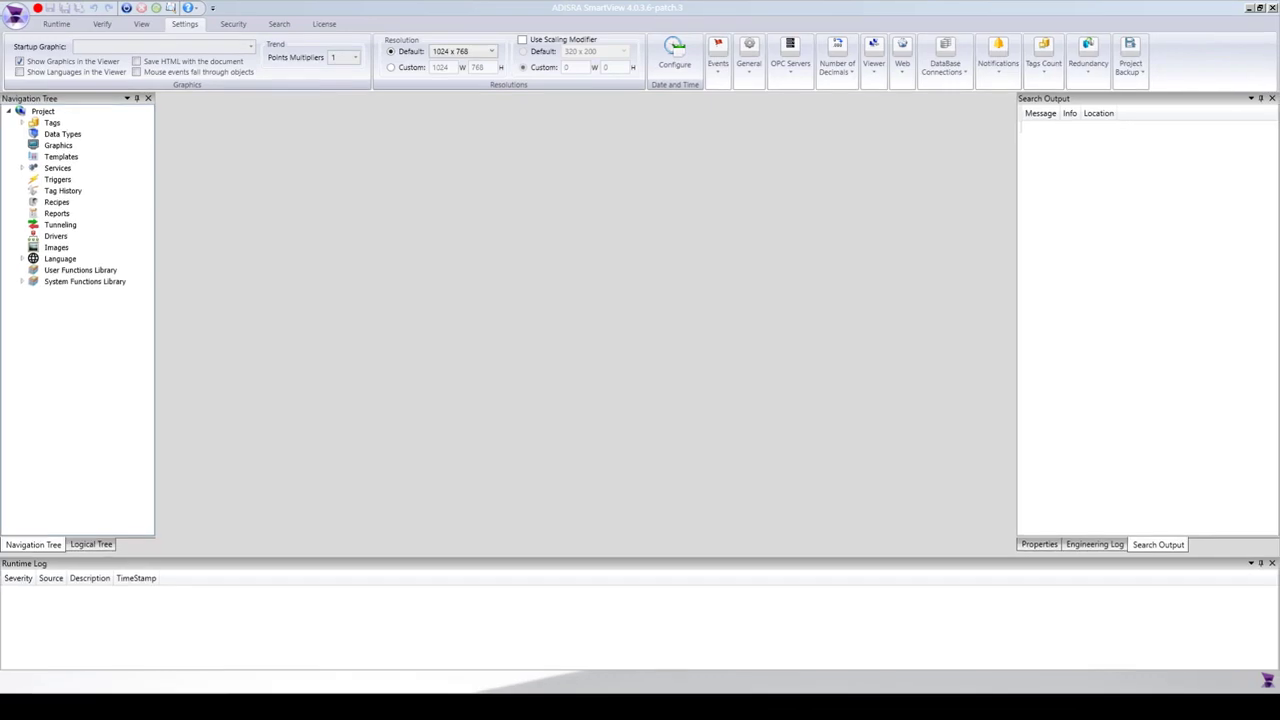
Create a new document under Services and save it as Services1.
double_click(58, 168)
right_click(64, 172)
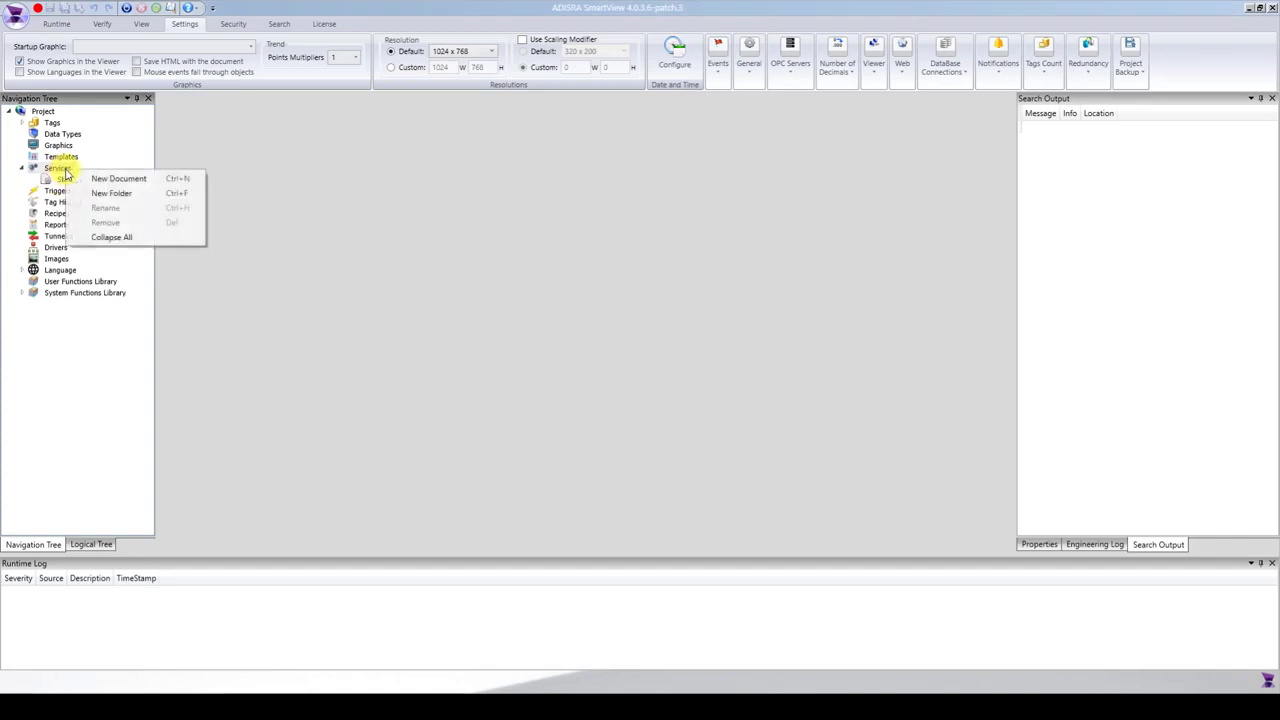
left_click(165, 180)
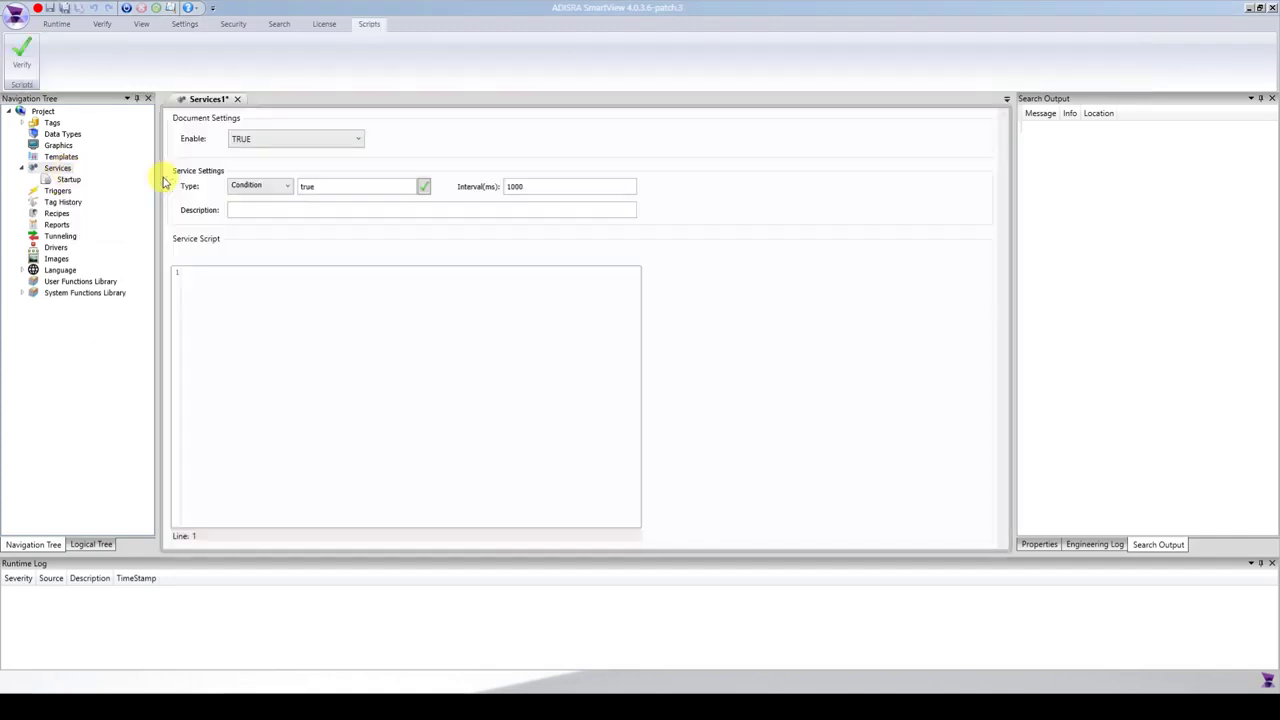
left_click(64, 10)
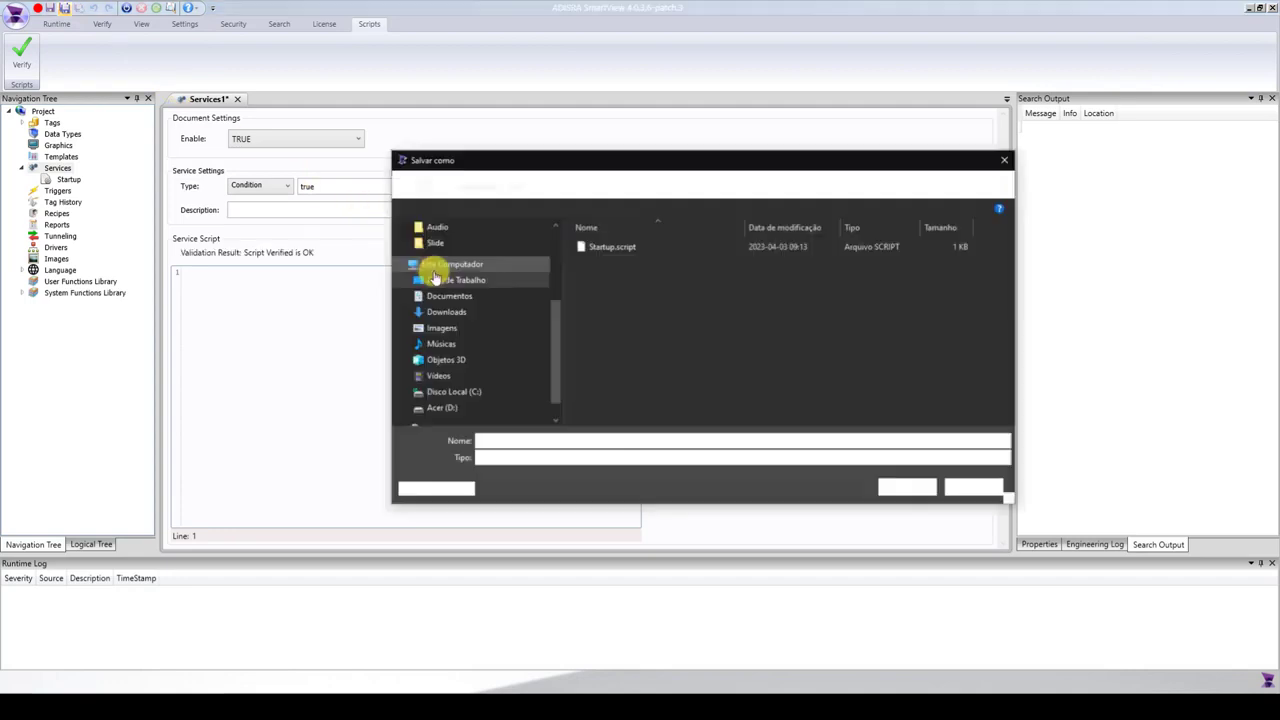
left_click(906, 487)
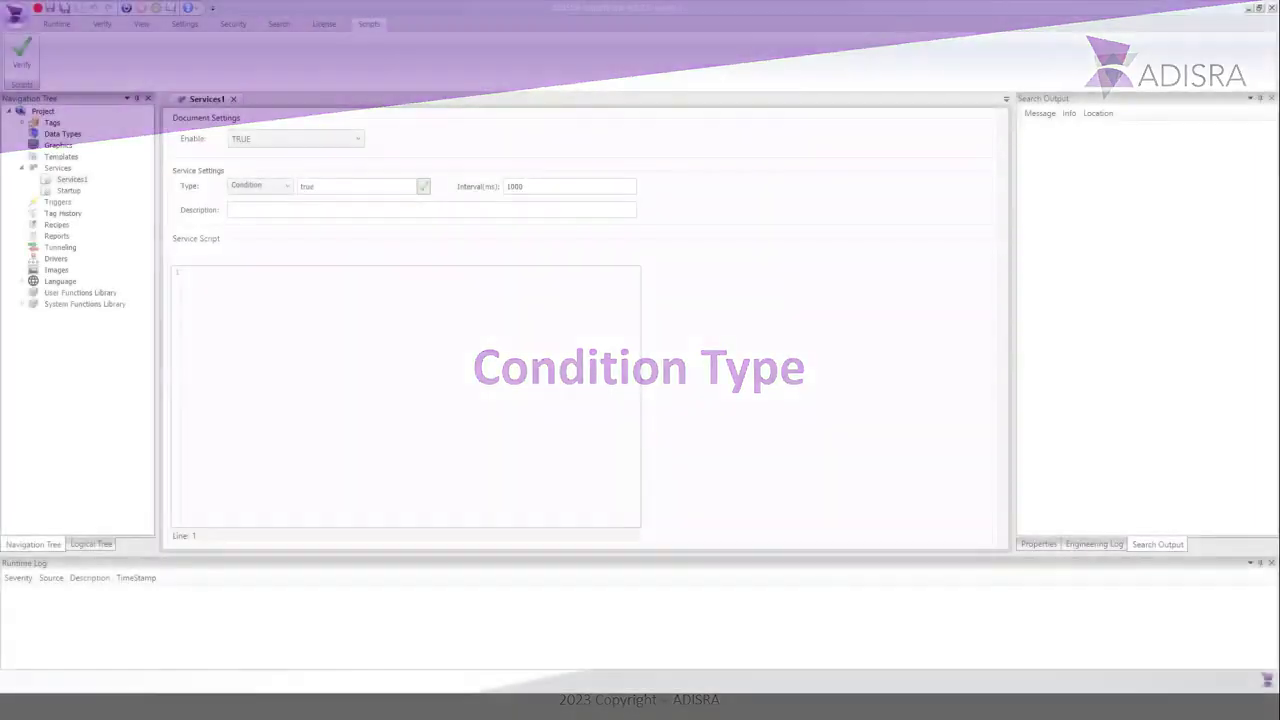
left_click(286, 187)
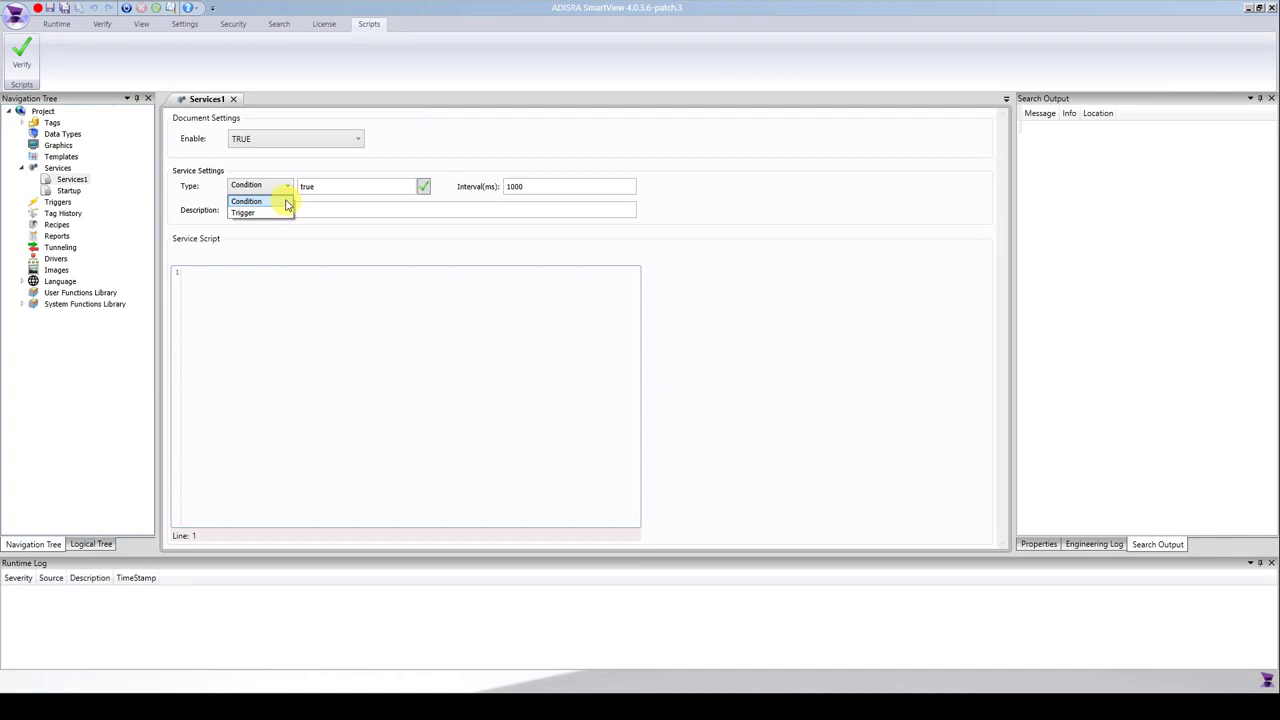
left_click(285, 203)
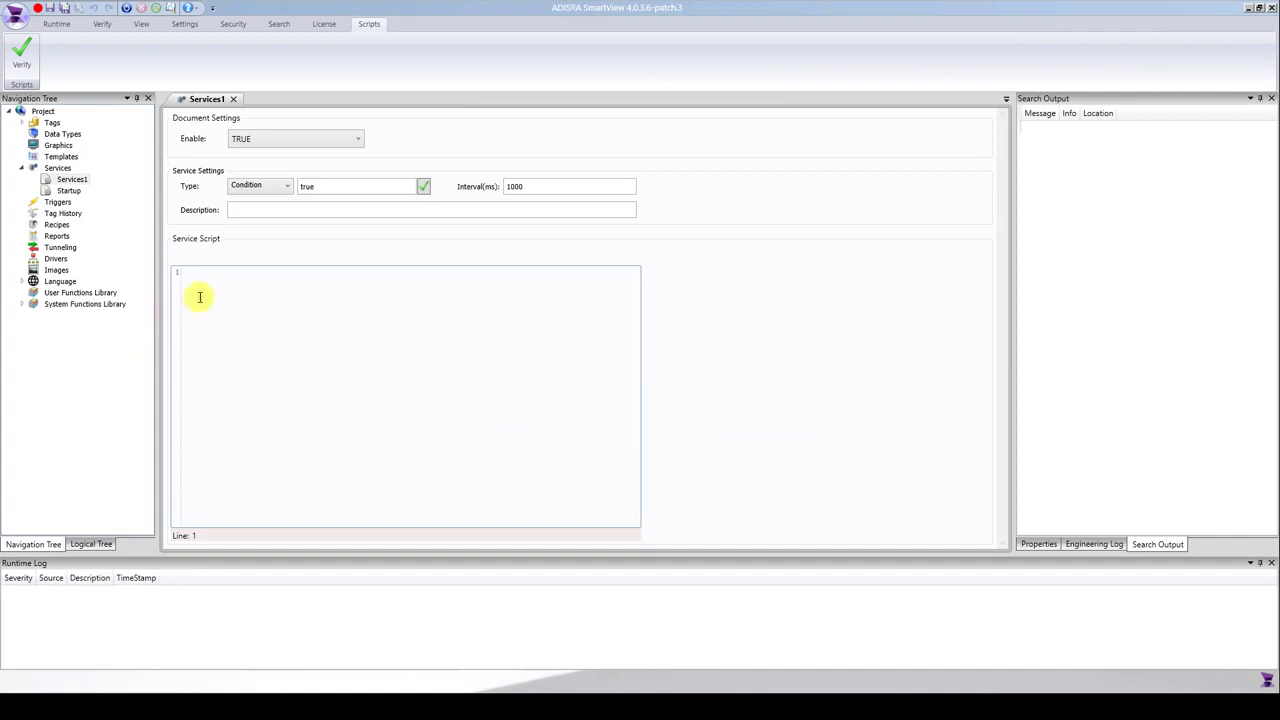
left_click(287, 191)
left_click(287, 191)
double_click(300, 189)
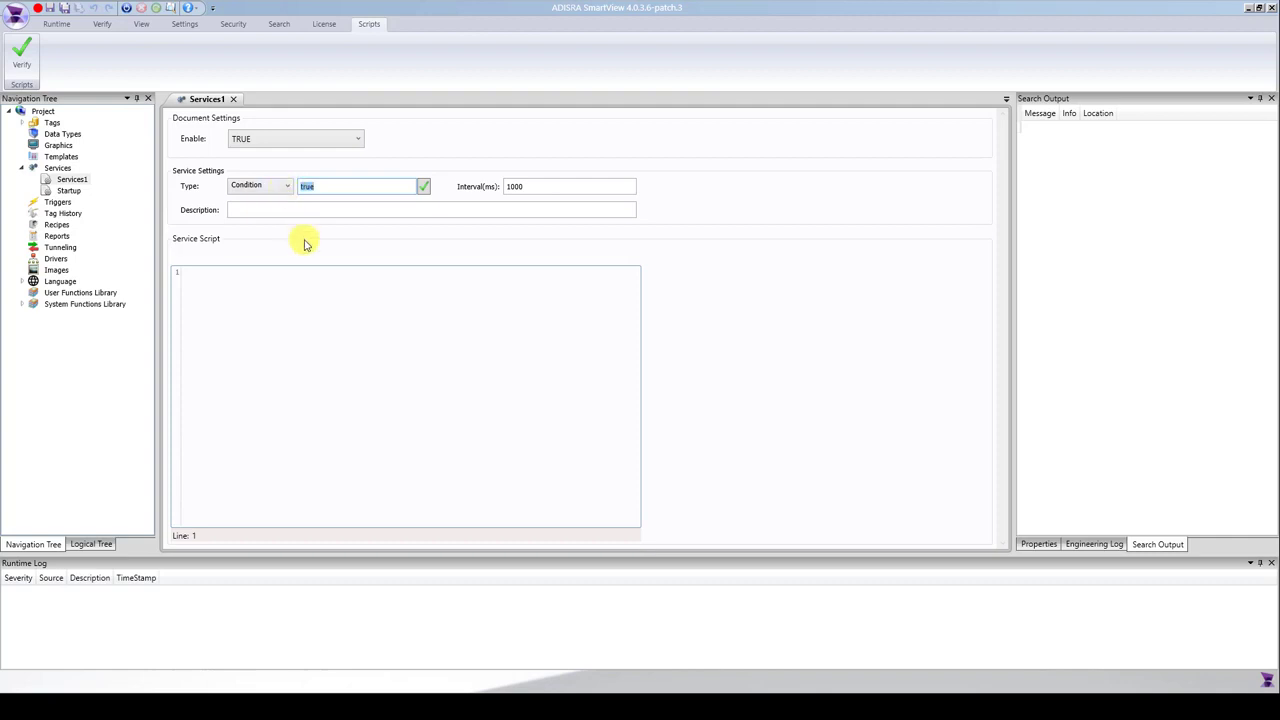
type("@tagtest == 5")
Create the missing tagtest tag as an Integer and save the service with an interval of 3000 ms.
left_click(526, 187)
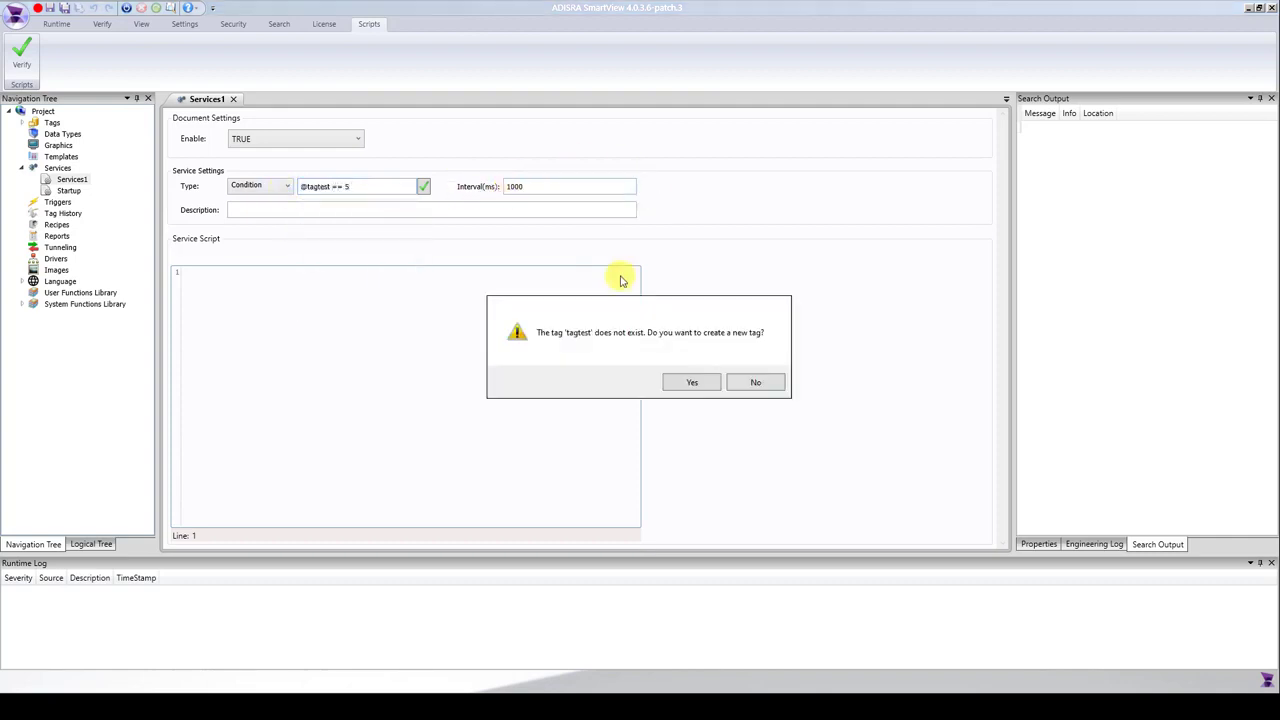
left_click(692, 385)
left_click(611, 343)
left_click(606, 368)
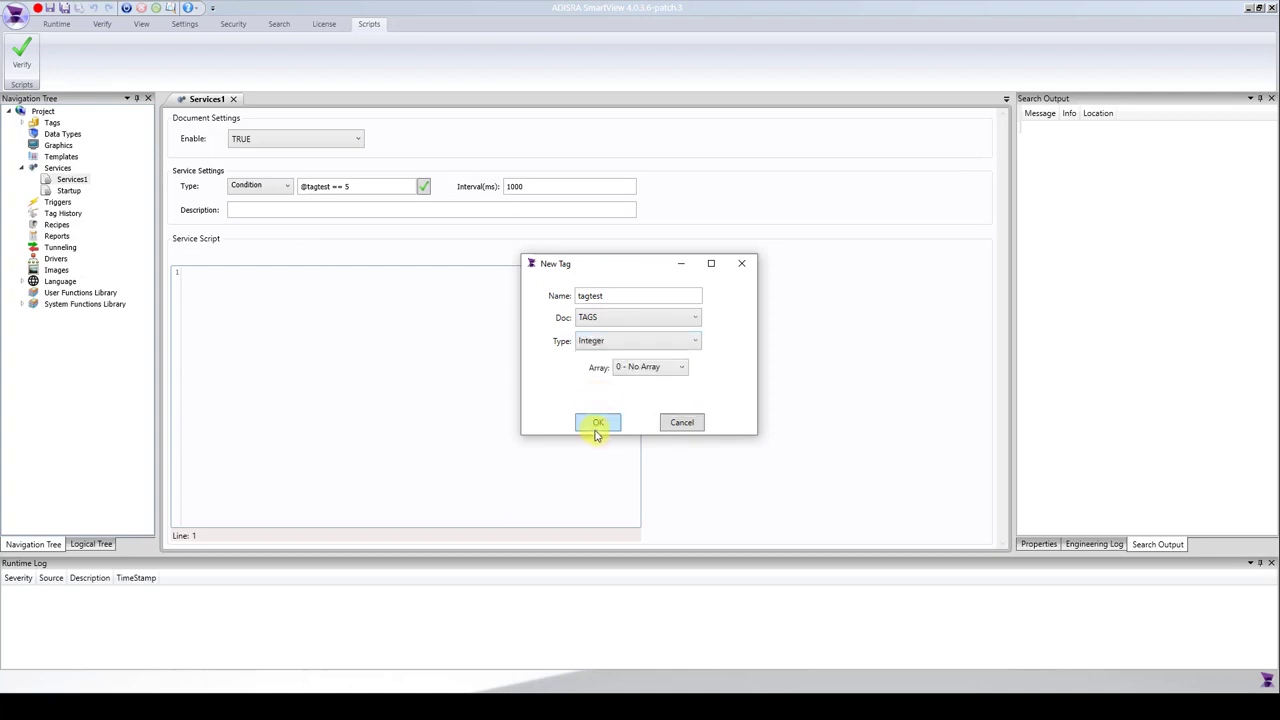
left_click(598, 422)
type("3000")
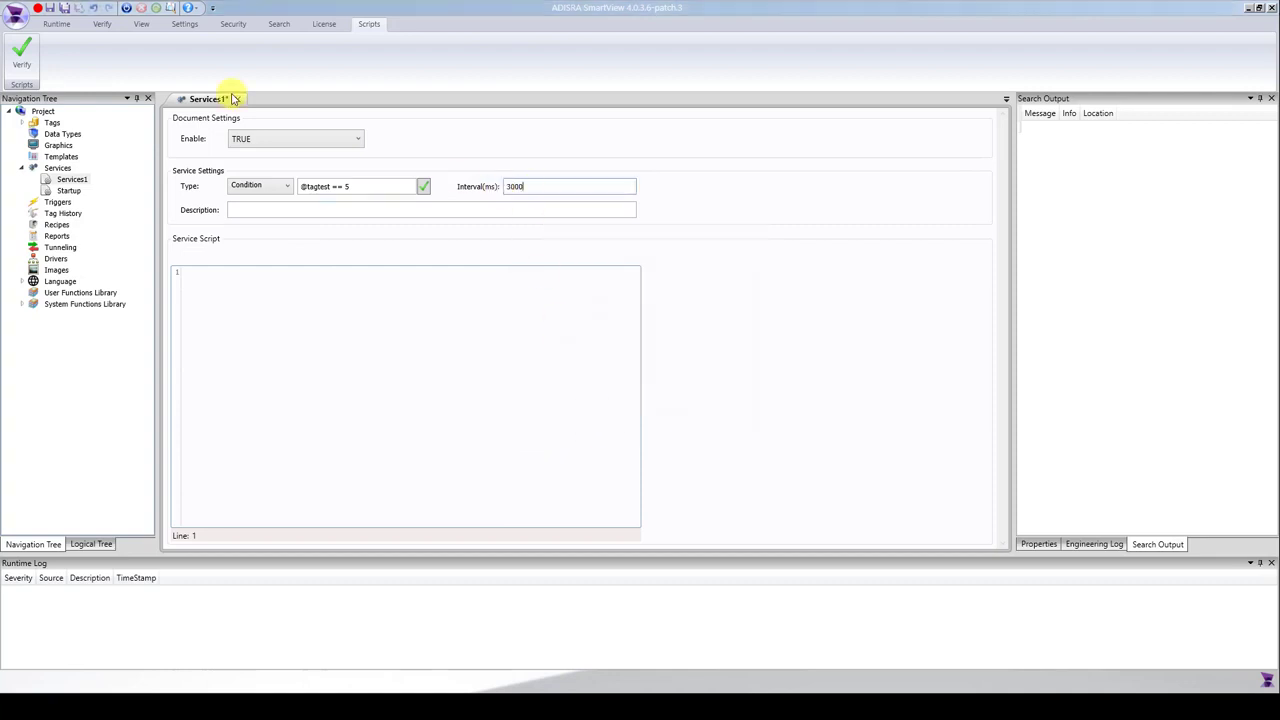
left_click(50, 8)
left_click(351, 386)
type("@TagI")
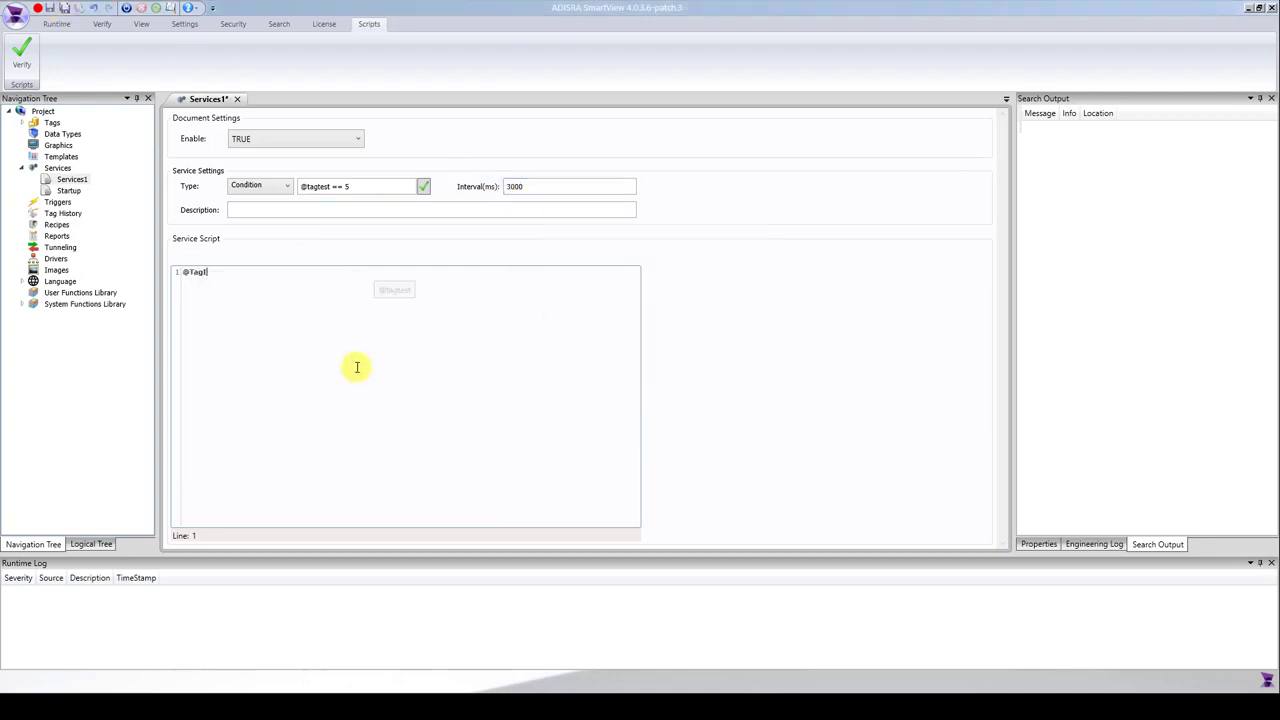
type("ncrement++;")
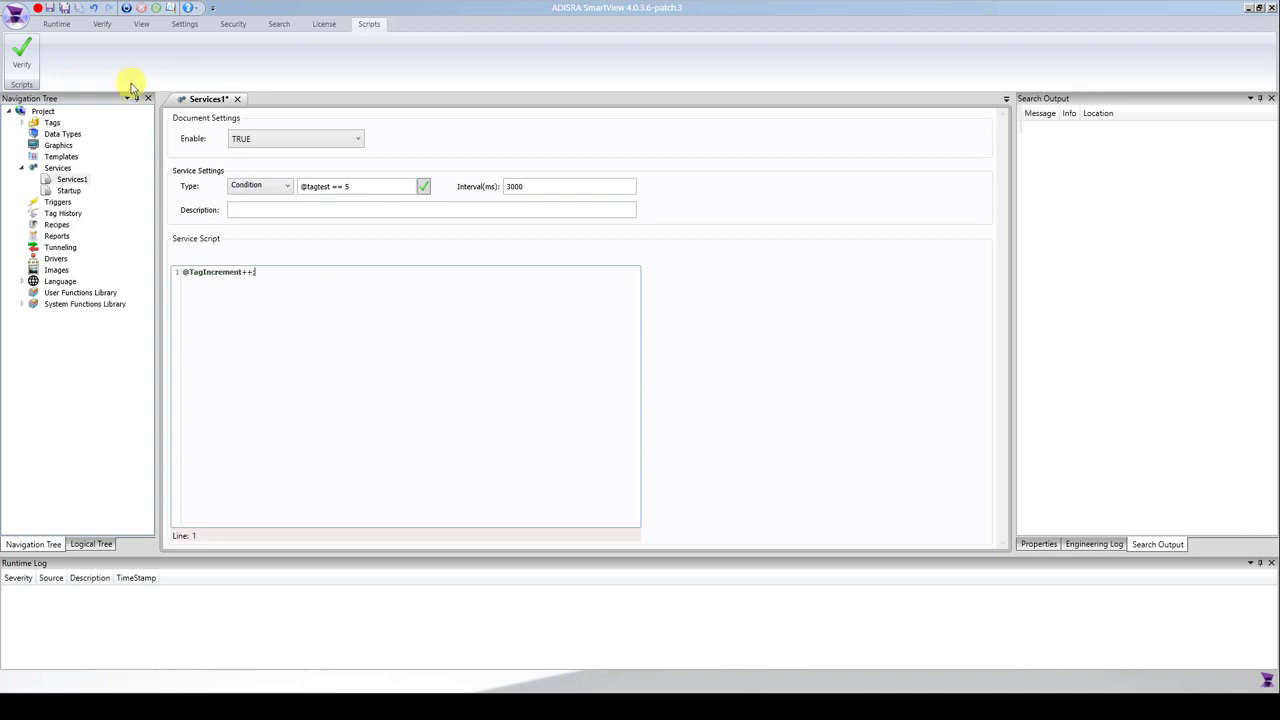
left_click(51, 8)
left_click(698, 382)
left_click(634, 341)
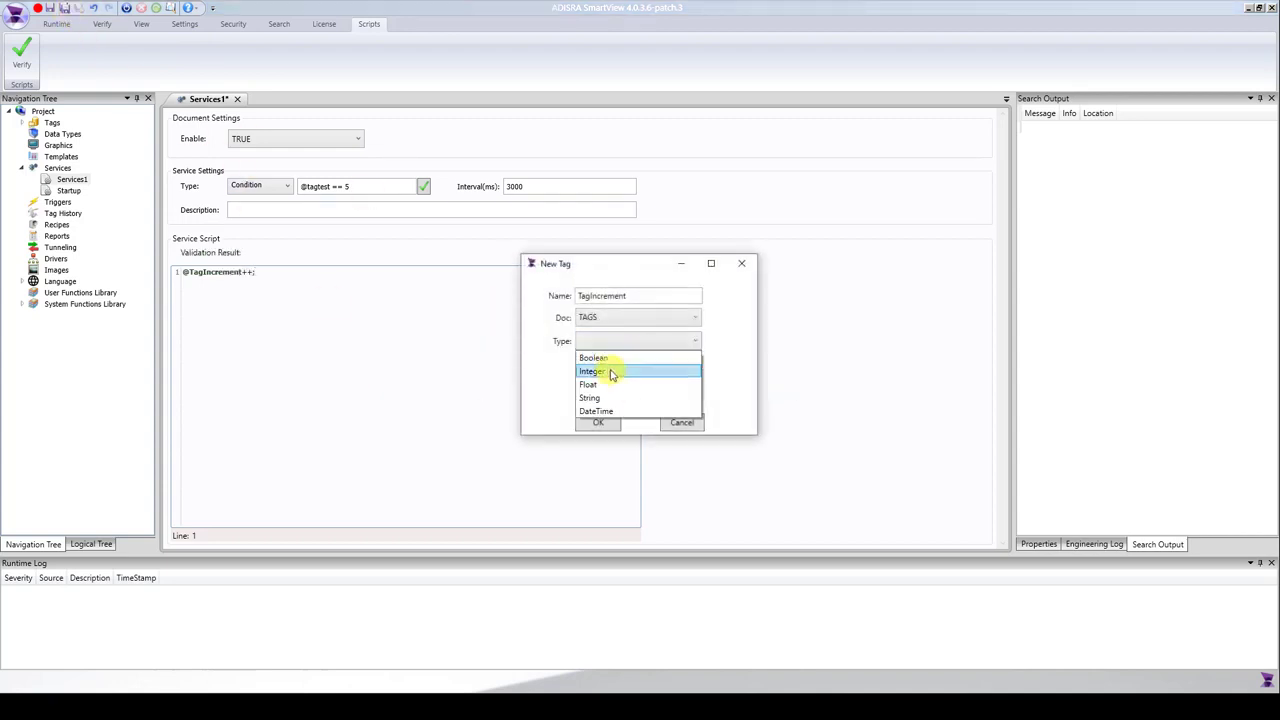
left_click(609, 371)
left_click(596, 420)
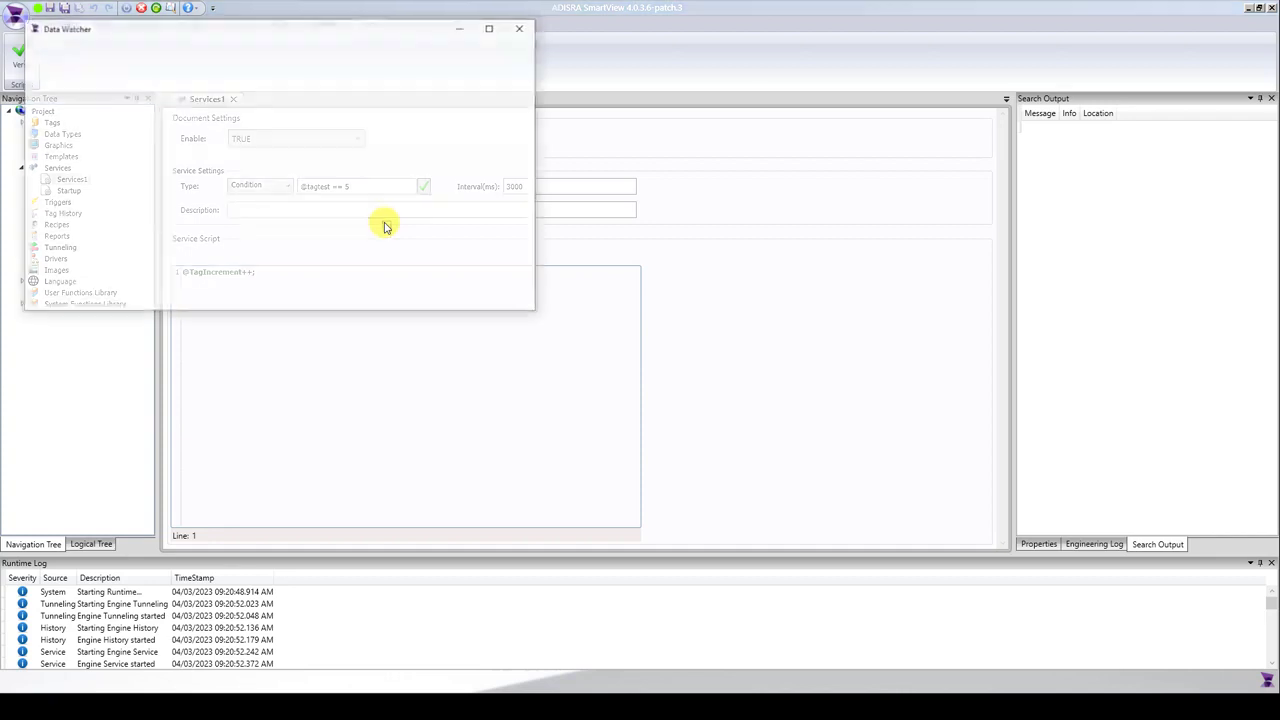
Load all tags into the Data Watcher and test the condition by setting tagtest to 3, followed by 5.
left_click_drag(253, 37, 853, 193)
left_click(707, 229)
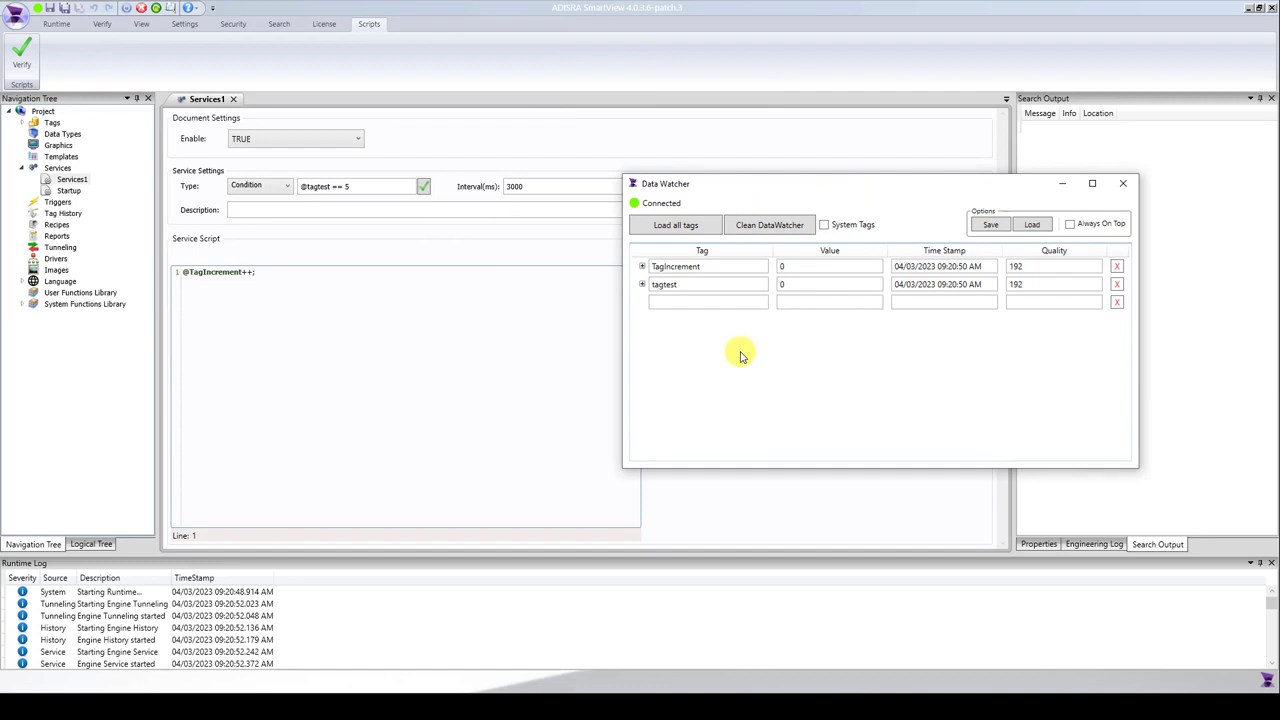
double_click(800, 284)
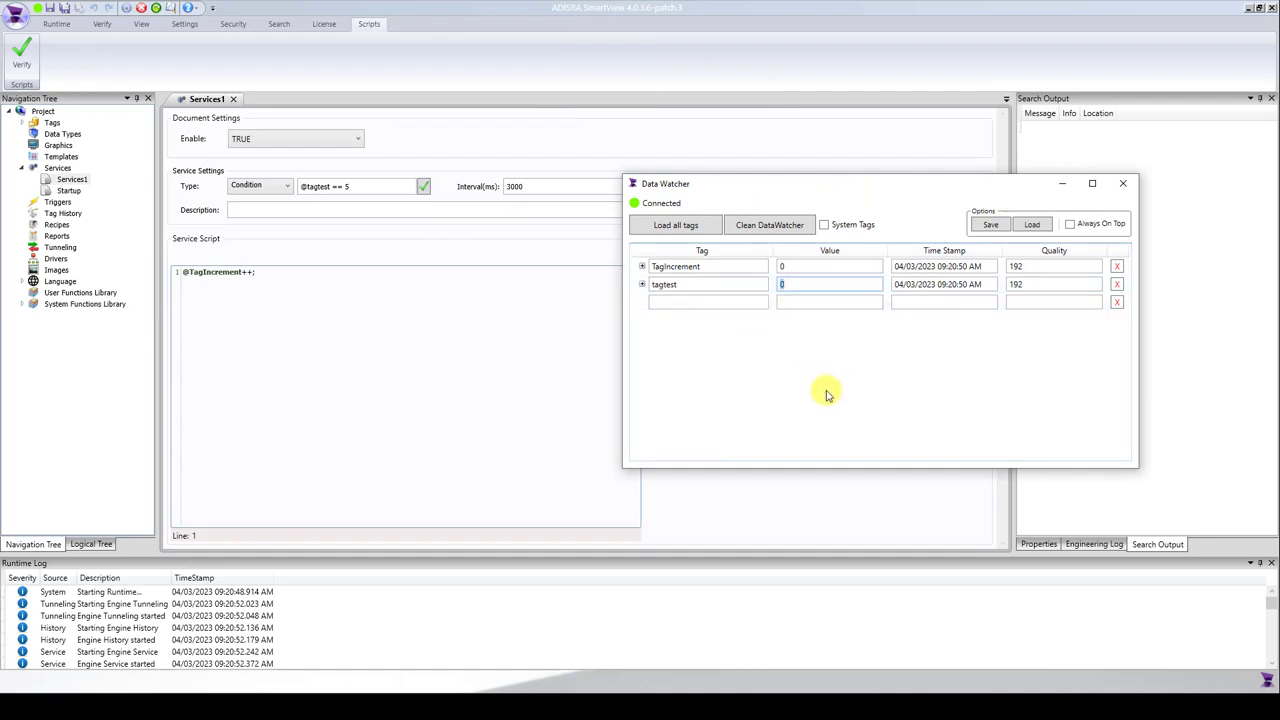
type("2")
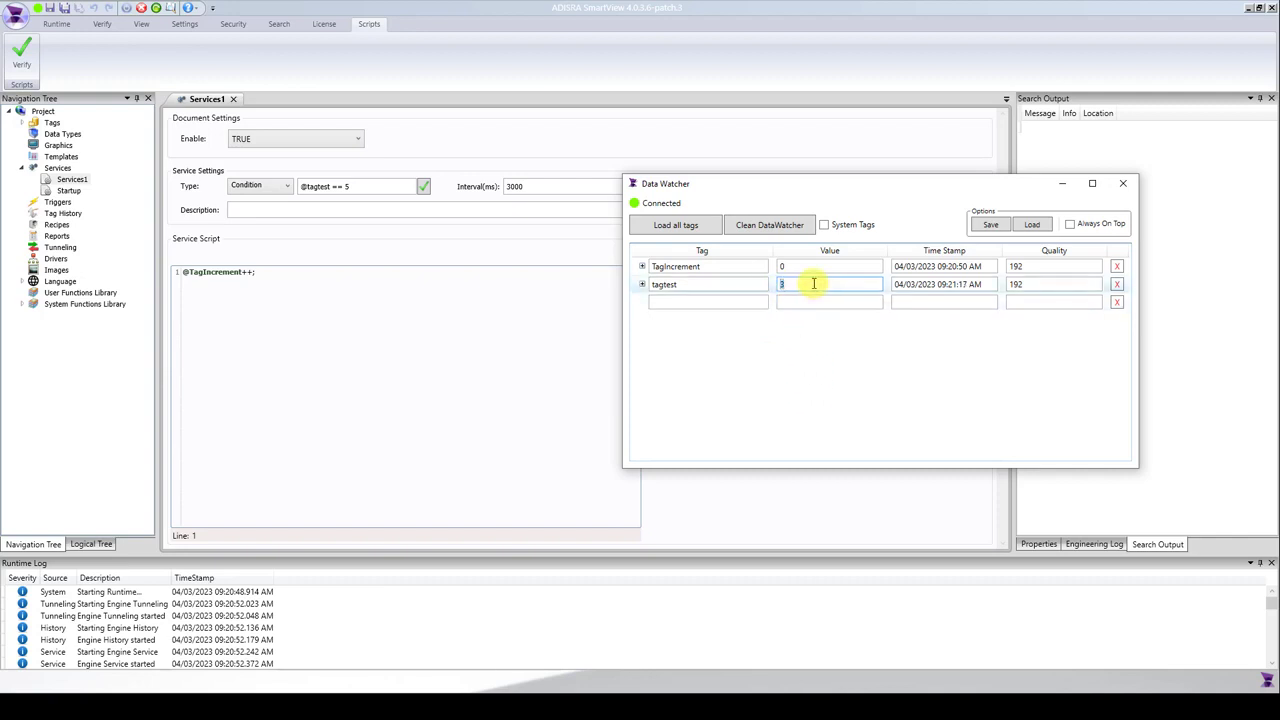
type("5")
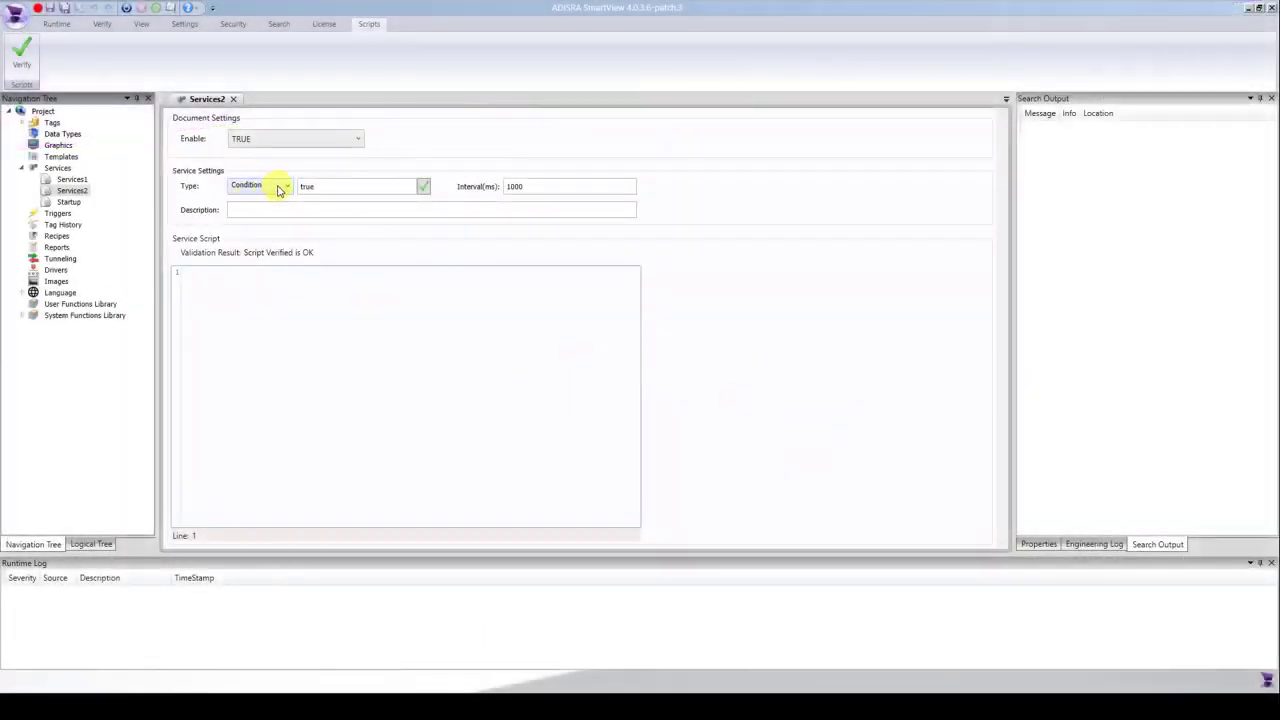
left_click(278, 187)
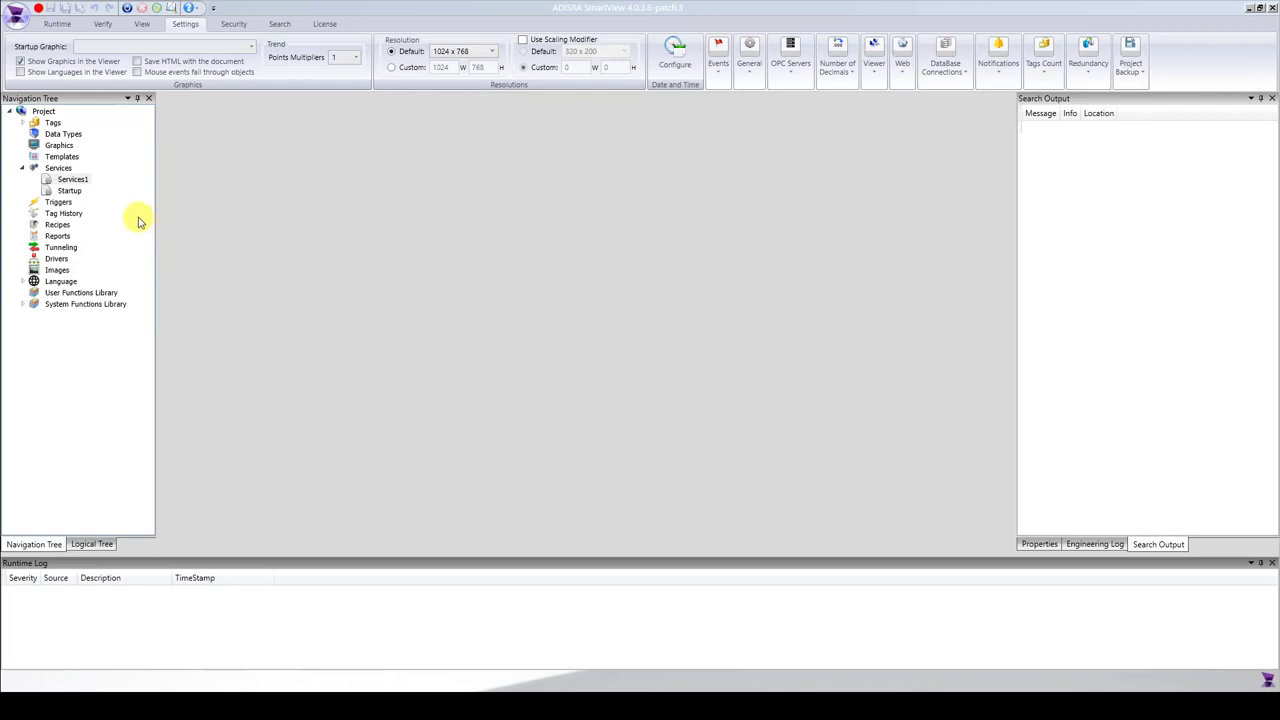
Create a second document under Services and save it as Services2.
right_click(58, 168)
left_click(112, 180)
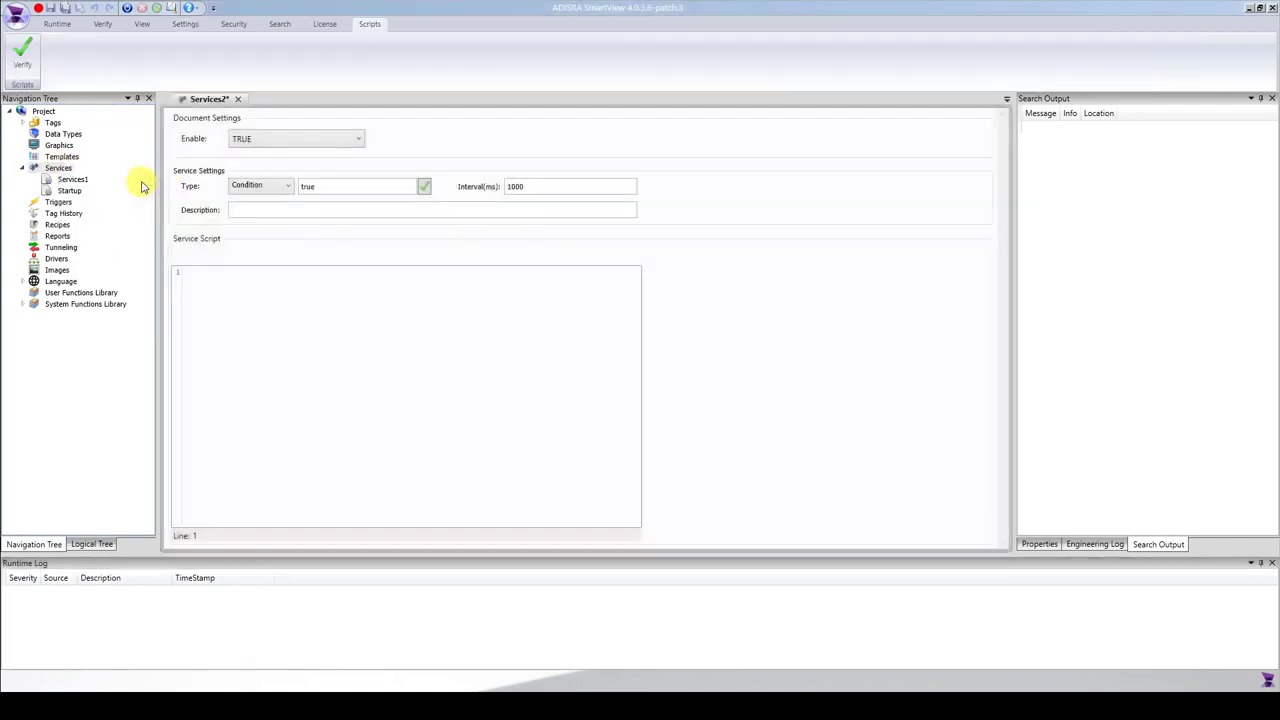
left_click(52, 7)
left_click(912, 487)
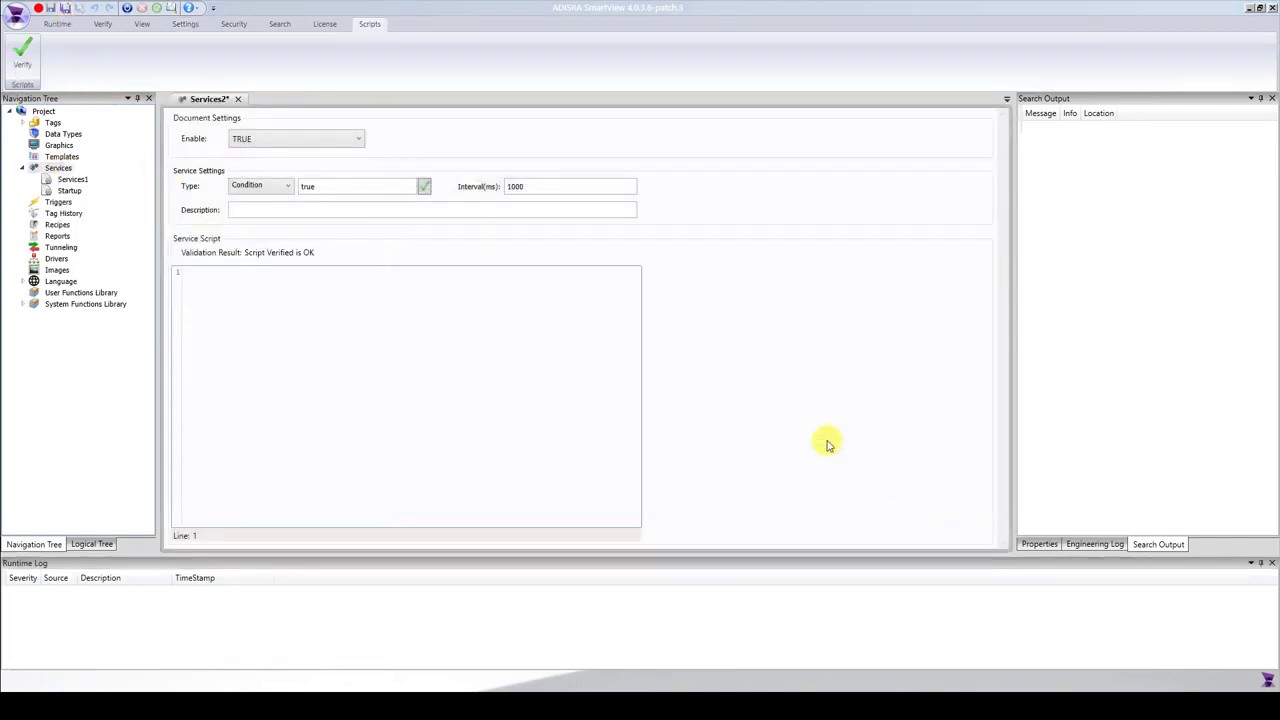
left_click(271, 187)
left_click(280, 212)
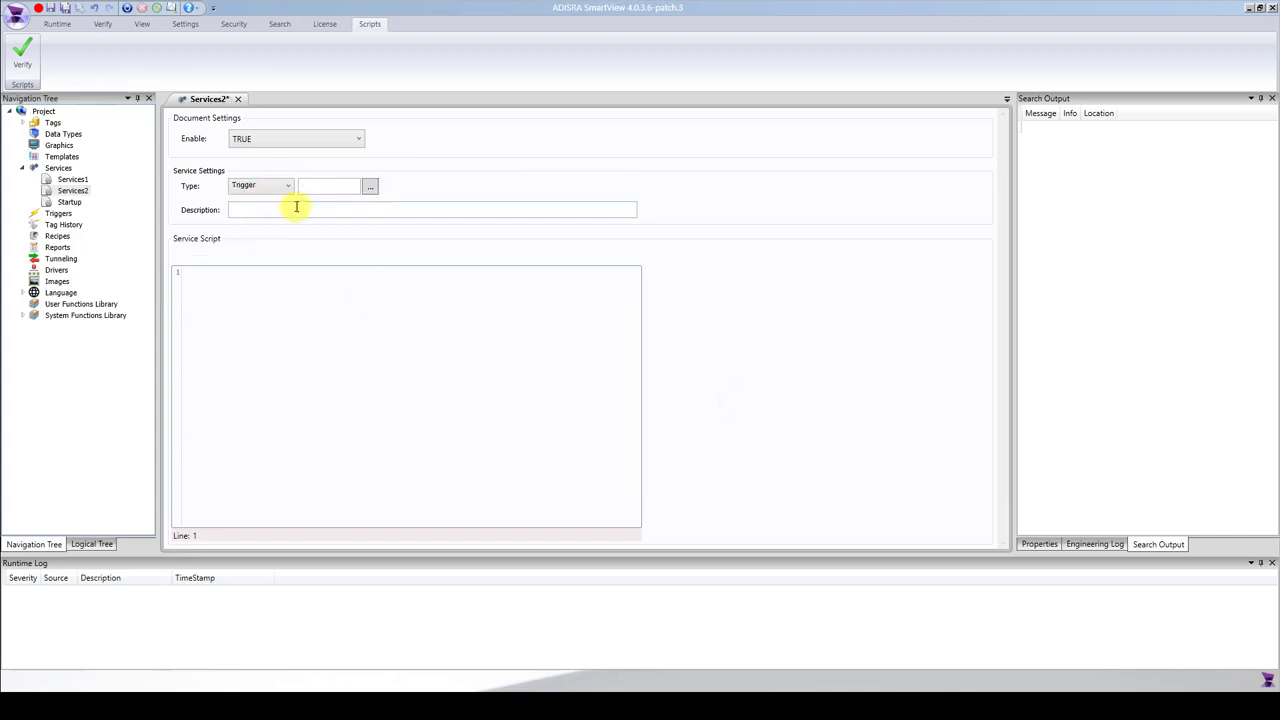
left_click(314, 189)
type("@tagboolen")
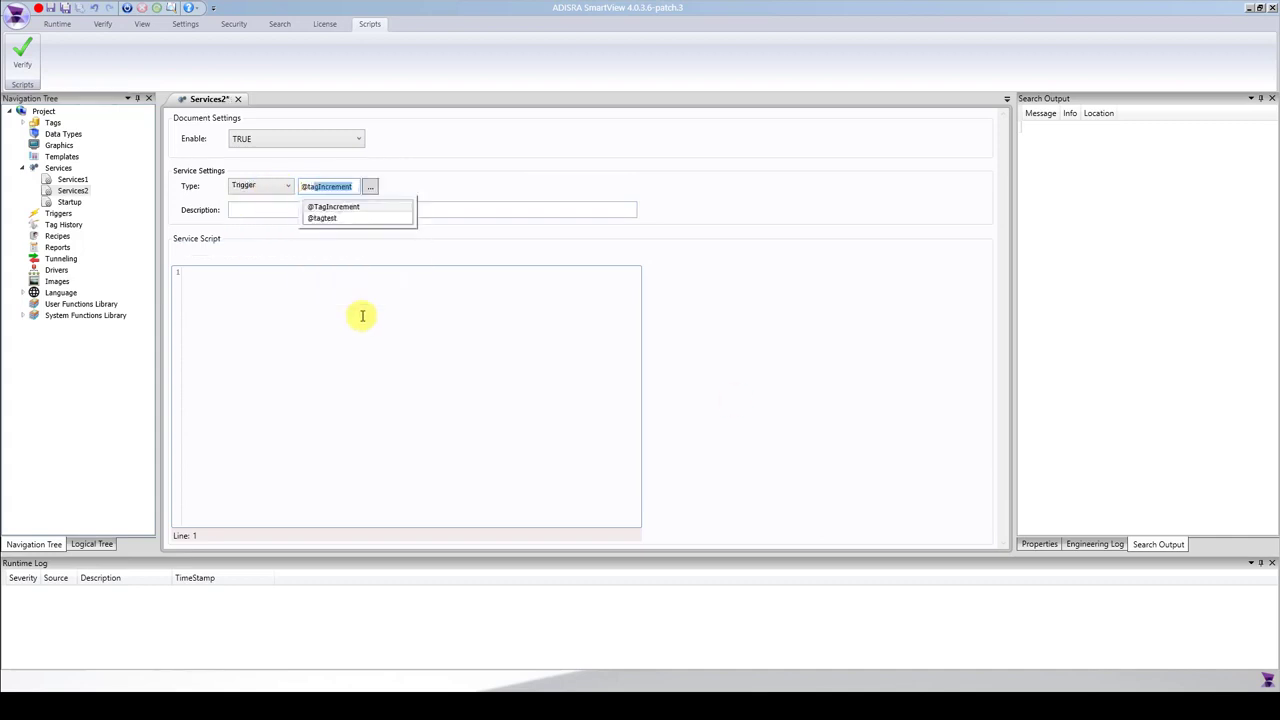
key("BackSpace")
type("an")
key("Return")
Create the missing tagboolean tag as a Boolean in the TAGS document.
left_click(690, 381)
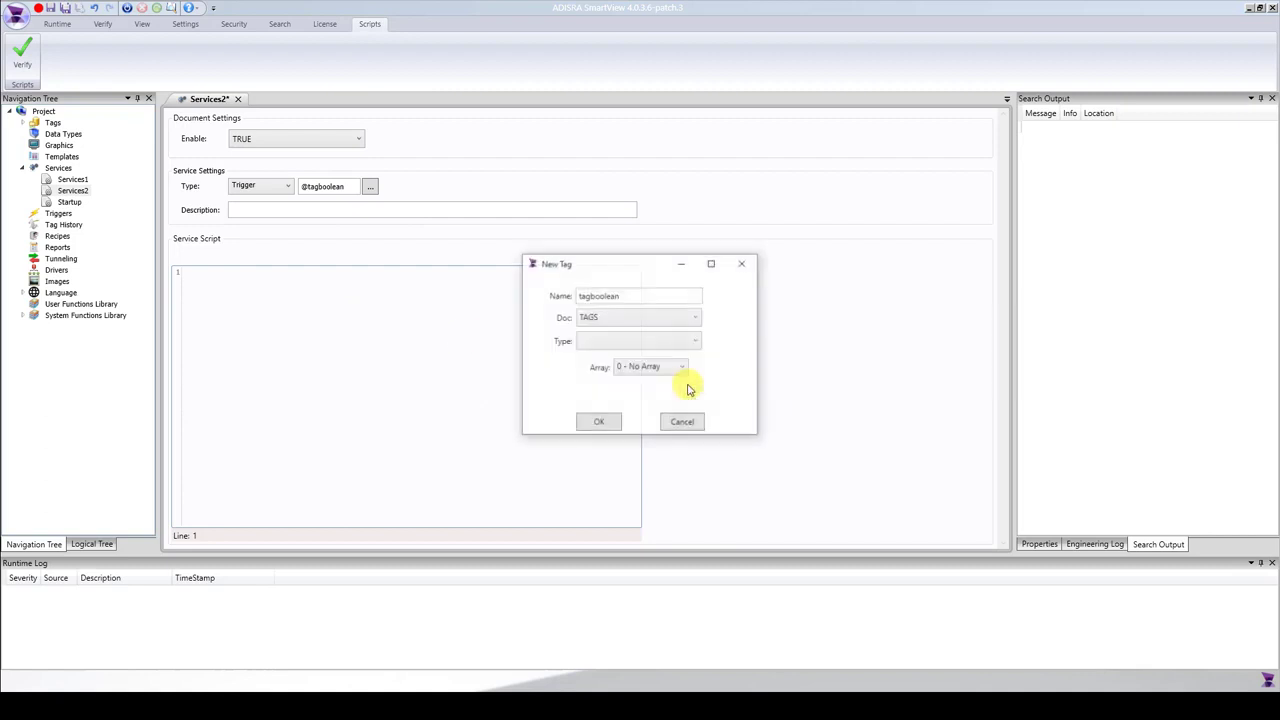
left_click(630, 341)
left_click(611, 360)
left_click(603, 423)
left_click(309, 289)
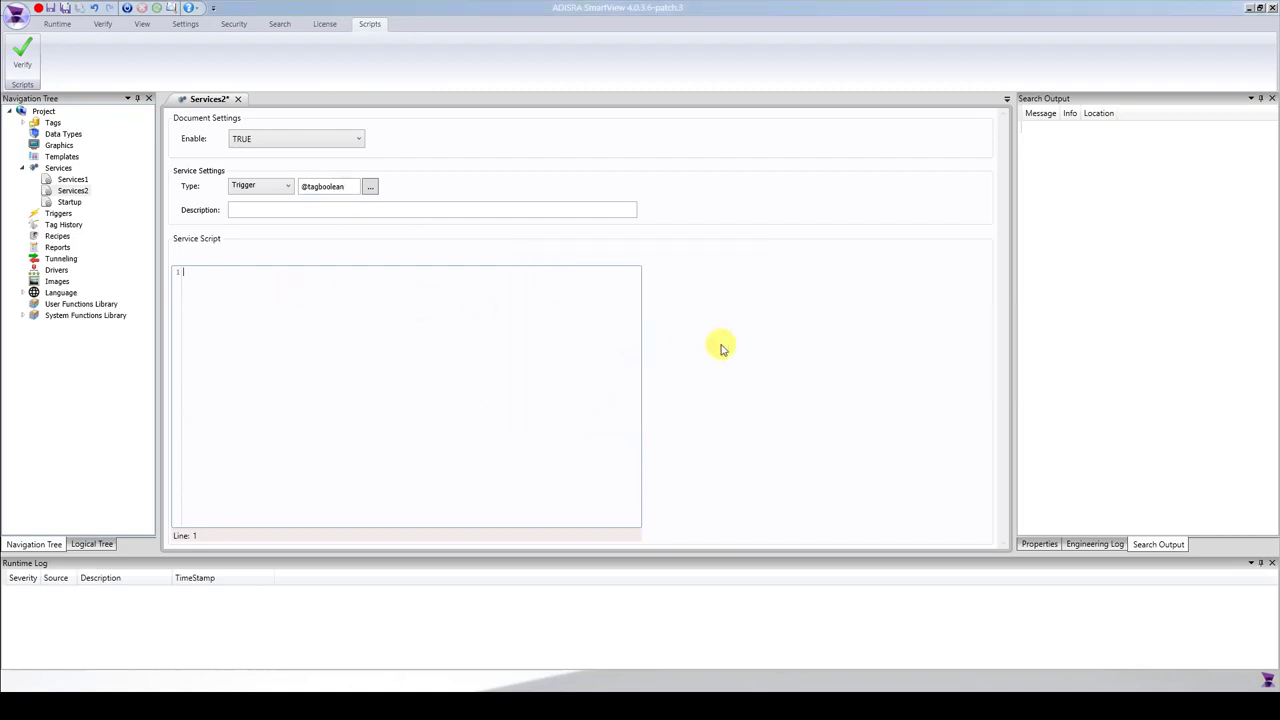
type("@TagIncrement")
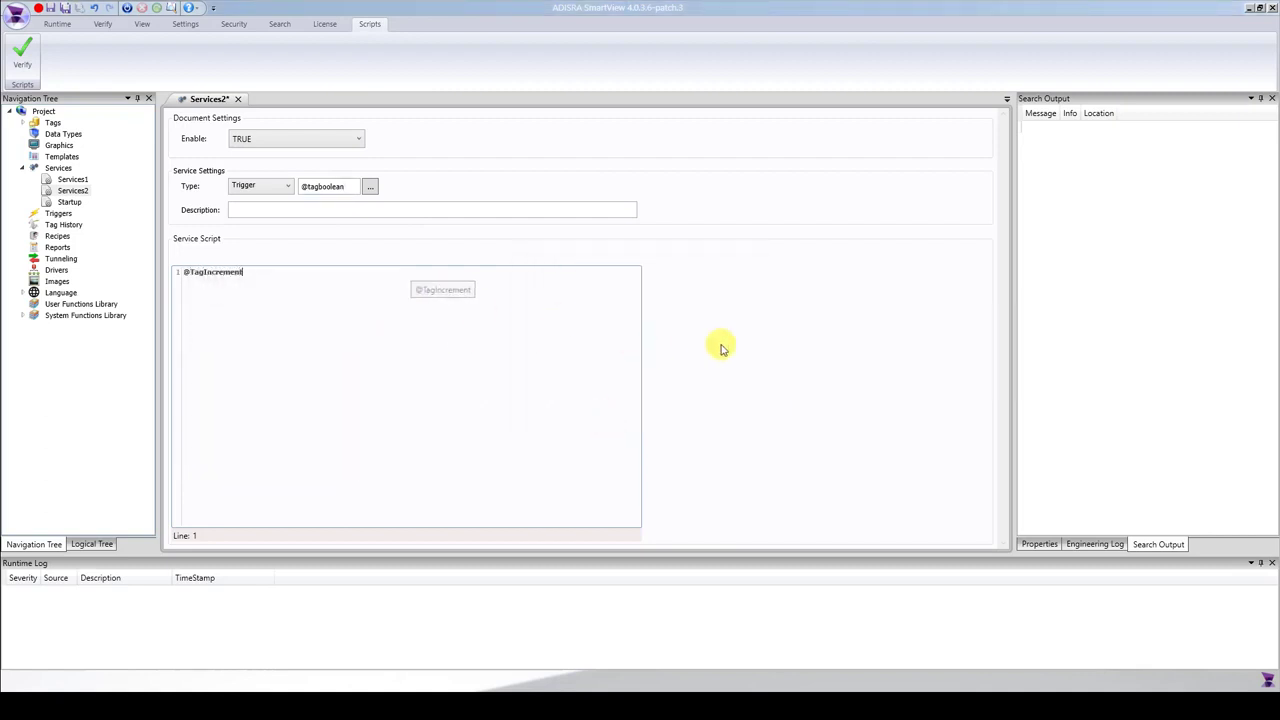
type("2++;")
left_click(64, 8)
left_click(703, 392)
left_click(634, 340)
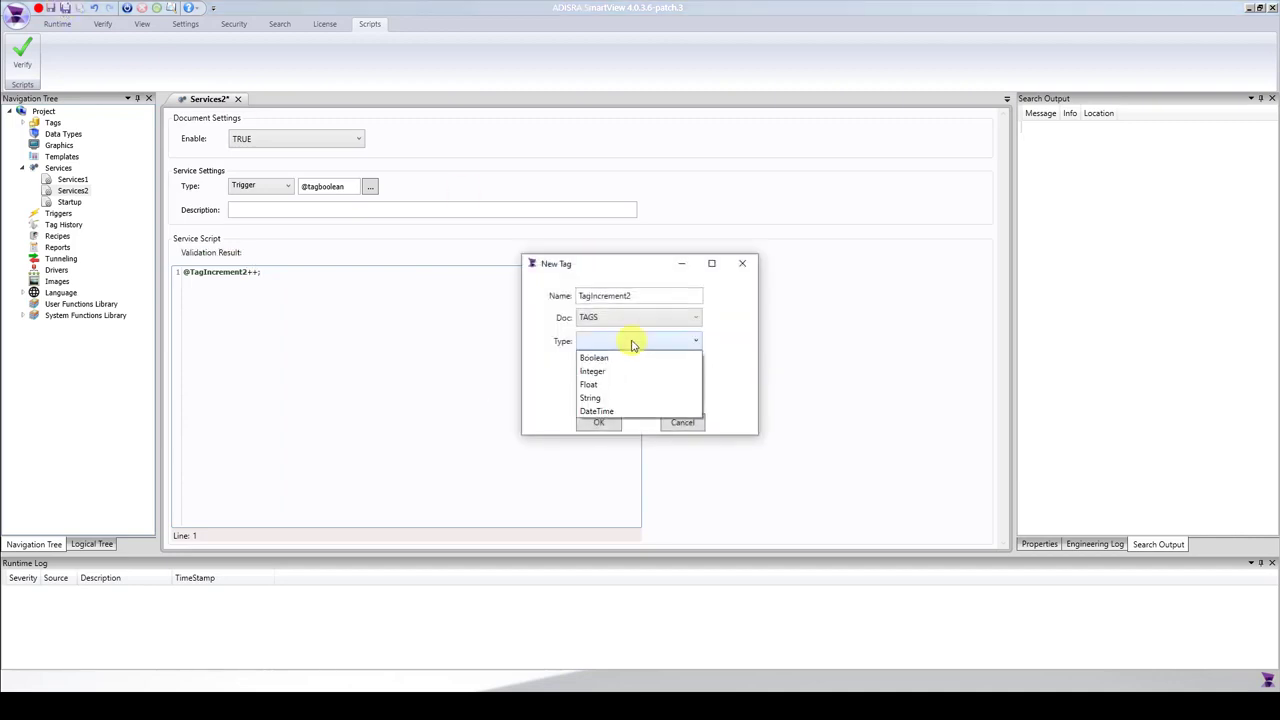
left_click(611, 371)
left_click(603, 423)
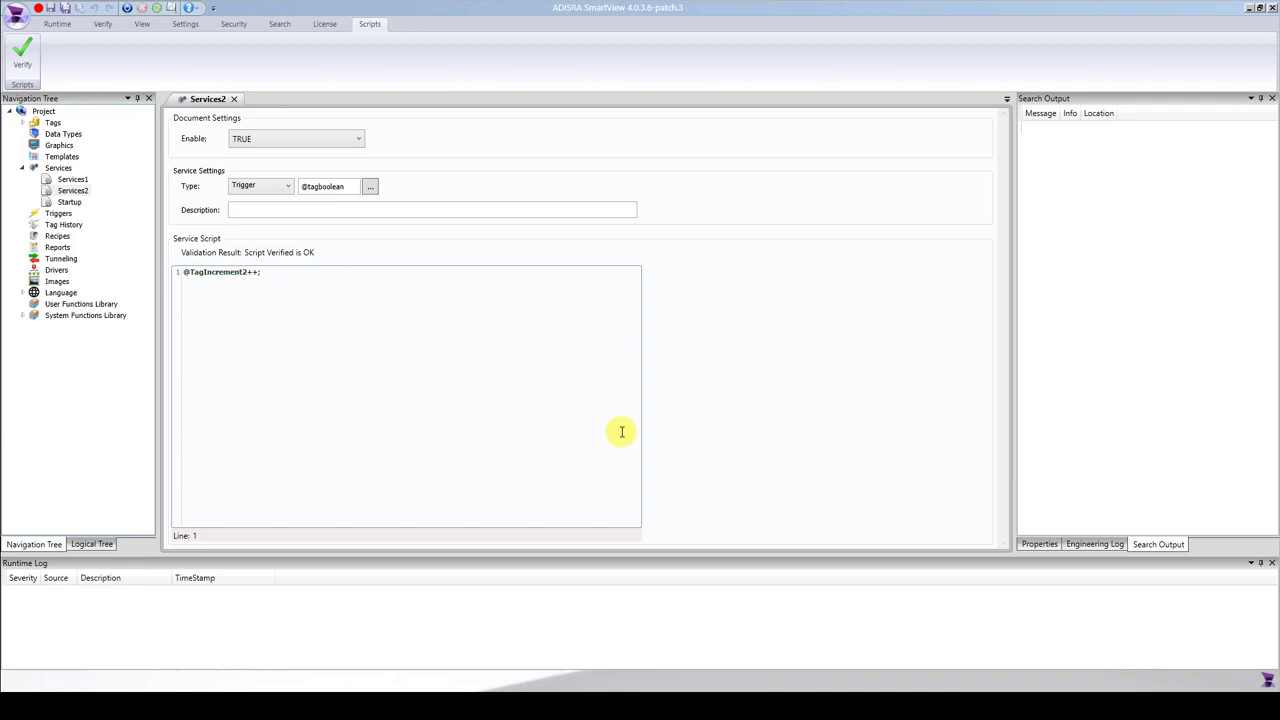
Start the runtime and load all tags into the Data Watcher, placing its window clear of the script.
left_click(127, 8)
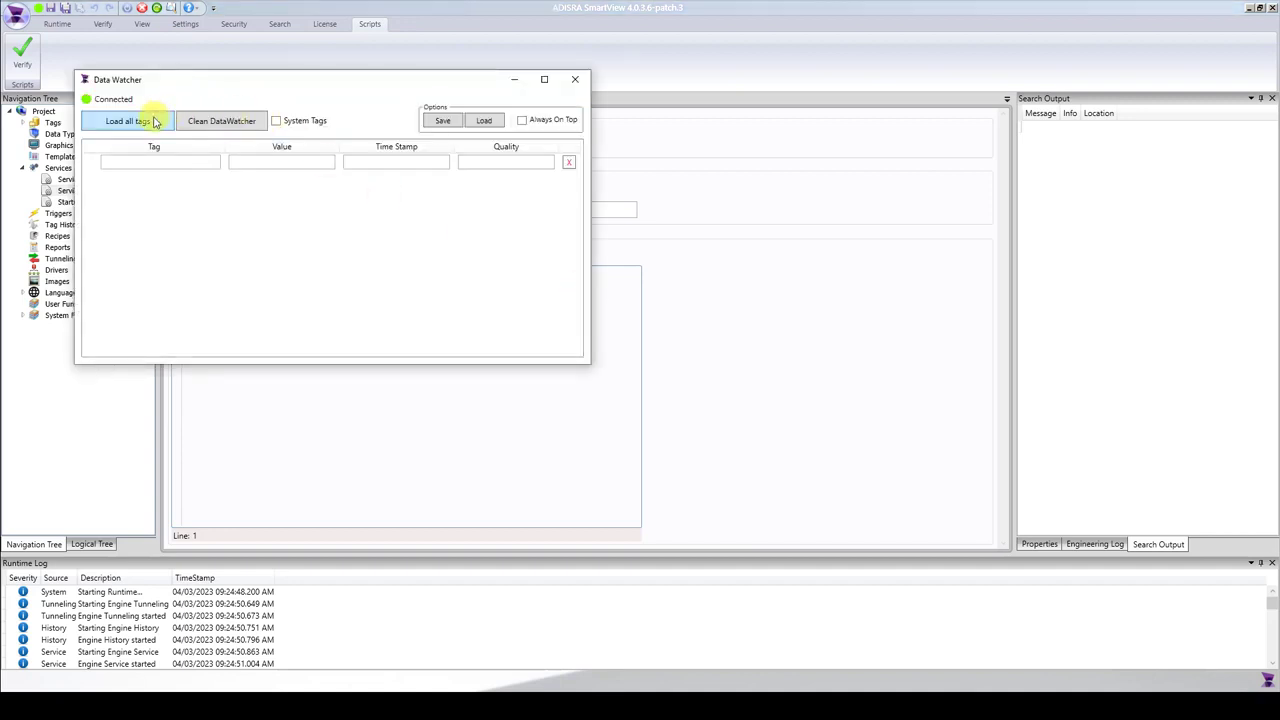
left_click(153, 121)
left_click_drag(263, 86, 855, 157)
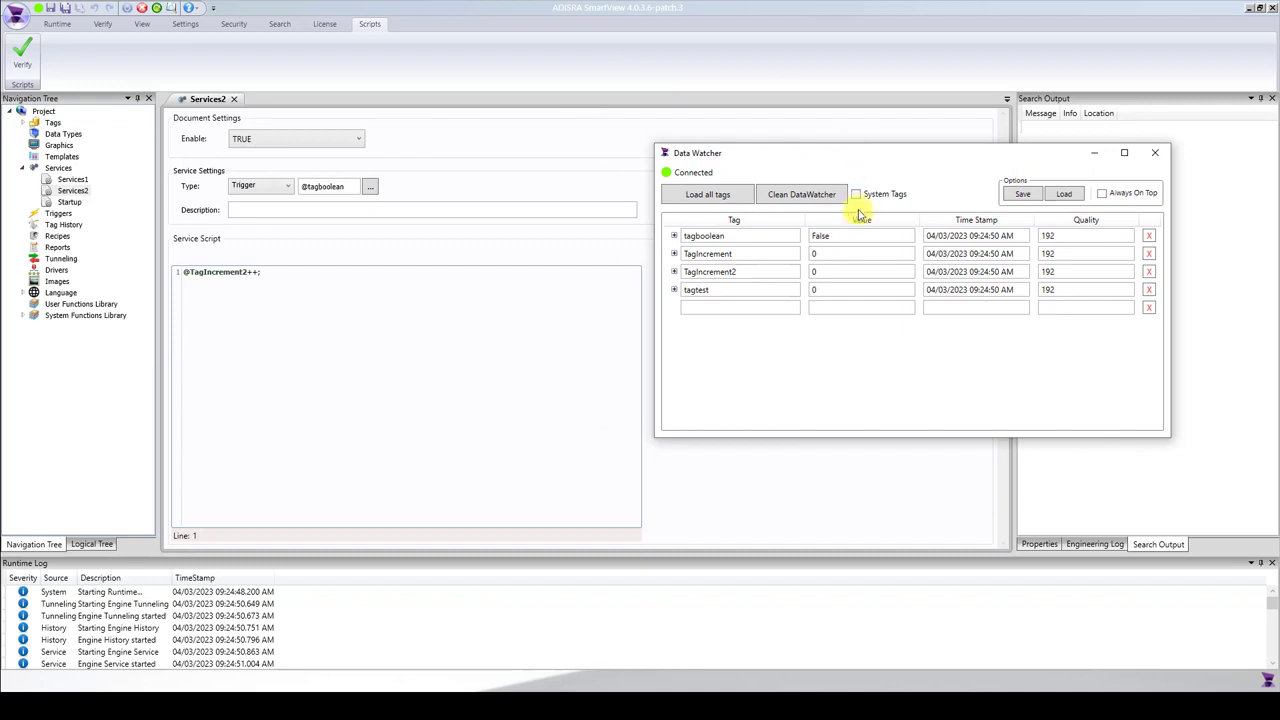
Test the trigger by setting tagboolean to true, false and true again in the Data Watcher.
left_click(855, 238)
type("true")
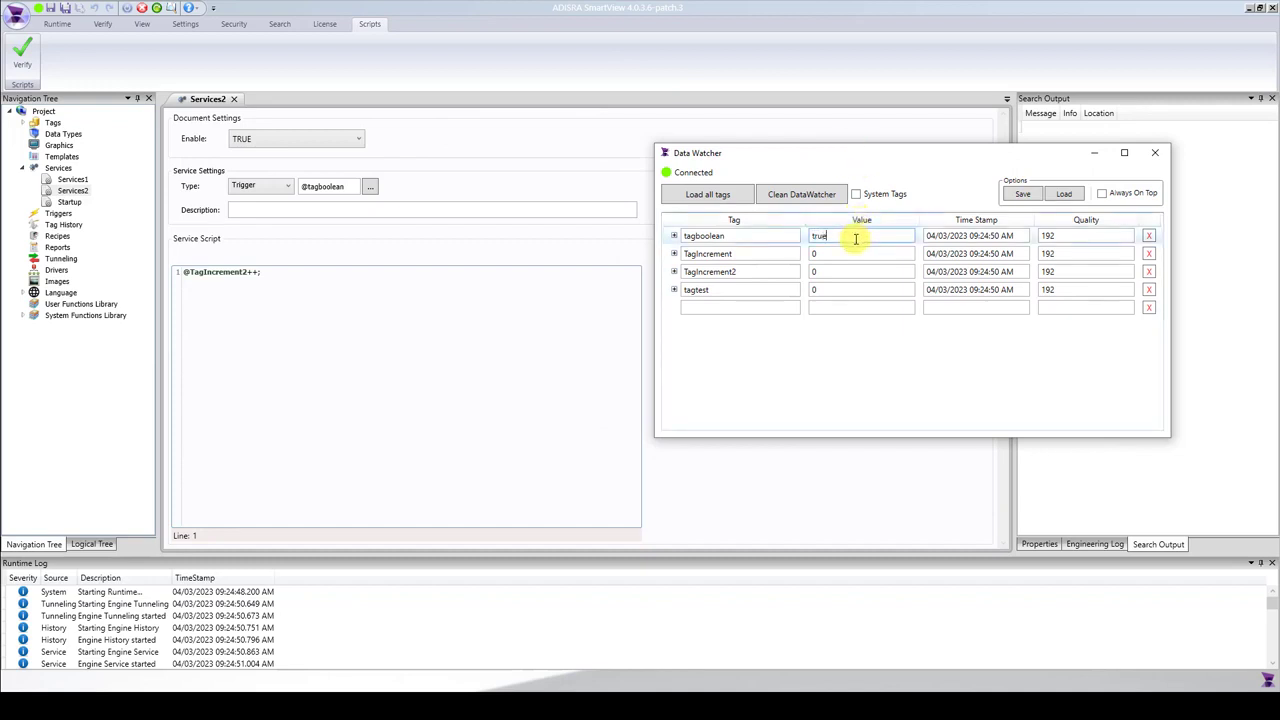
key("Return")
left_click(855, 238)
type("false")
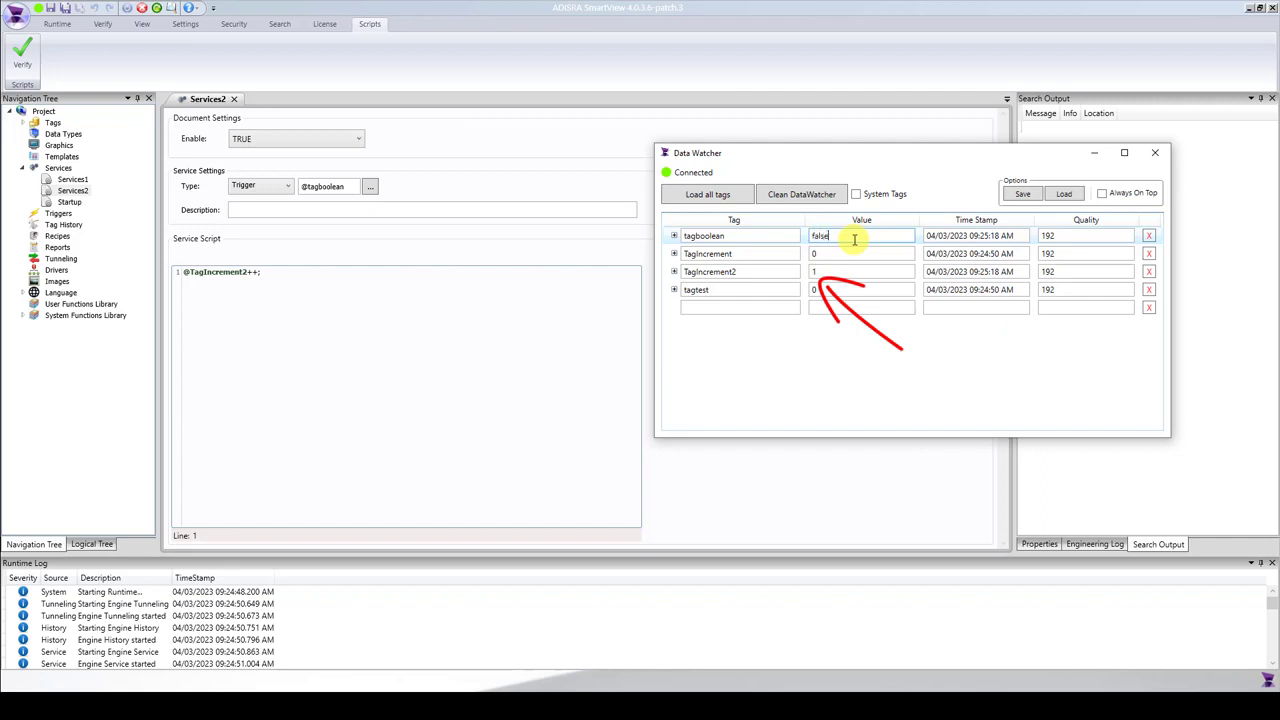
key("Return")
left_click(858, 235)
type("true")
key("Return")
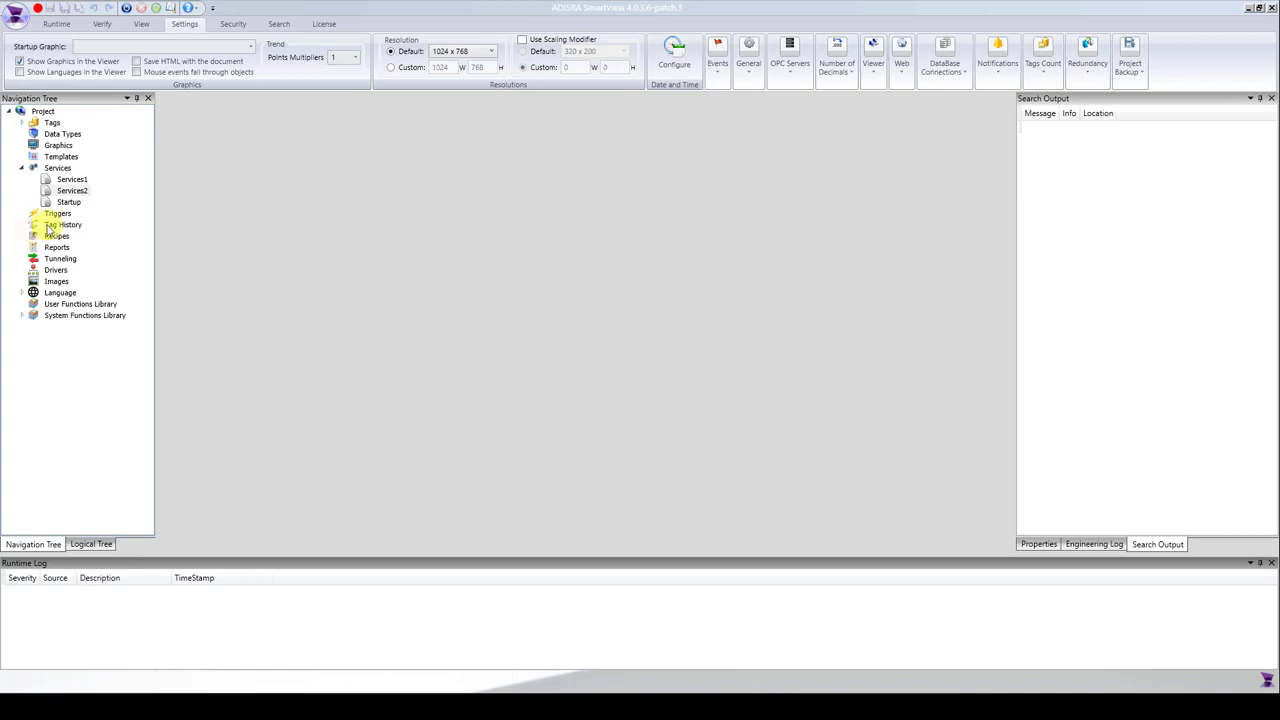
Create a new document under Graphics.
right_click(62, 147)
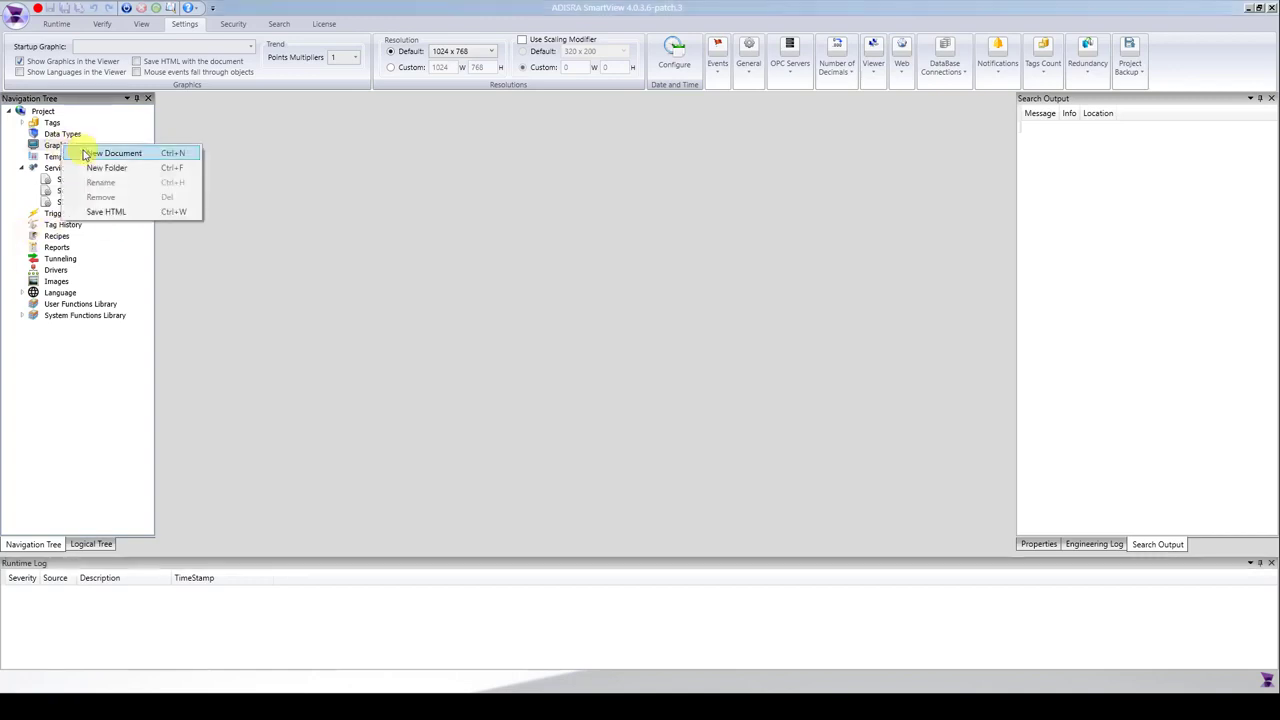
left_click(112, 153)
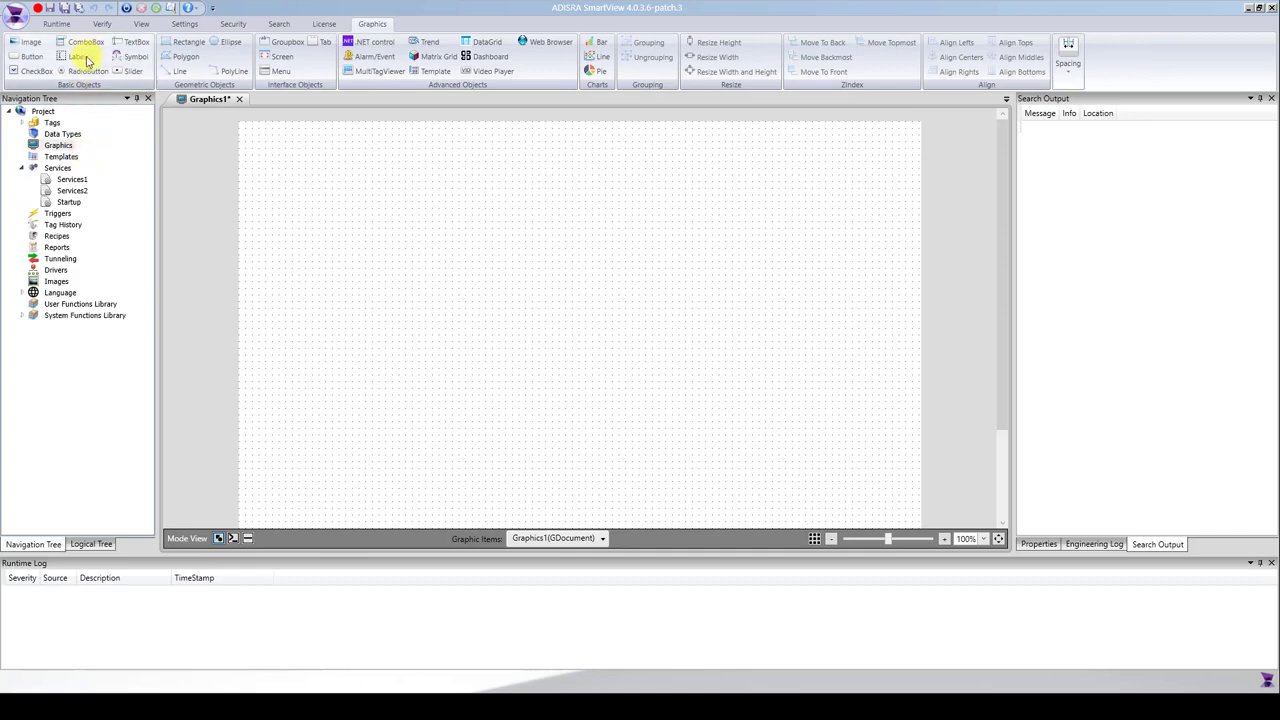
Draw a button about 118 by 35 in the upper-left area of the graphic document and select it.
left_click(25, 57)
left_click_drag(267, 157, 346, 178)
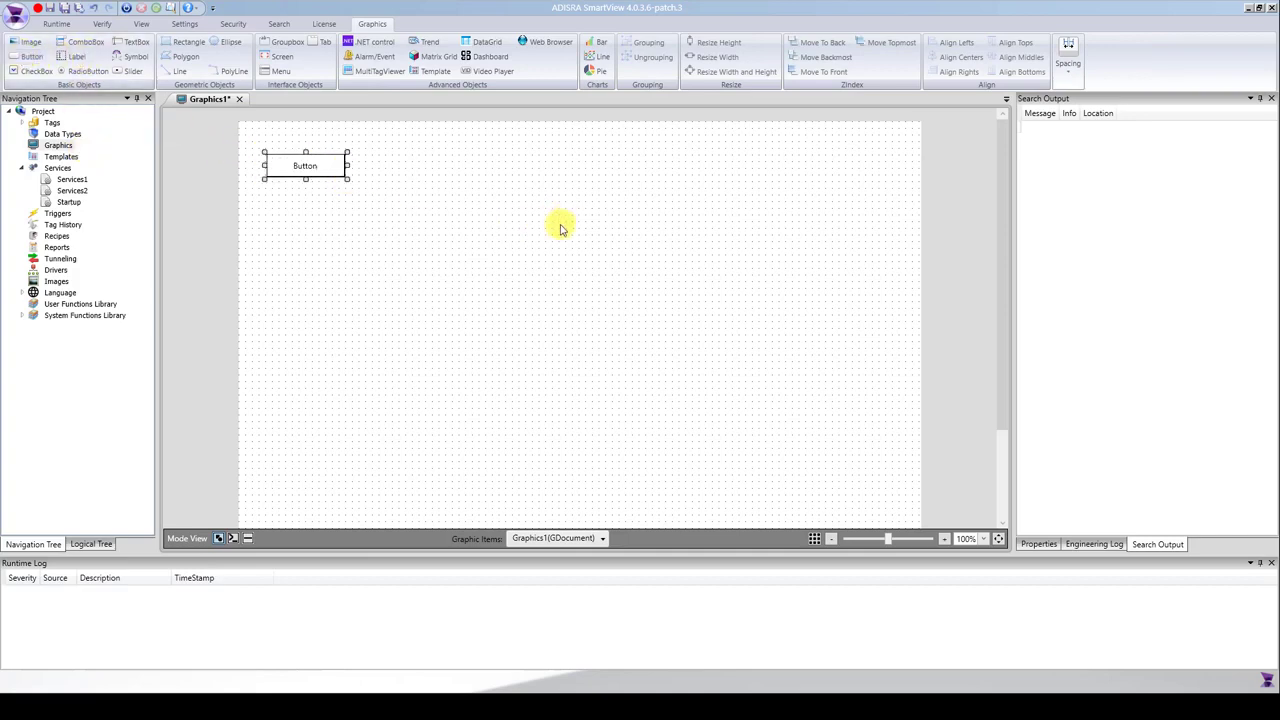
left_click(300, 168)
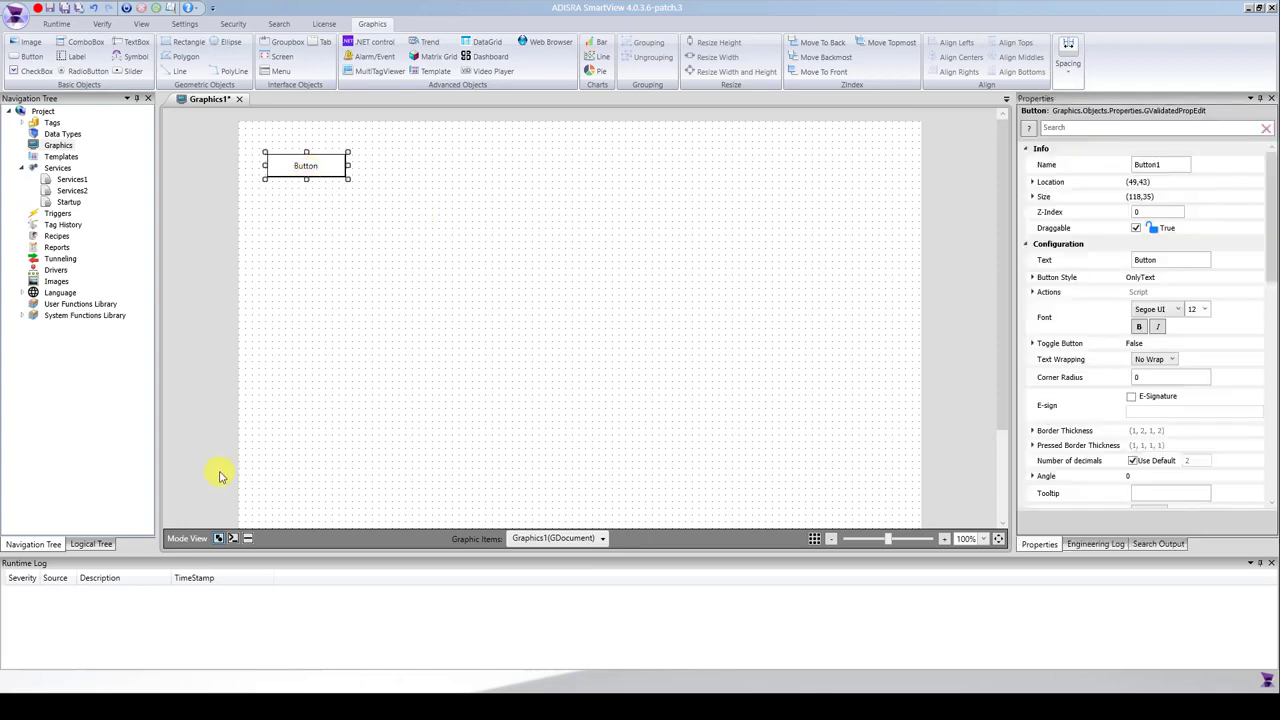
Write the script Services1(); for the button's Mouse Up event.
left_click(248, 539)
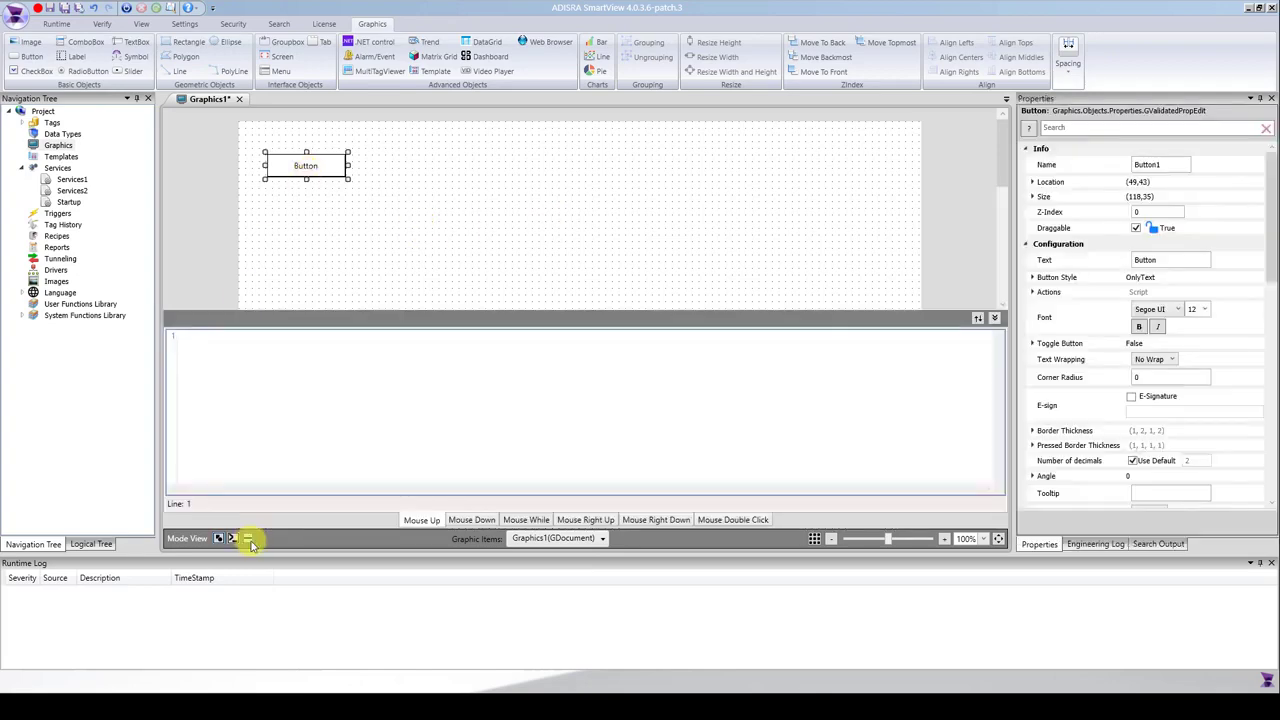
left_click(233, 388)
type("Ser")
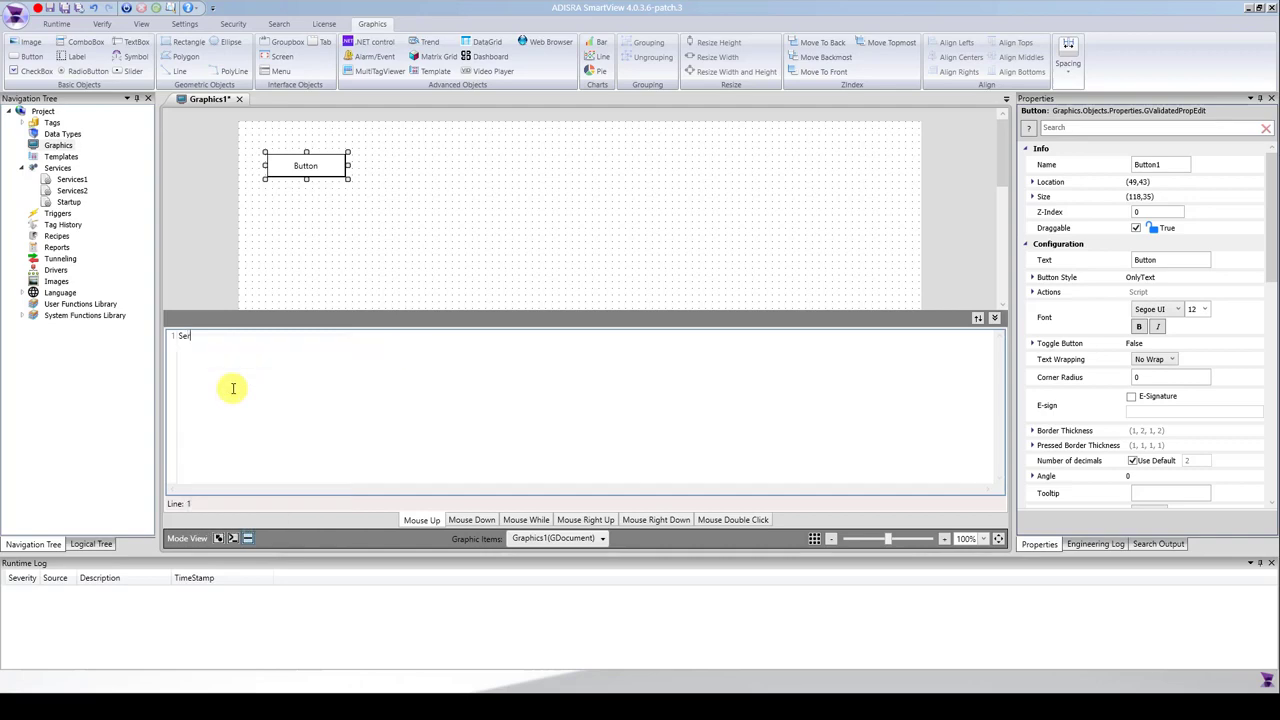
type("vices1(")
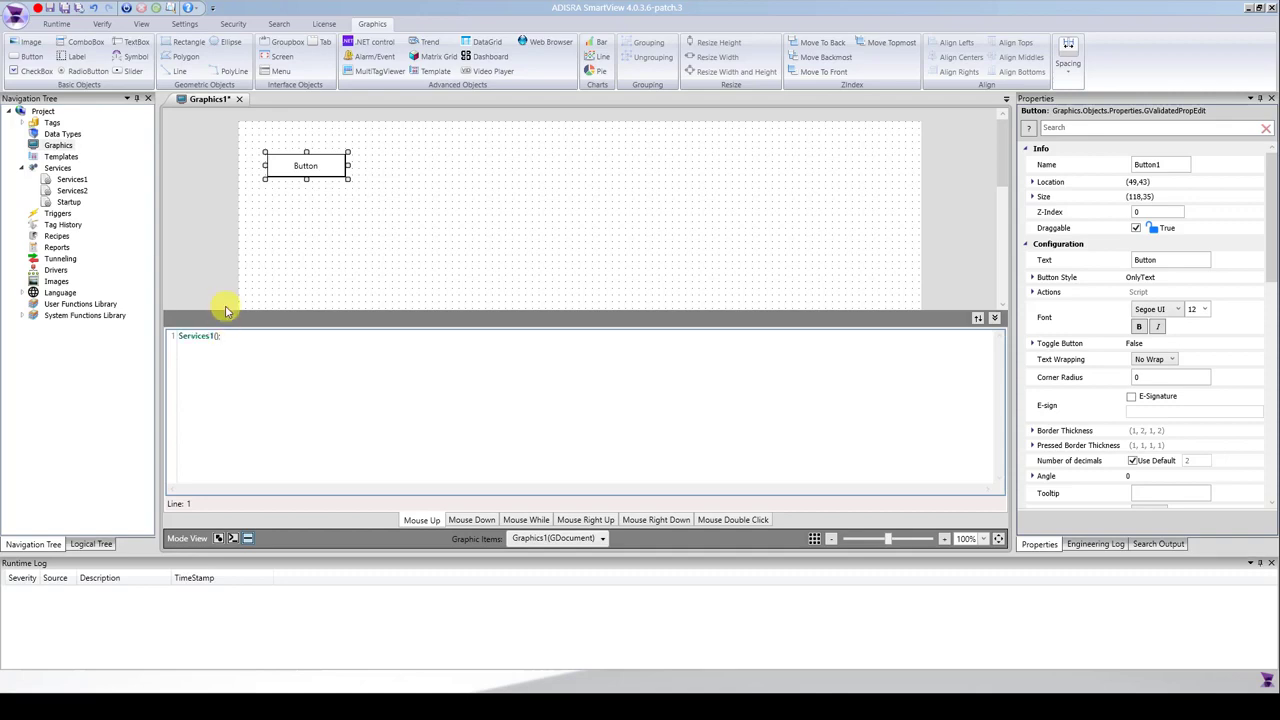
Save the graphic document as Graphics1.gra and collapse the script editor.
key("ctrl+s")
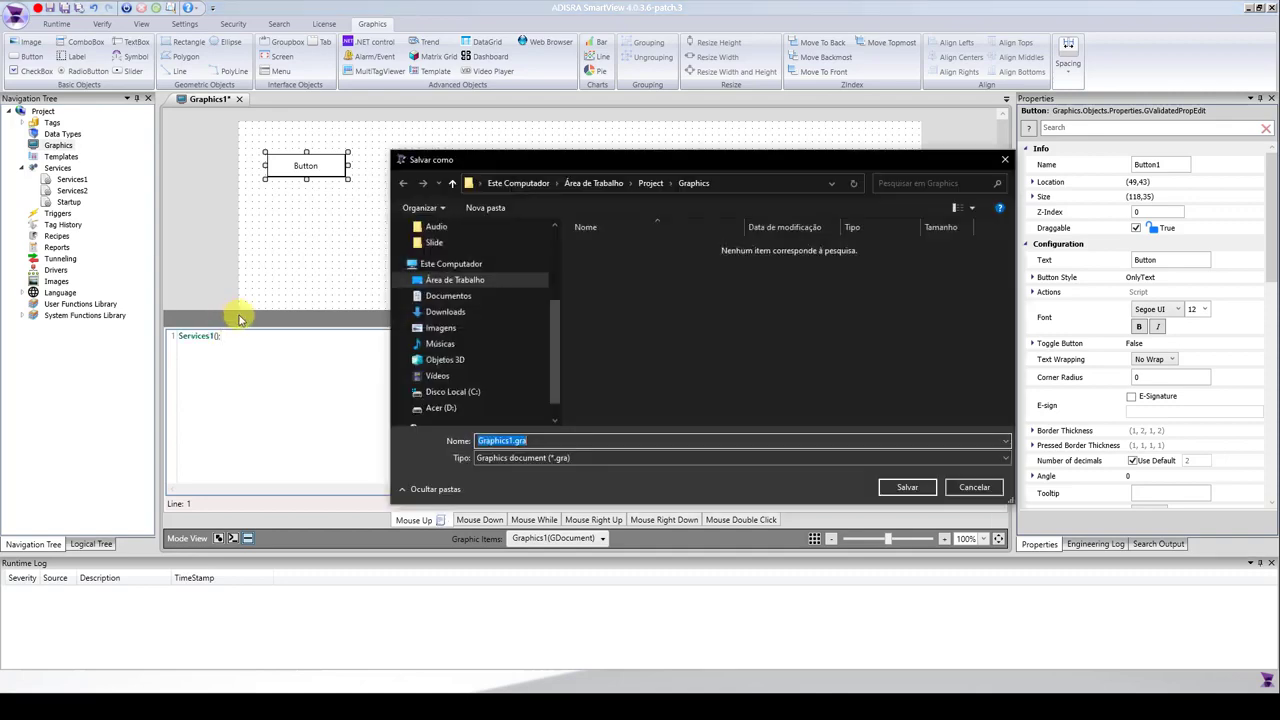
left_click(907, 488)
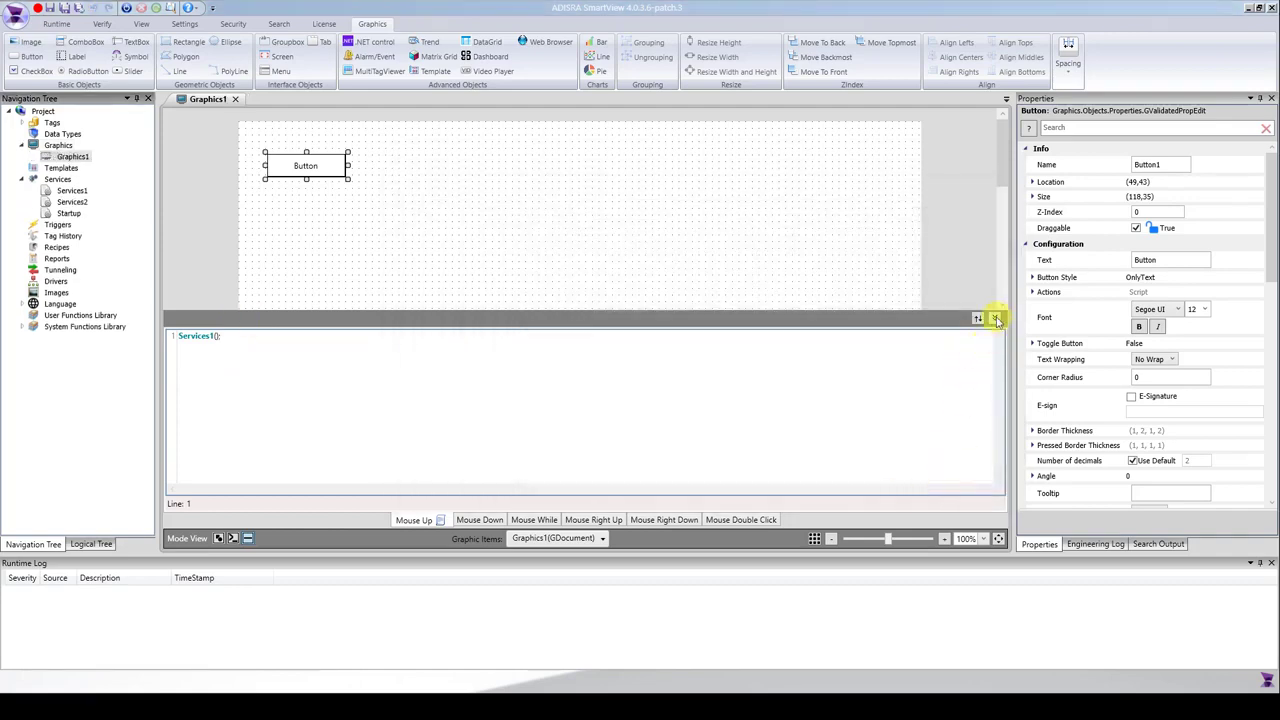
left_click(995, 318)
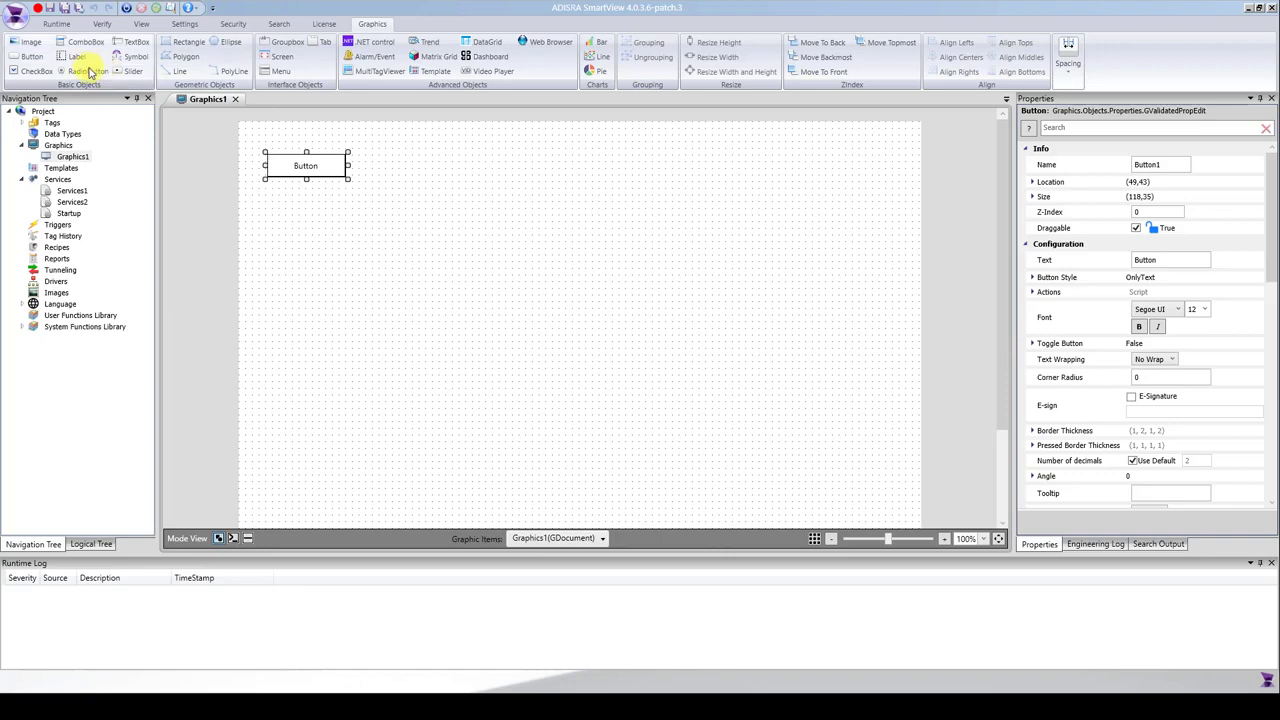
Set Graphics1 as the startup graphic and run the application.
left_click(184, 23)
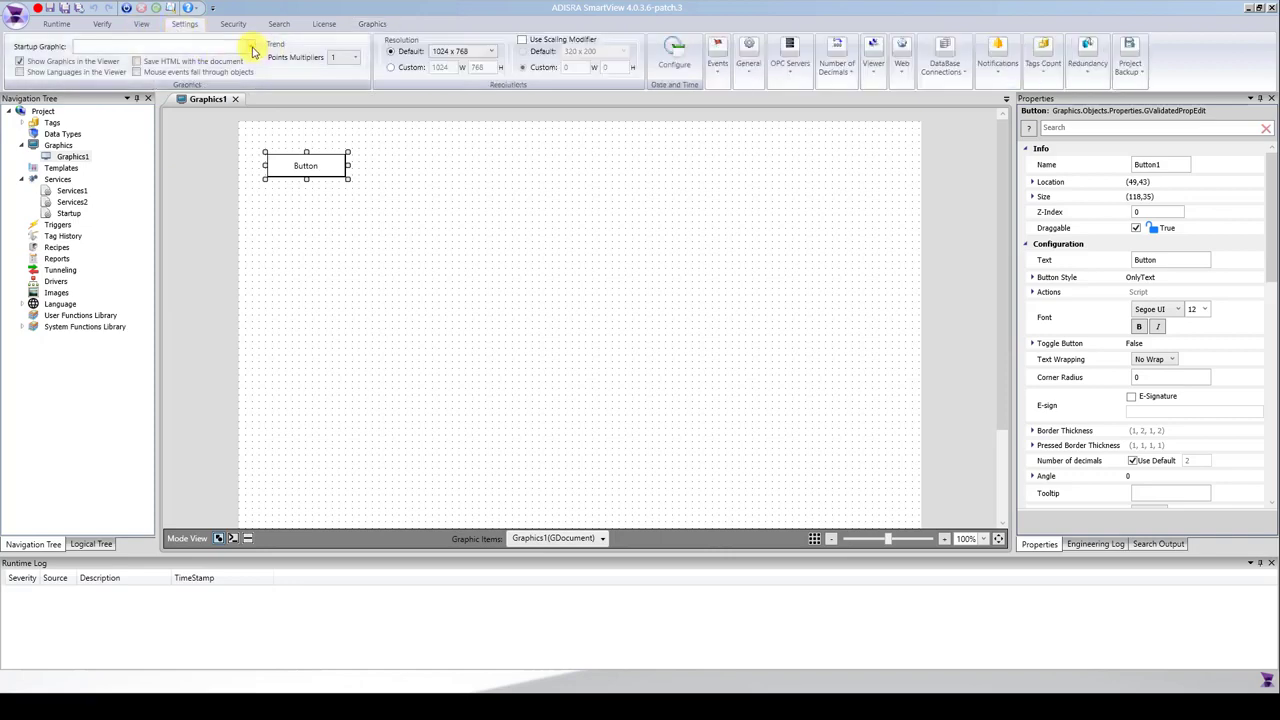
left_click(250, 46)
left_click(125, 71)
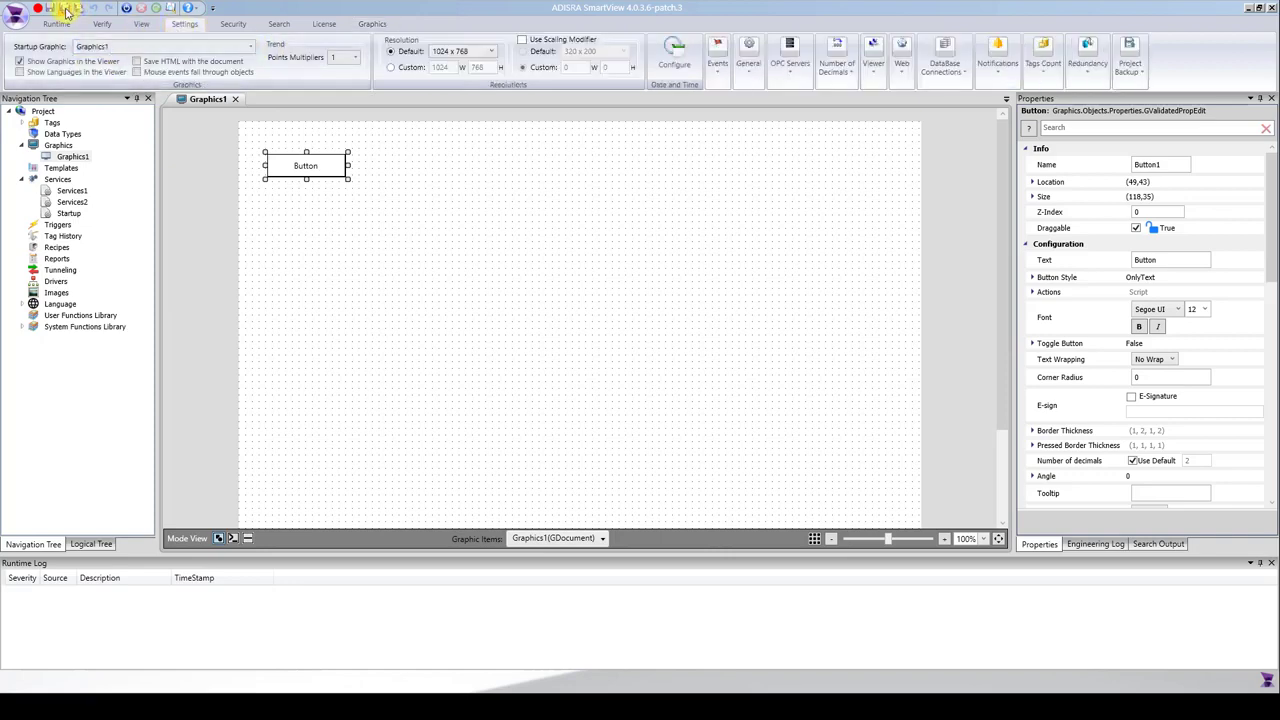
left_click(126, 9)
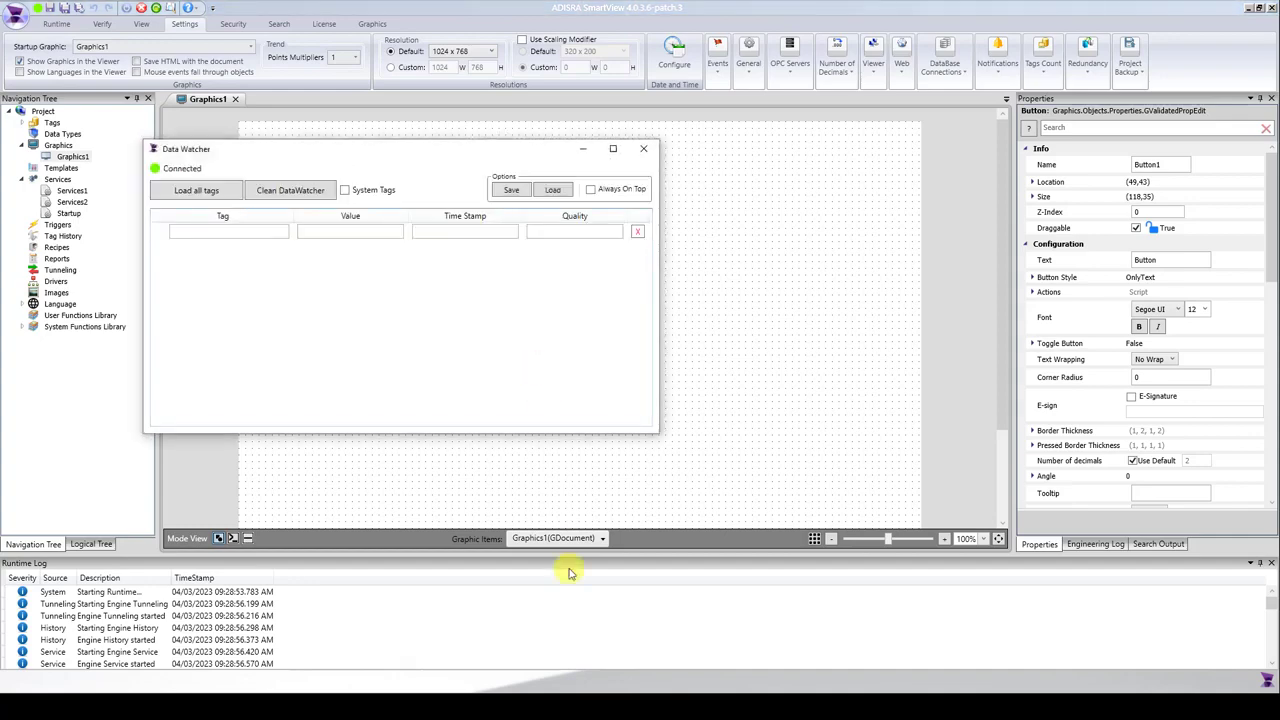
Load all tags into the Data Watcher and arrange it beside the runtime Graphics window so both are visible.
left_click(574, 705)
left_click(596, 705)
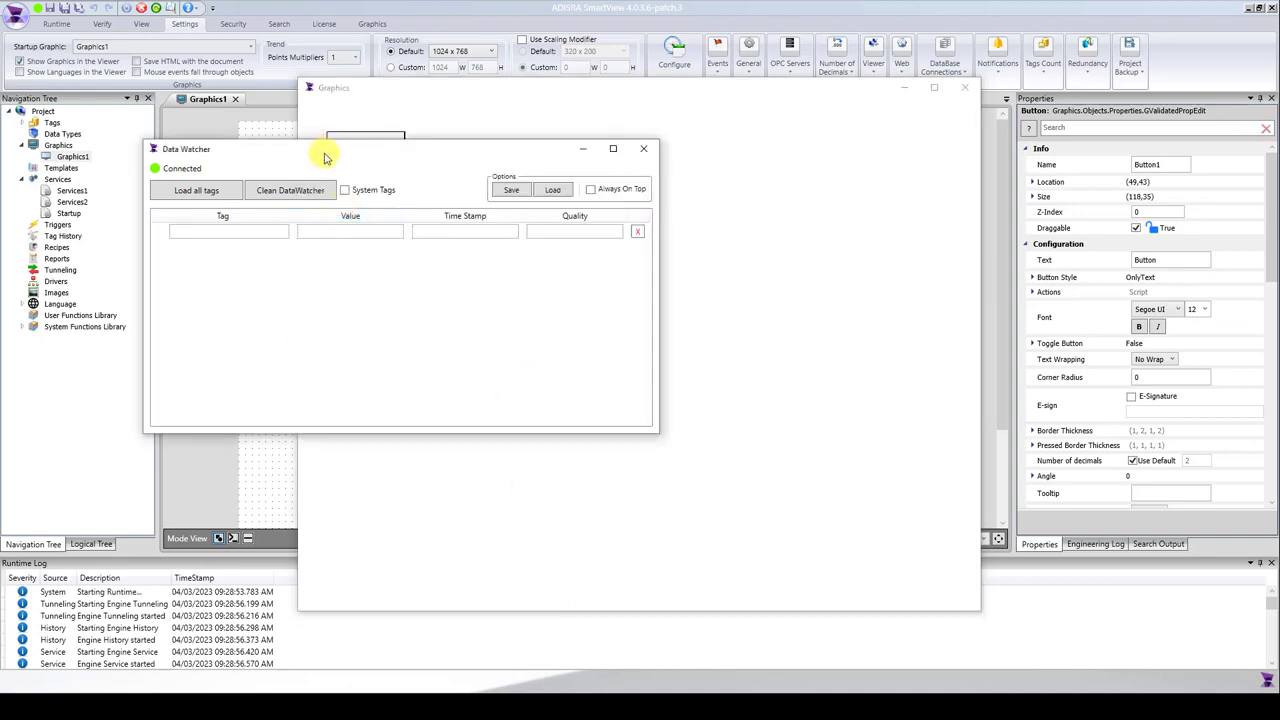
left_click_drag(323, 157, 253, 329)
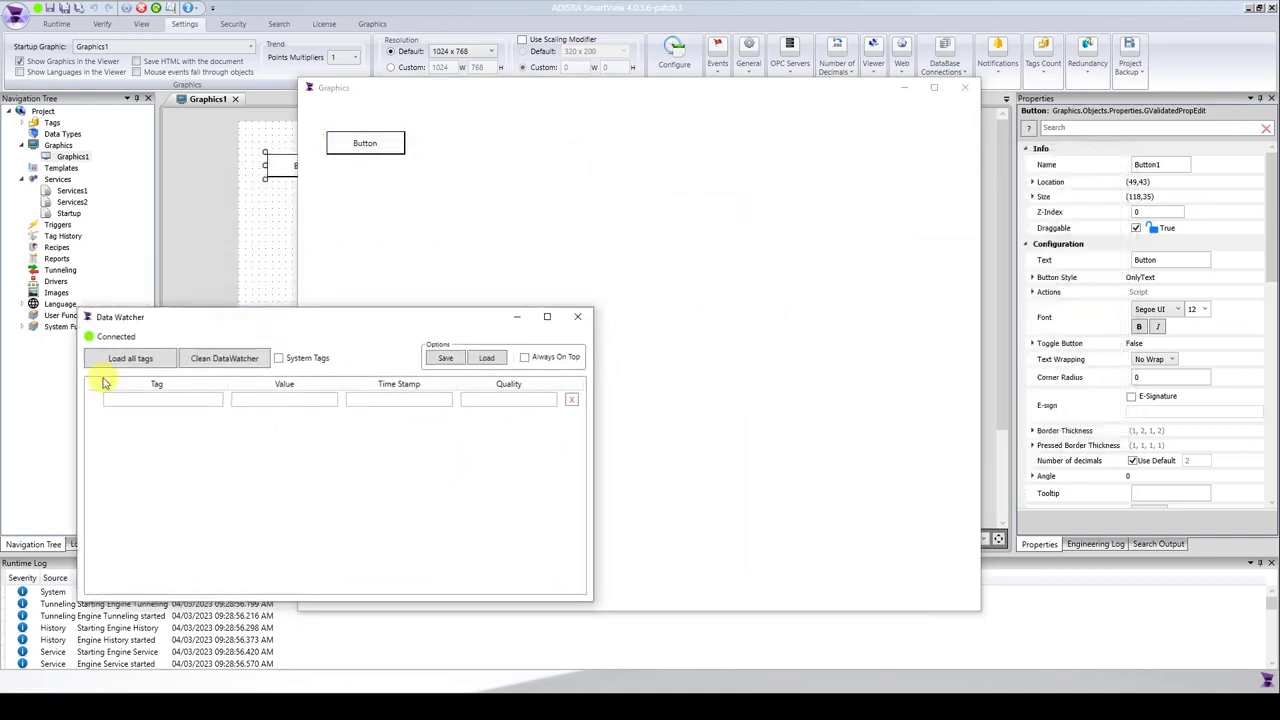
left_click(114, 362)
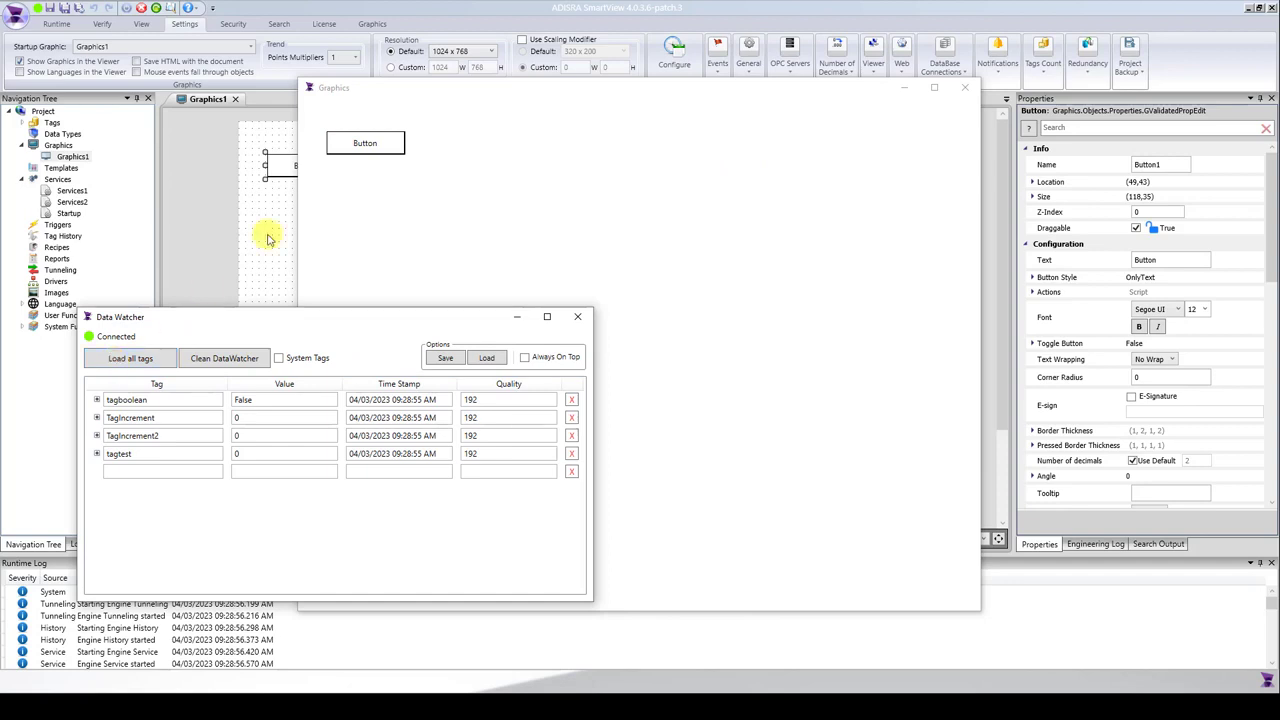
mouse_move(456, 92)
left_mouse_down()
mouse_move(776, 107)
mouse_move(764, 118)
left_mouse_up()
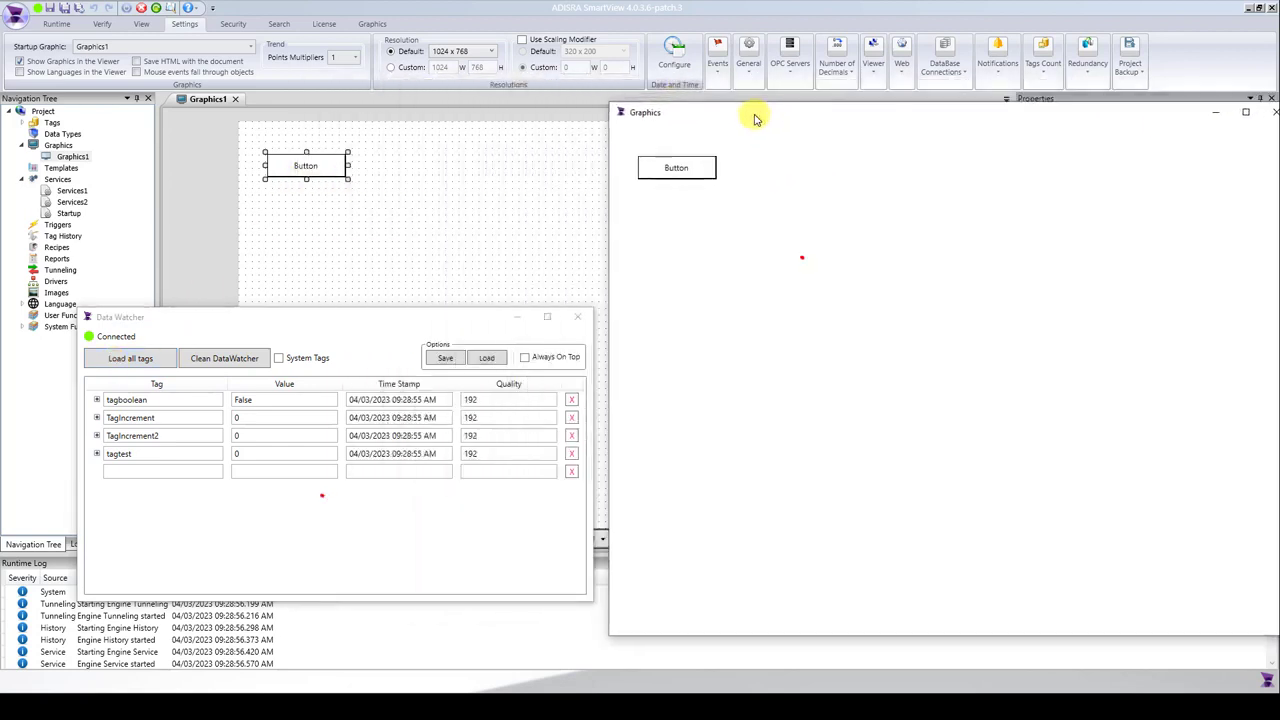
Test the Services1 call by activating the button repeatedly in the runtime Graphics window.
left_click(687, 176)
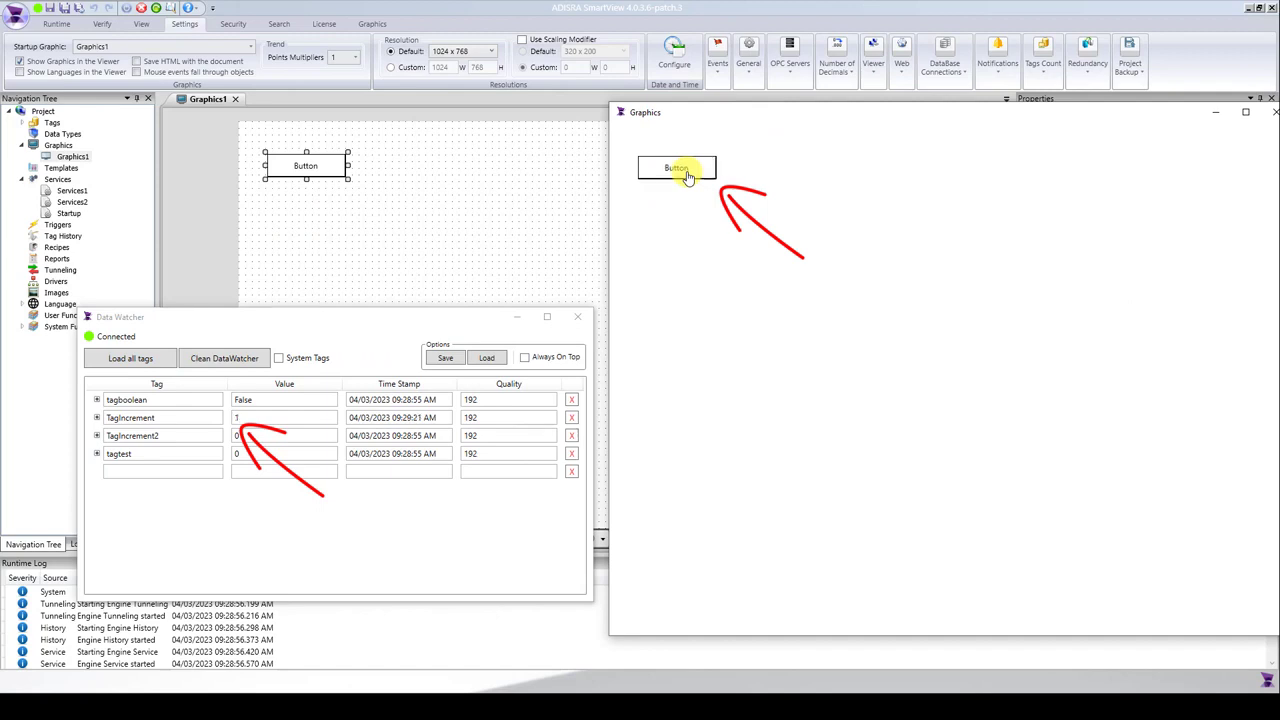
left_click(687, 176)
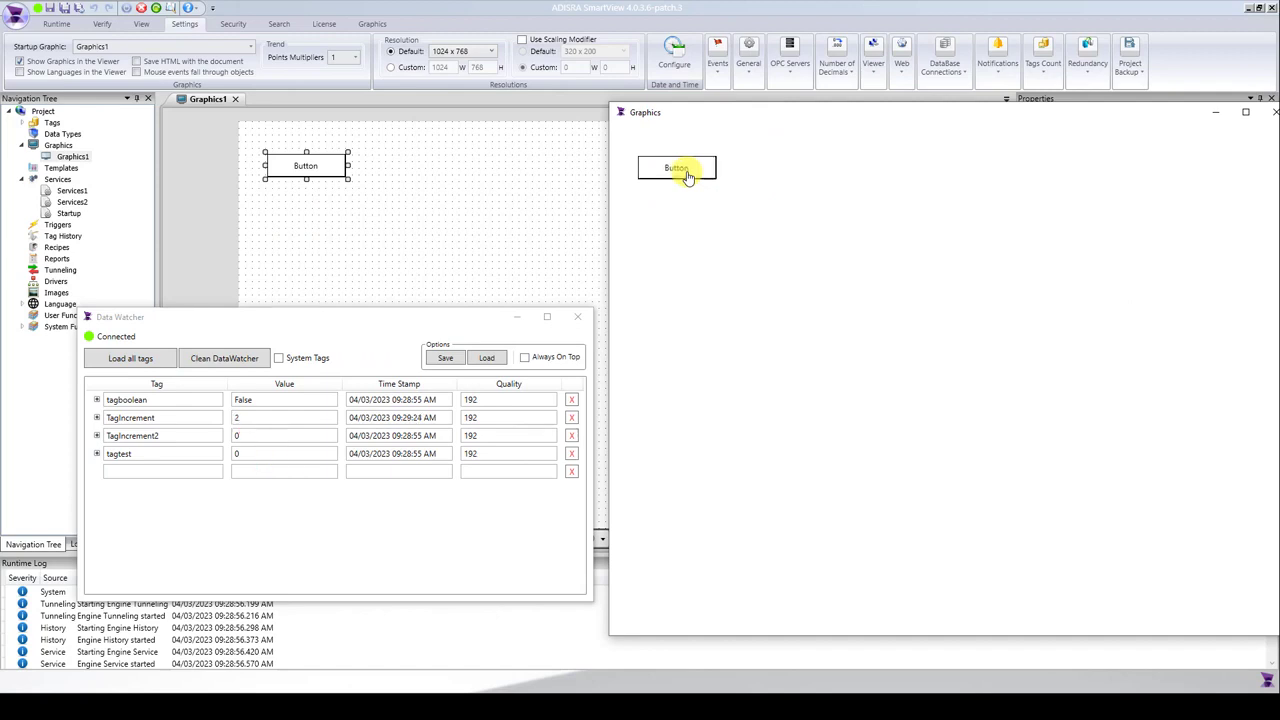
left_click(687, 176)
left_click(687, 176)
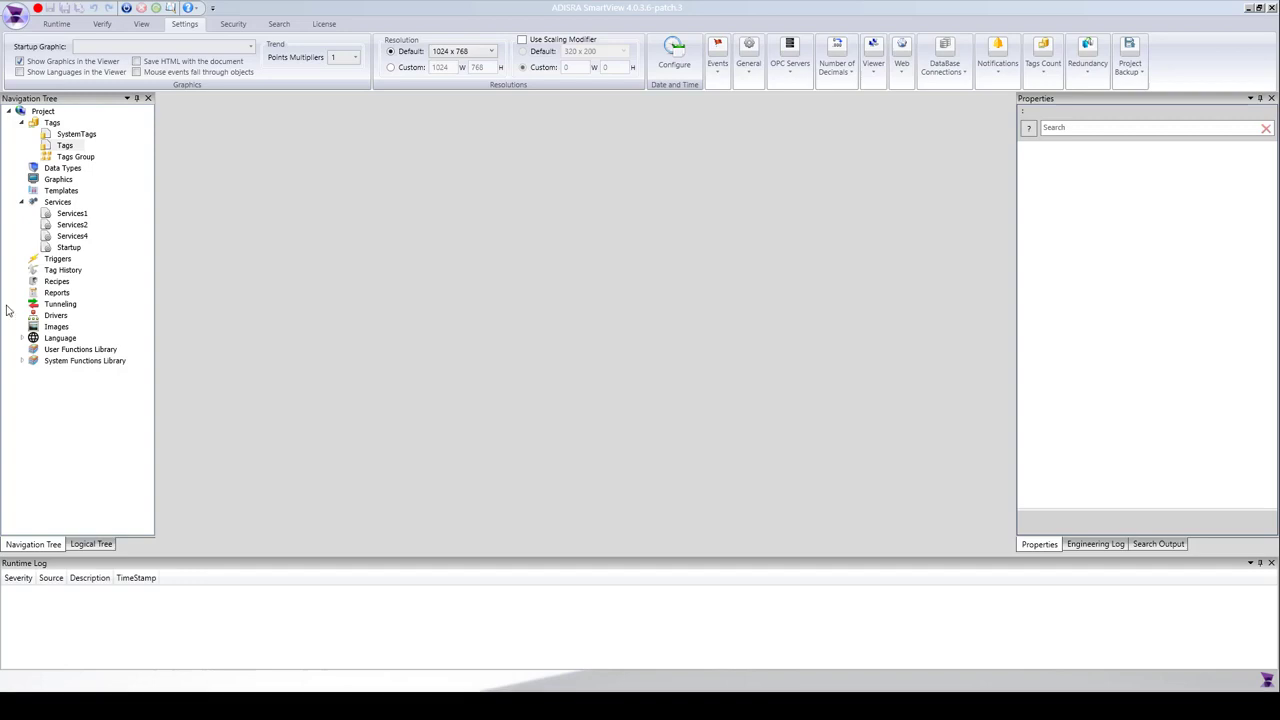
Create a new document under Services and save it as Services3.script.
double_click(56, 203)
right_click(56, 203)
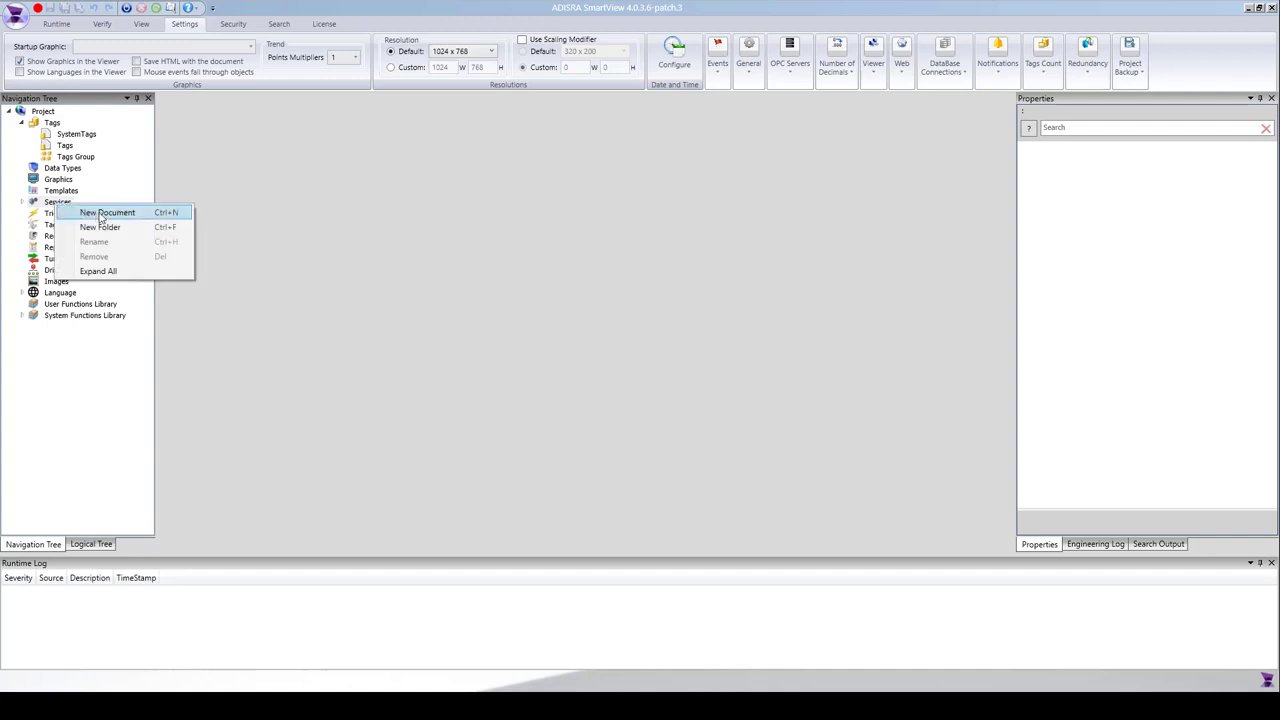
left_click(147, 216)
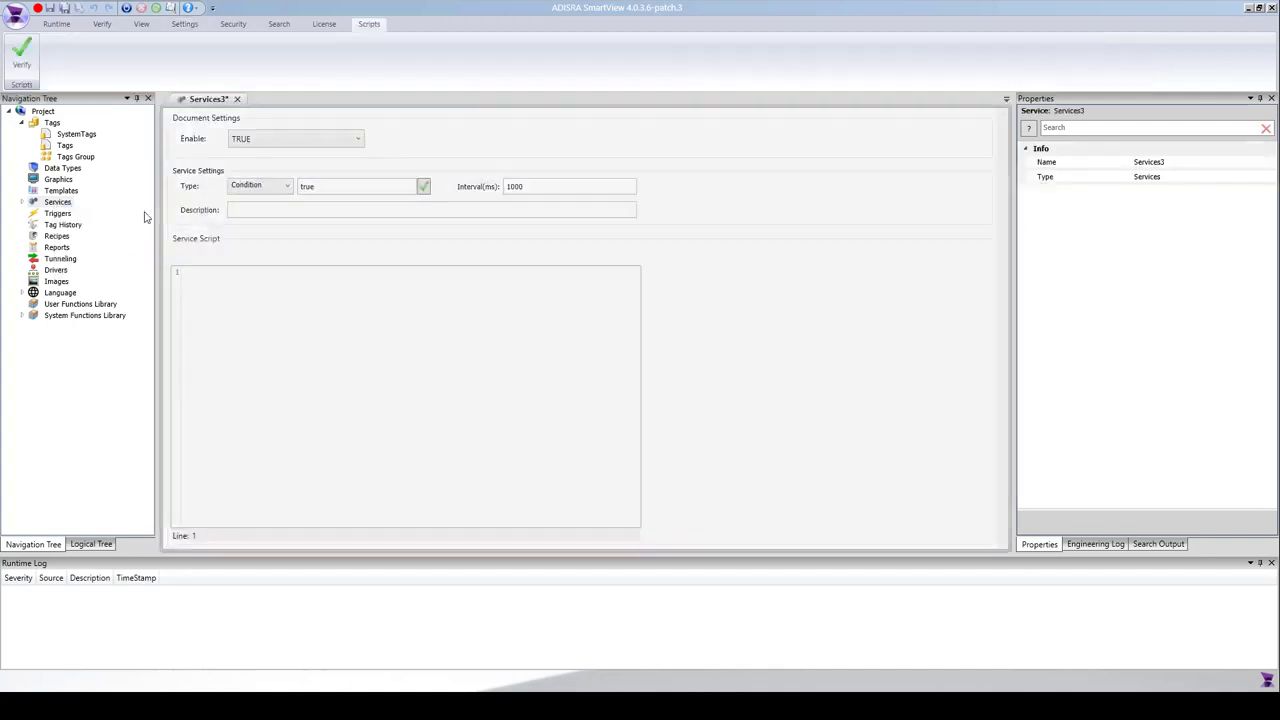
left_click(64, 8)
left_click(889, 486)
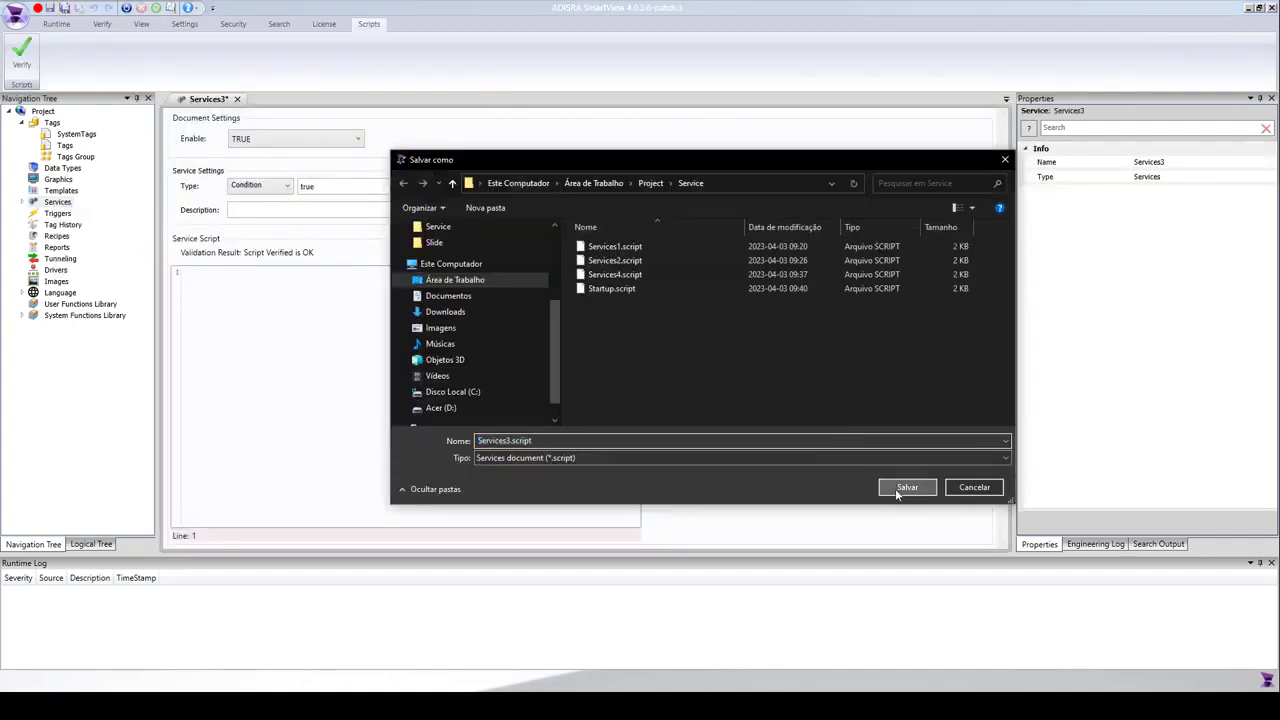
left_click(287, 186)
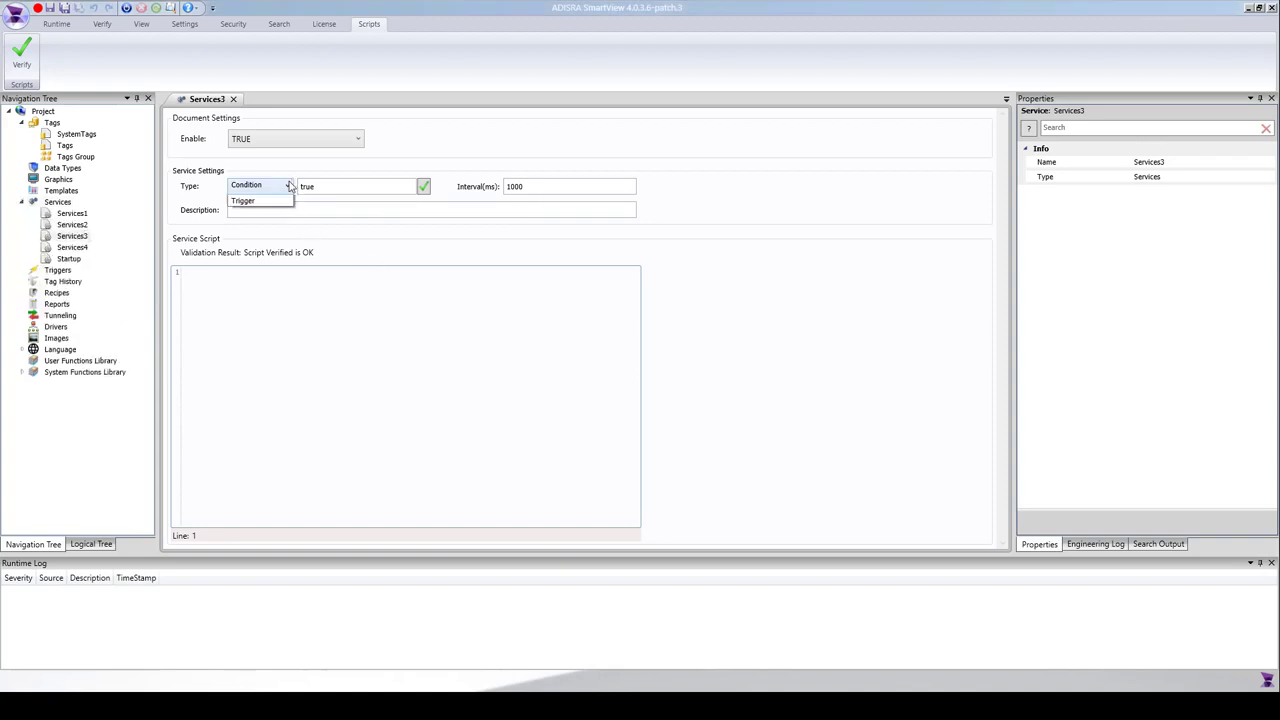
left_click(275, 213)
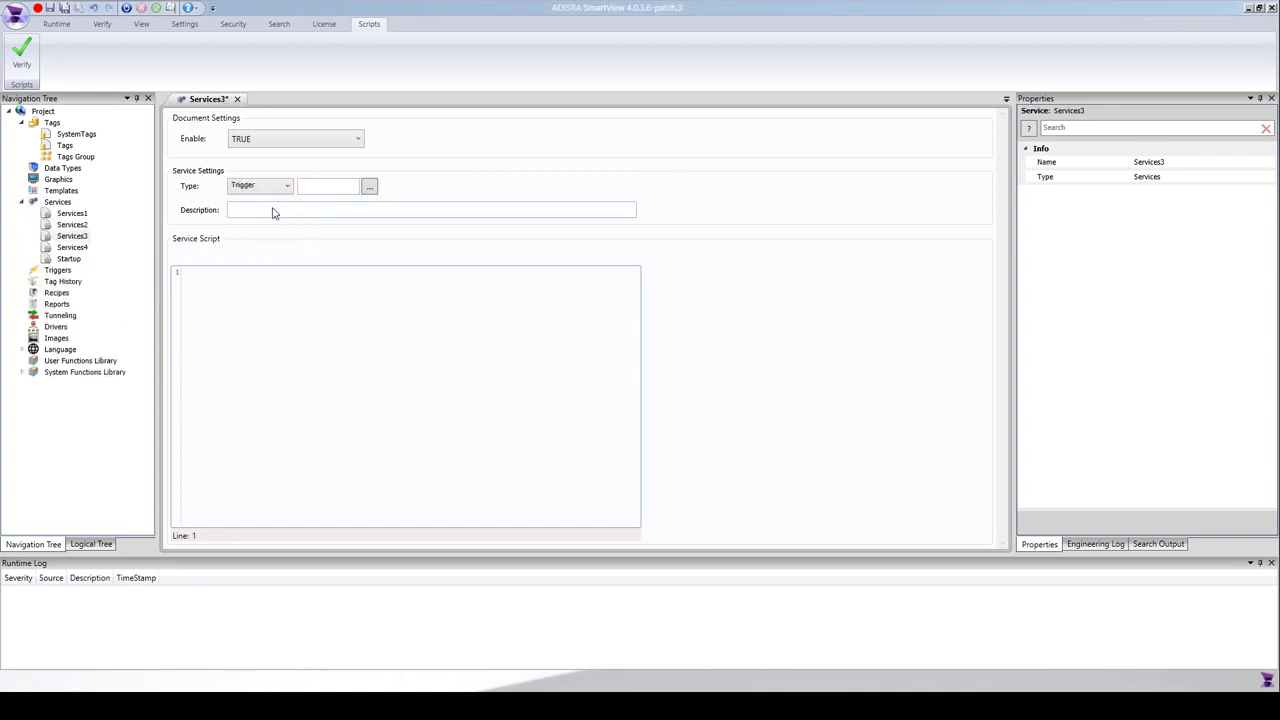
left_click(337, 189)
type("@tag")
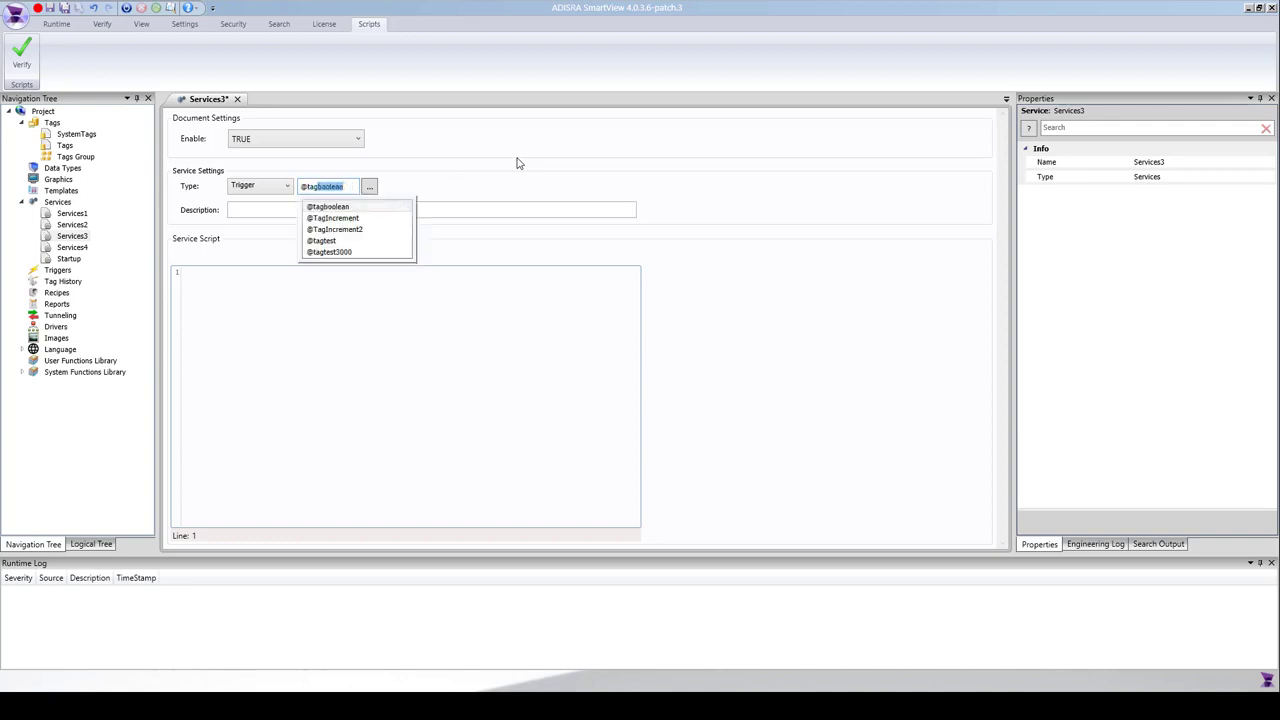
type("sto")
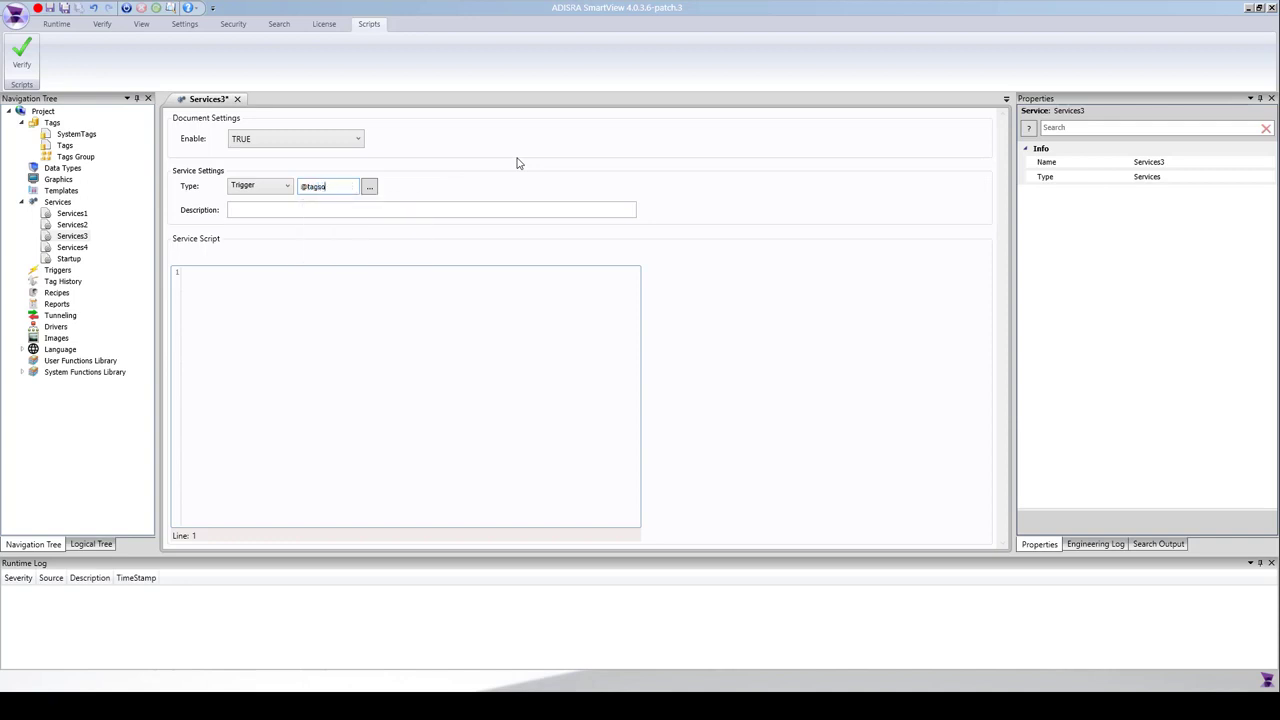
type("papp")
Create the missing tagstopapp tag in the TAGS document as a Boolean.
left_click(517, 163)
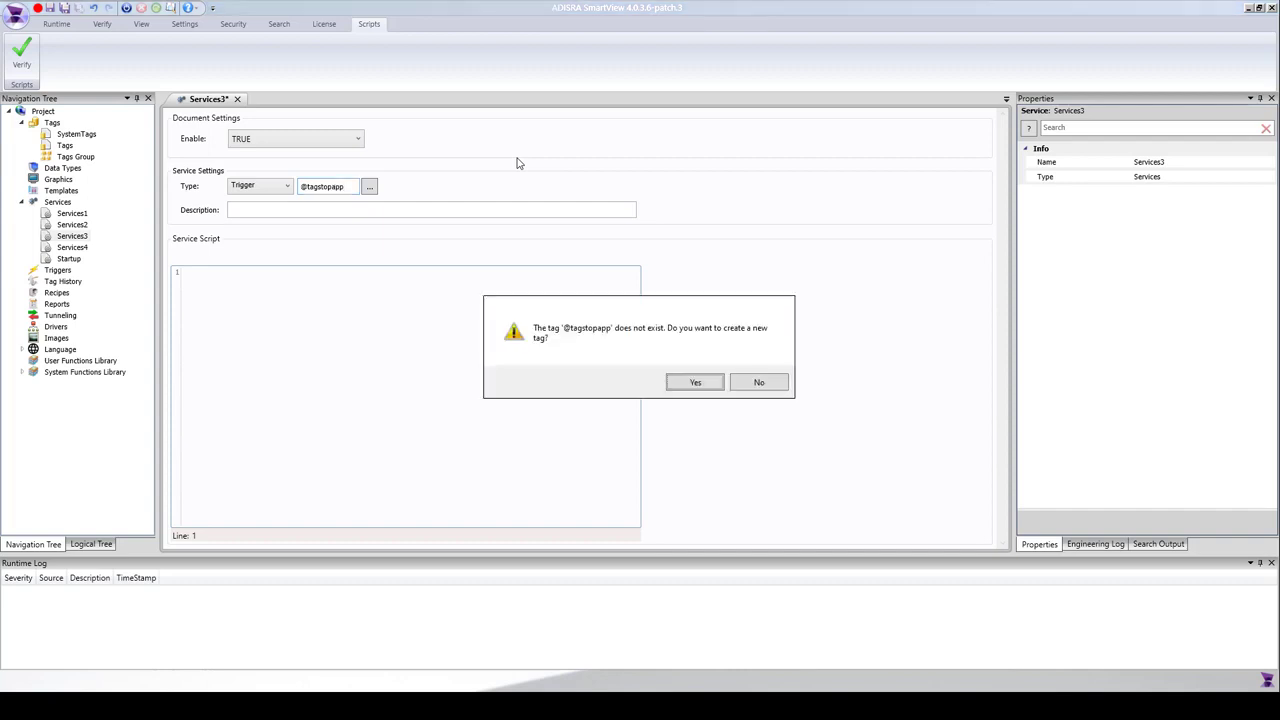
left_click(712, 388)
left_click(641, 347)
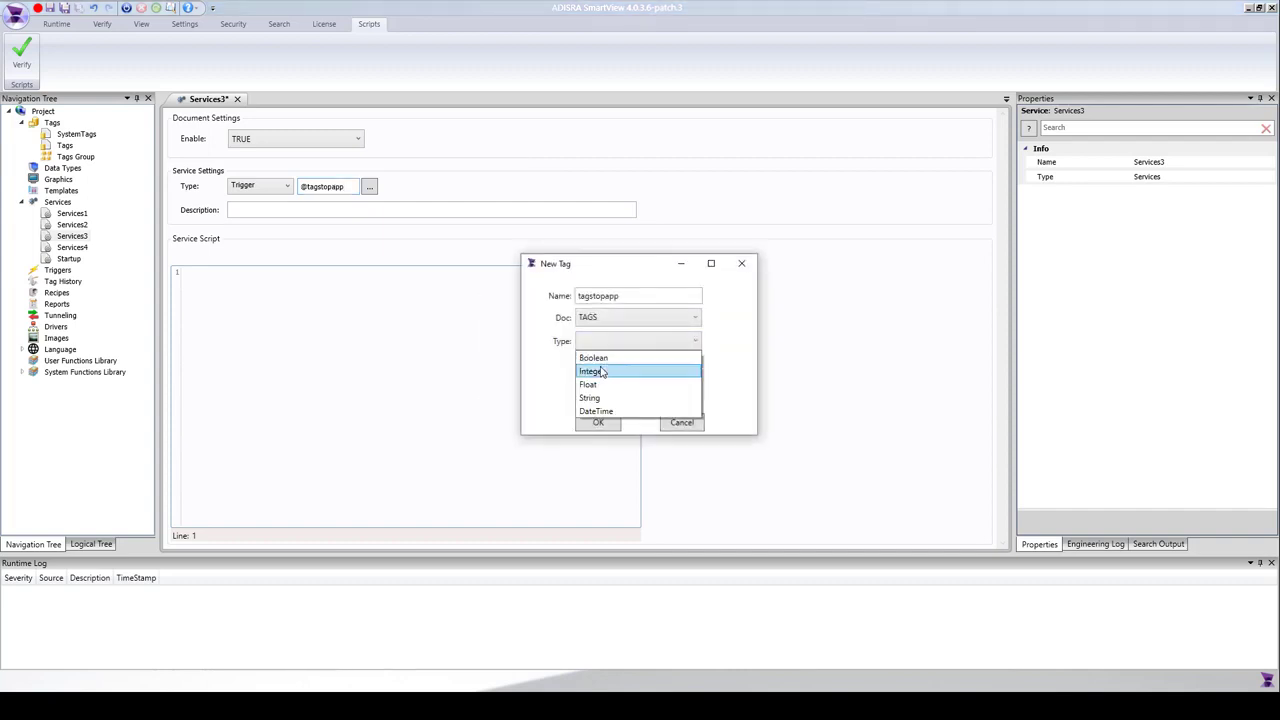
left_click(600, 357)
left_click(598, 423)
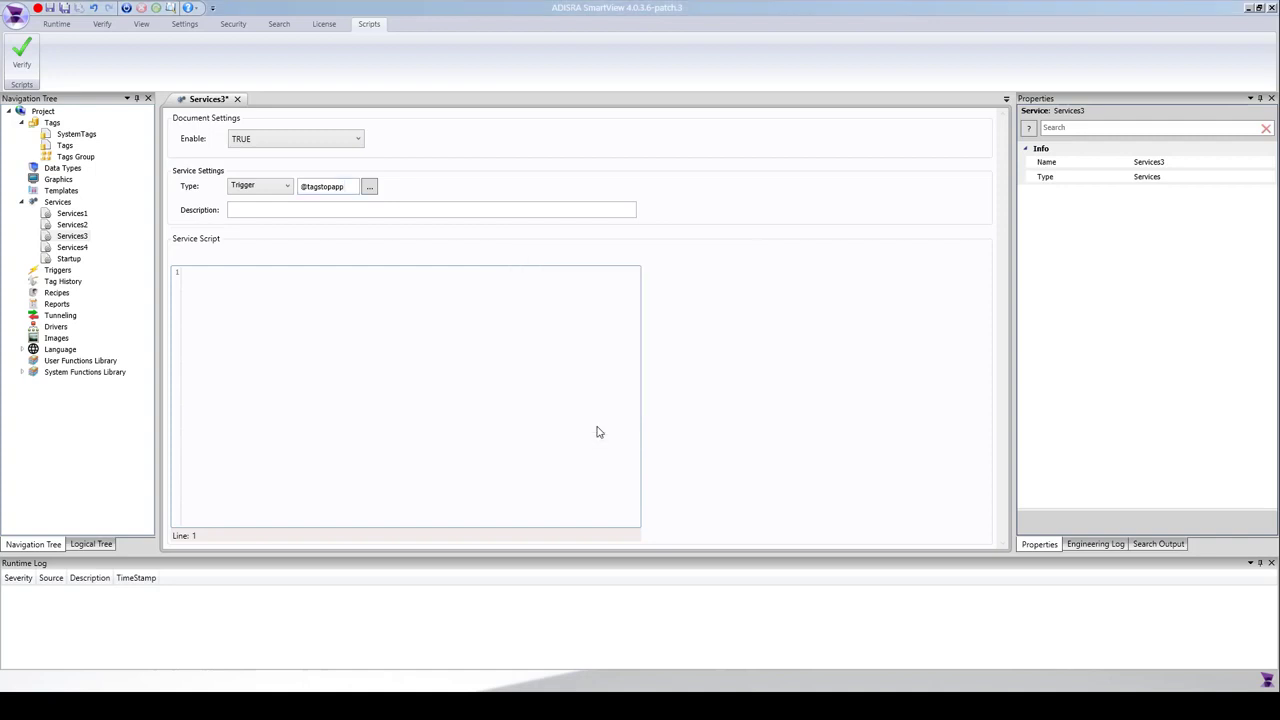
Write the Services3 script SVApplications.StopApp(); then verify and save it.
type("SV")
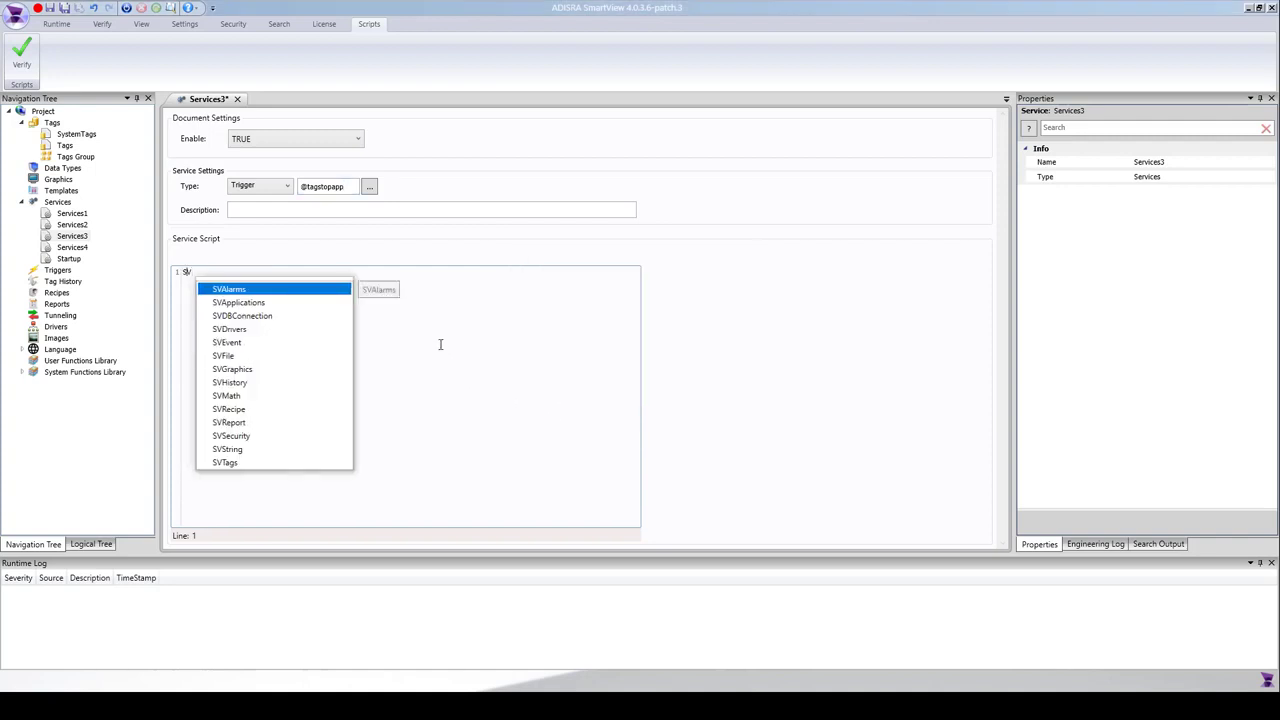
left_click(309, 303)
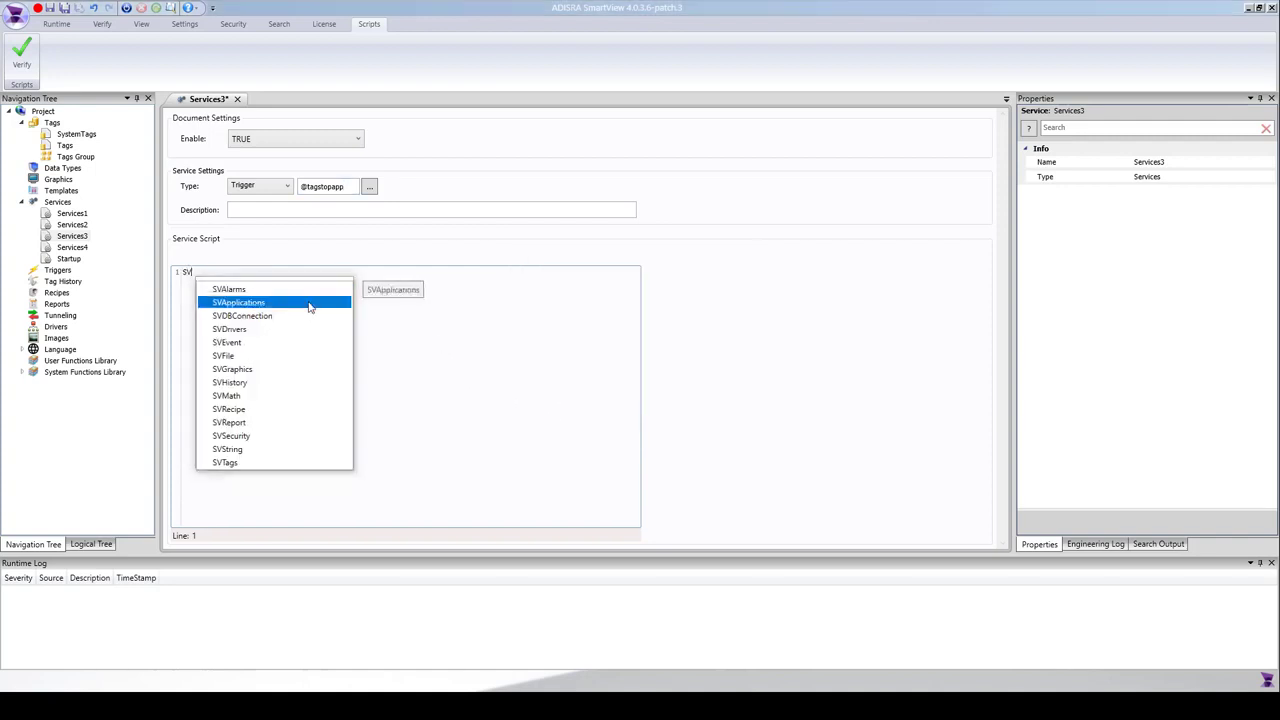
double_click(309, 302)
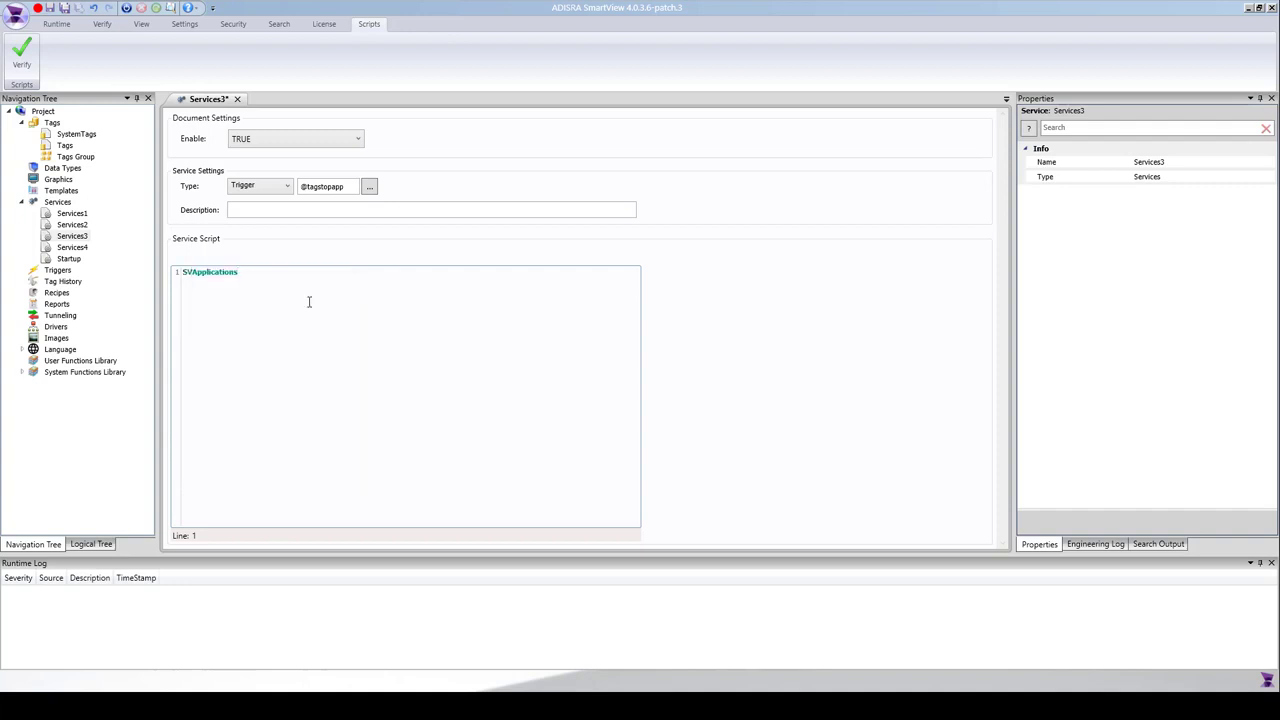
type(".")
left_click_drag(393, 349, 390, 401)
double_click(334, 431)
type(";")
left_click(22, 50)
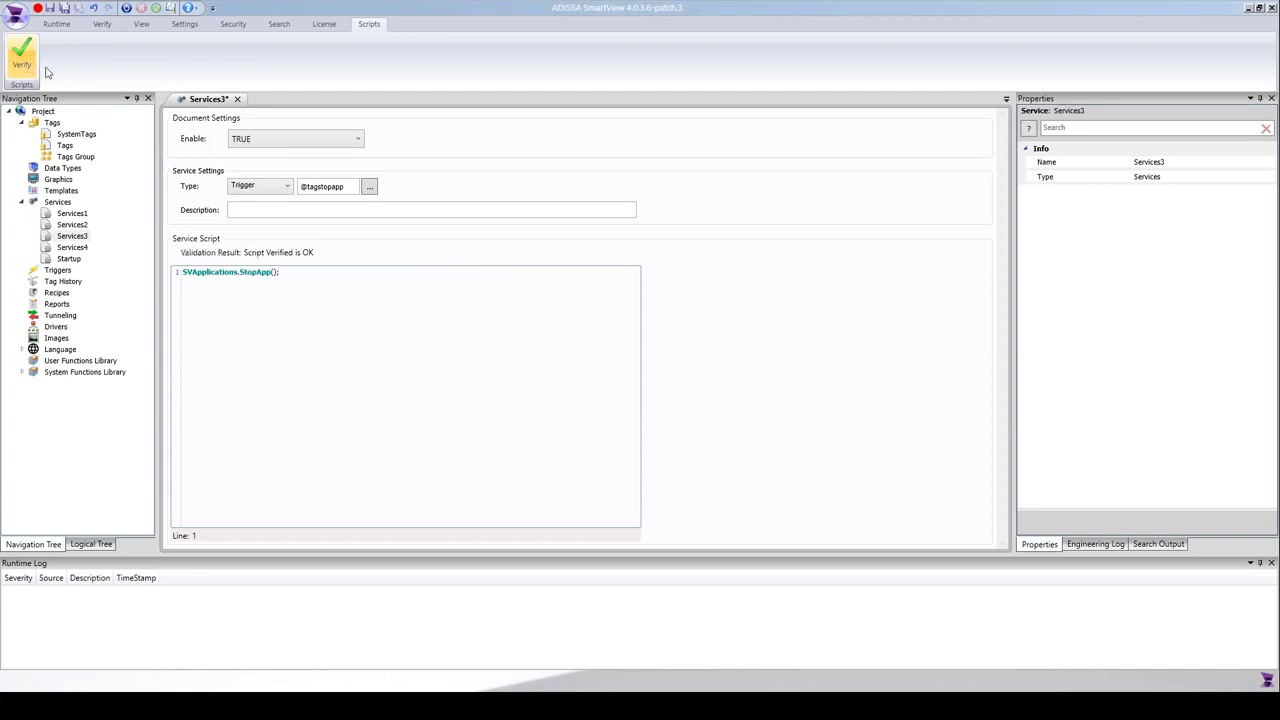
left_click(64, 8)
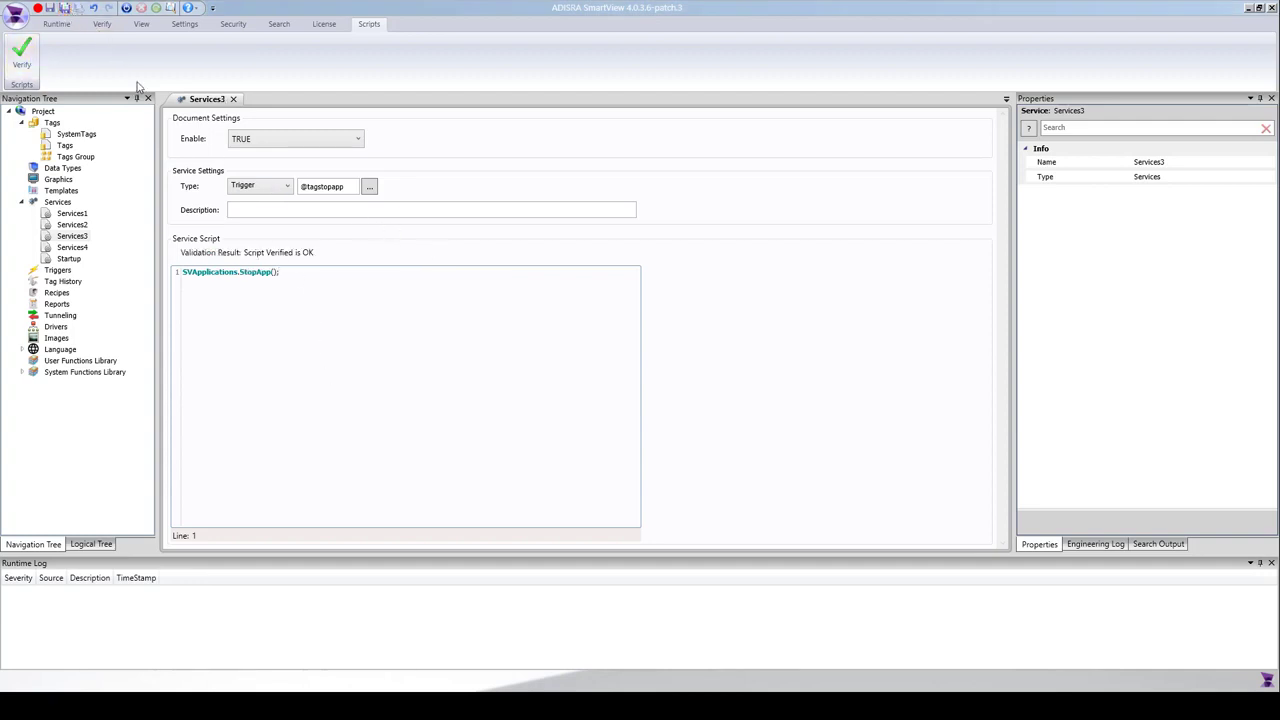
Start the runtime and load all project tags into the Data Watcher.
left_click(127, 9)
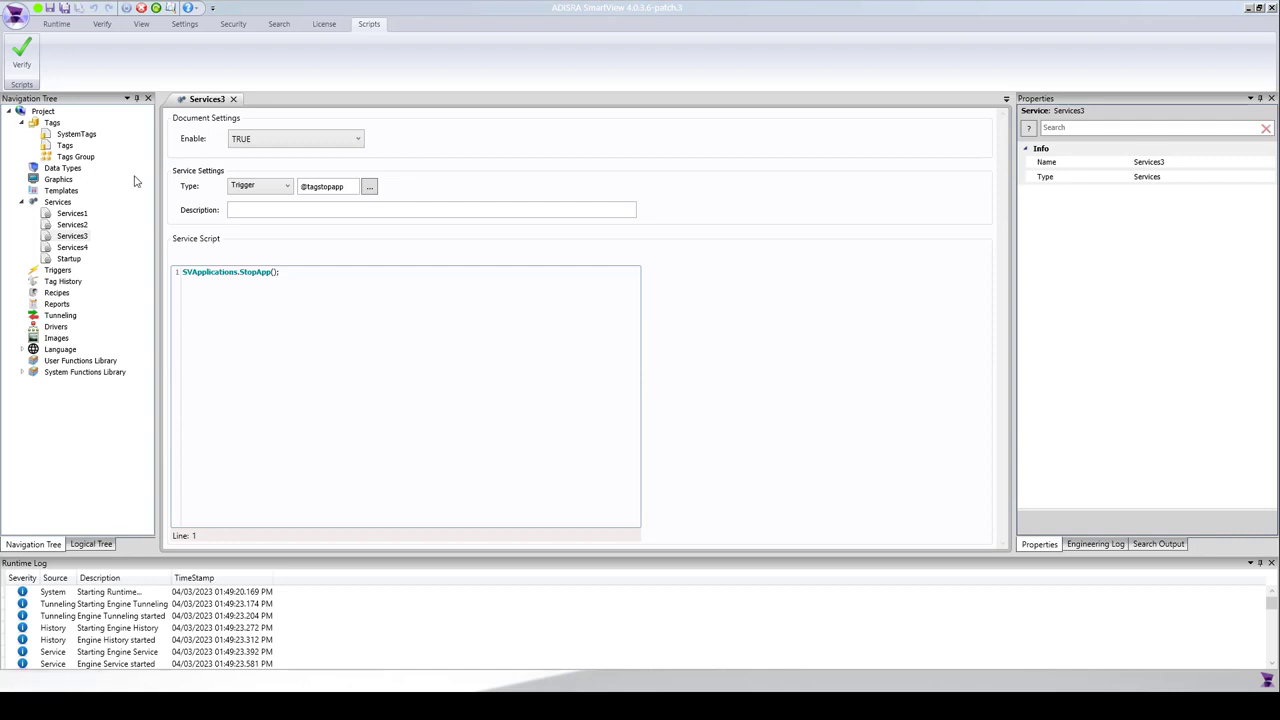
left_click(158, 9)
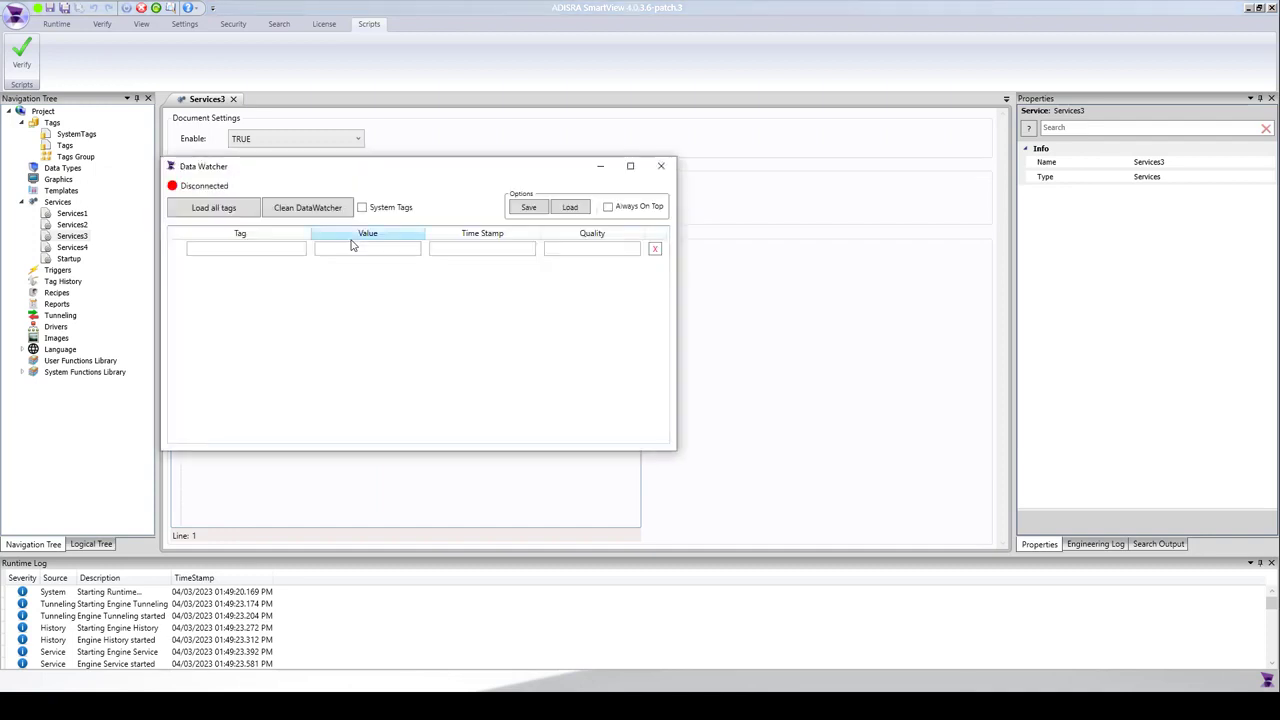
left_click(229, 209)
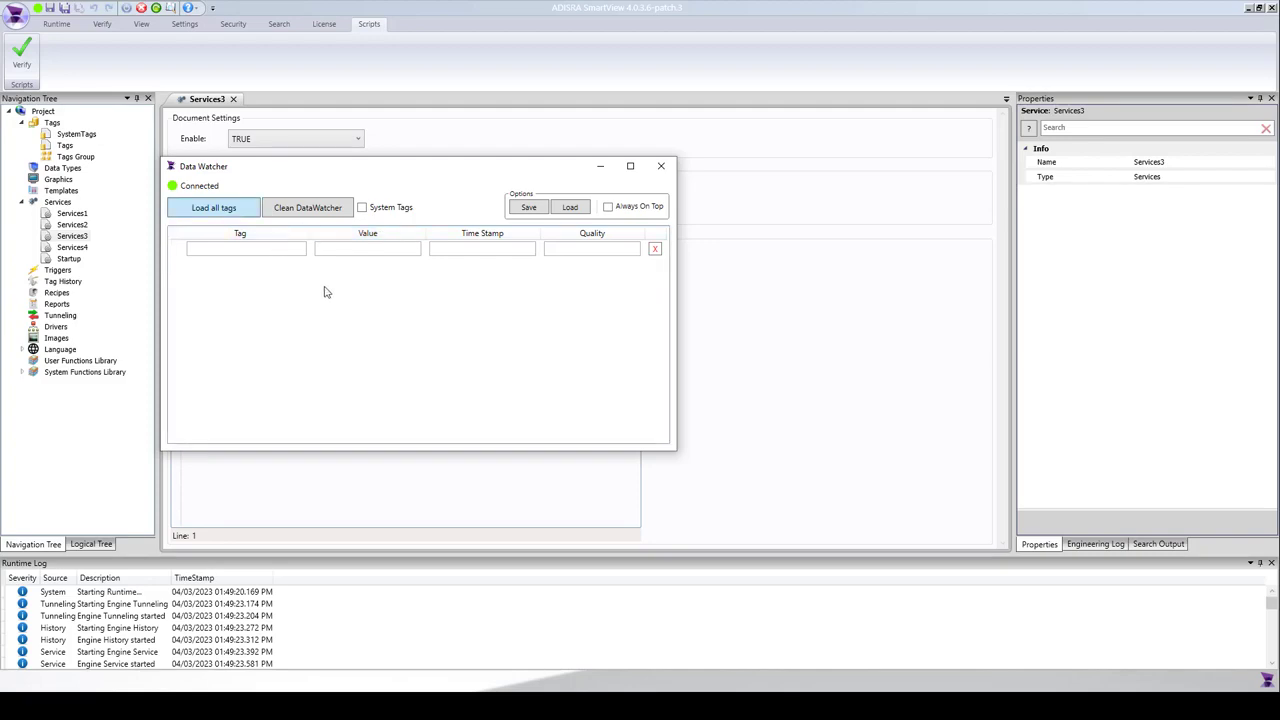
left_click_drag(311, 177, 886, 151)
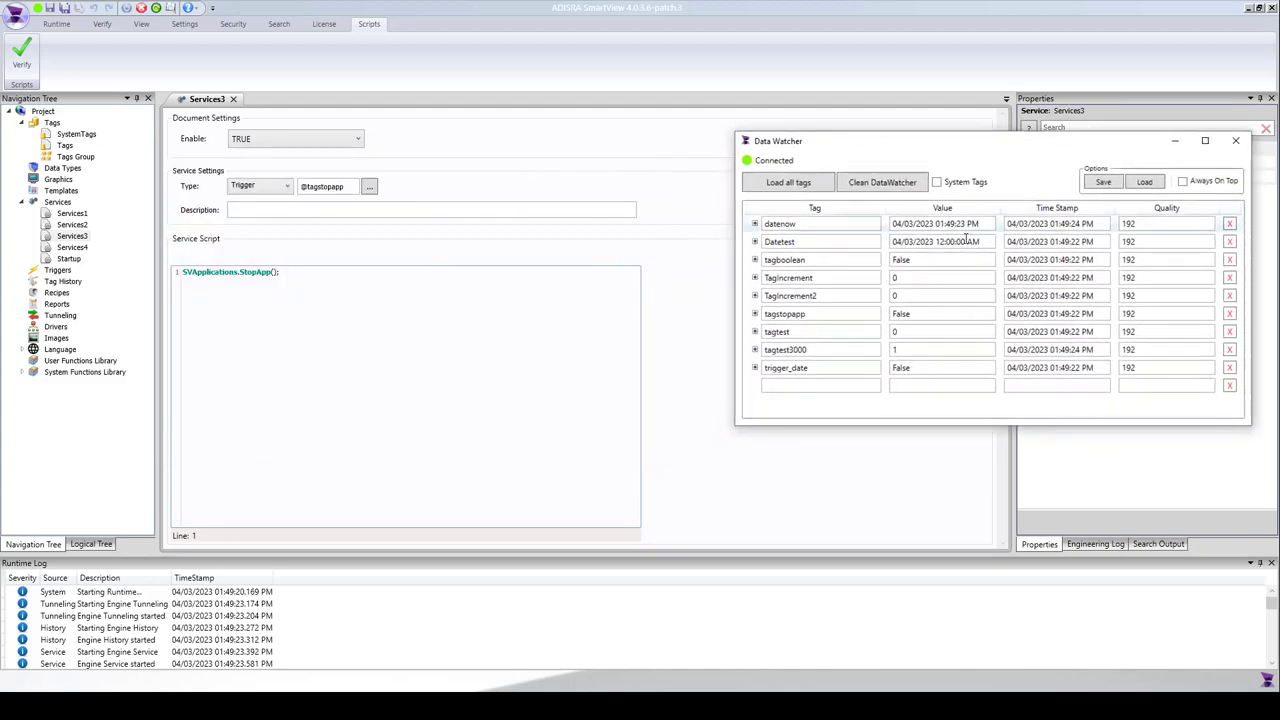
Set tagstopapp to True in the Data Watcher to test Services3, and close the watcher.
left_click(908, 315)
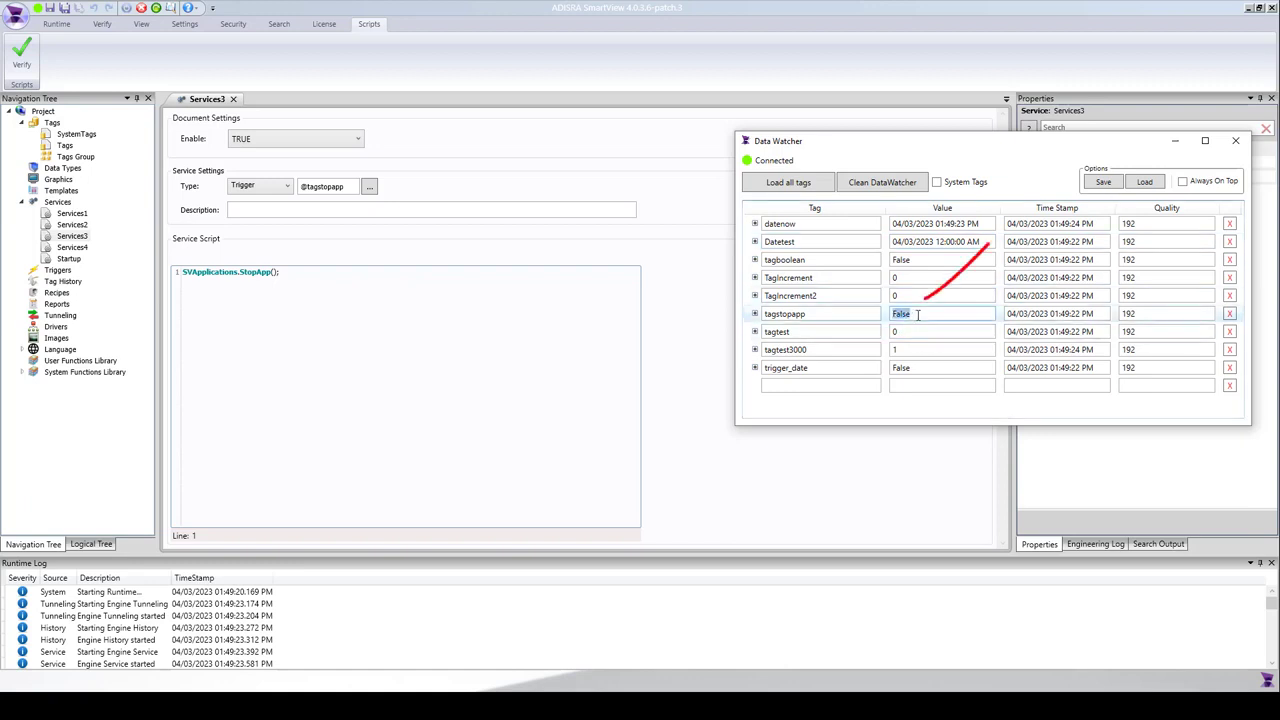
type("True")
key("Return")
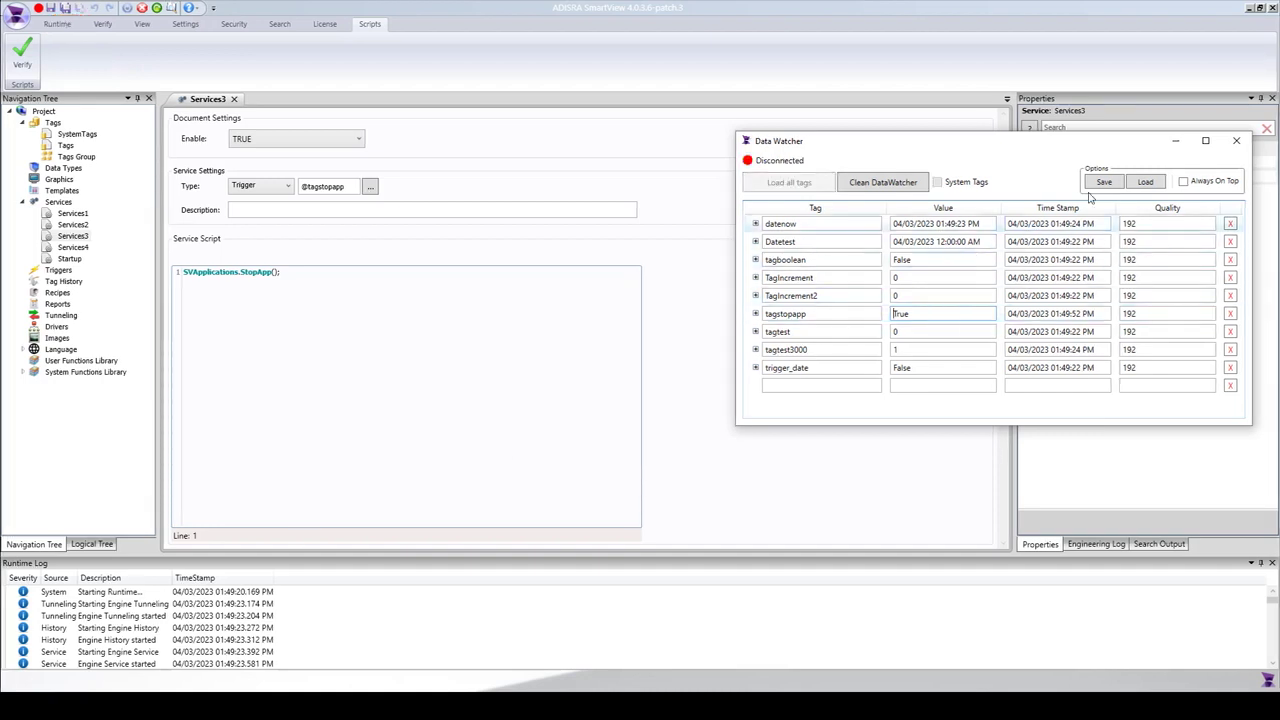
left_click(1237, 141)
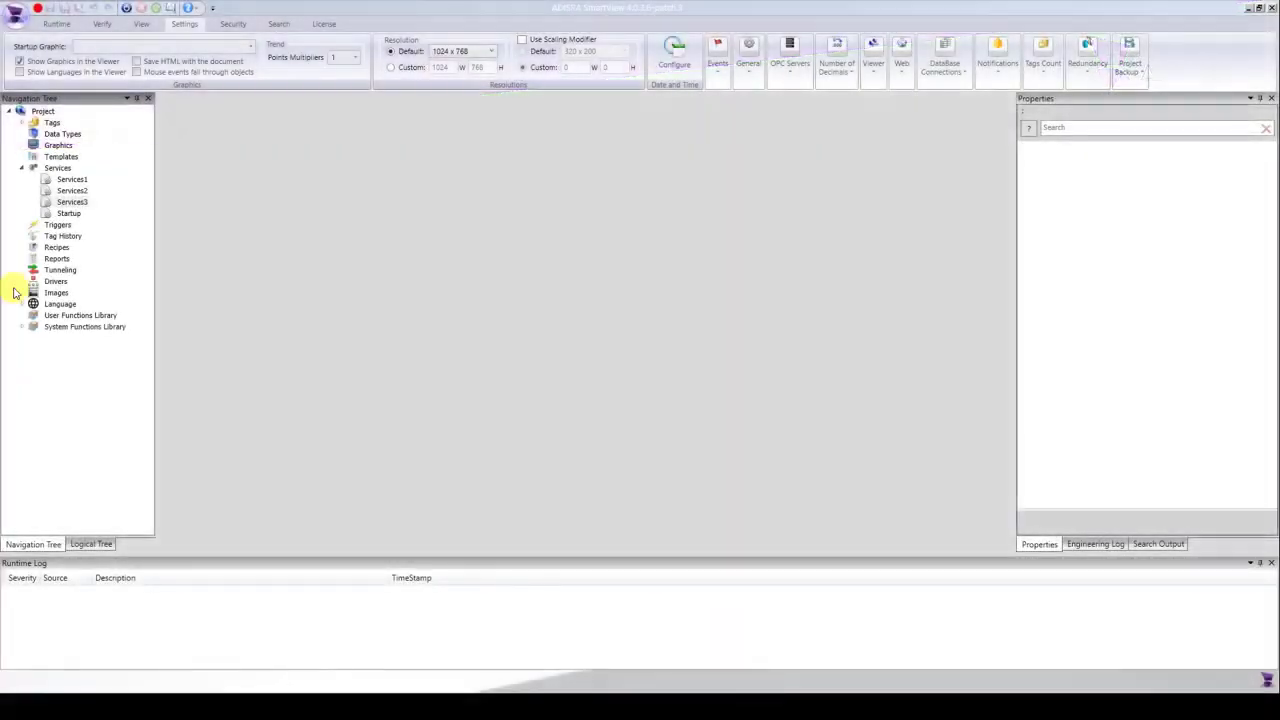
Create a new document under Services and save it as Services4.
right_click(60, 168)
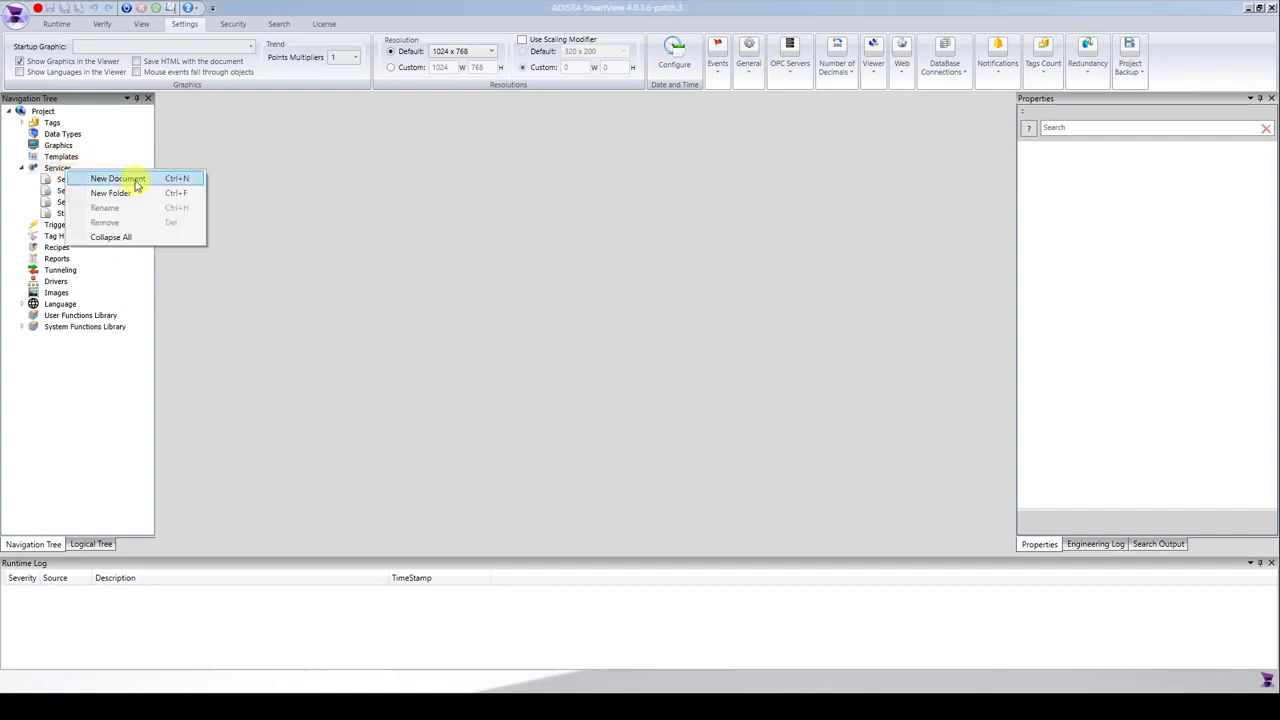
left_click(137, 179)
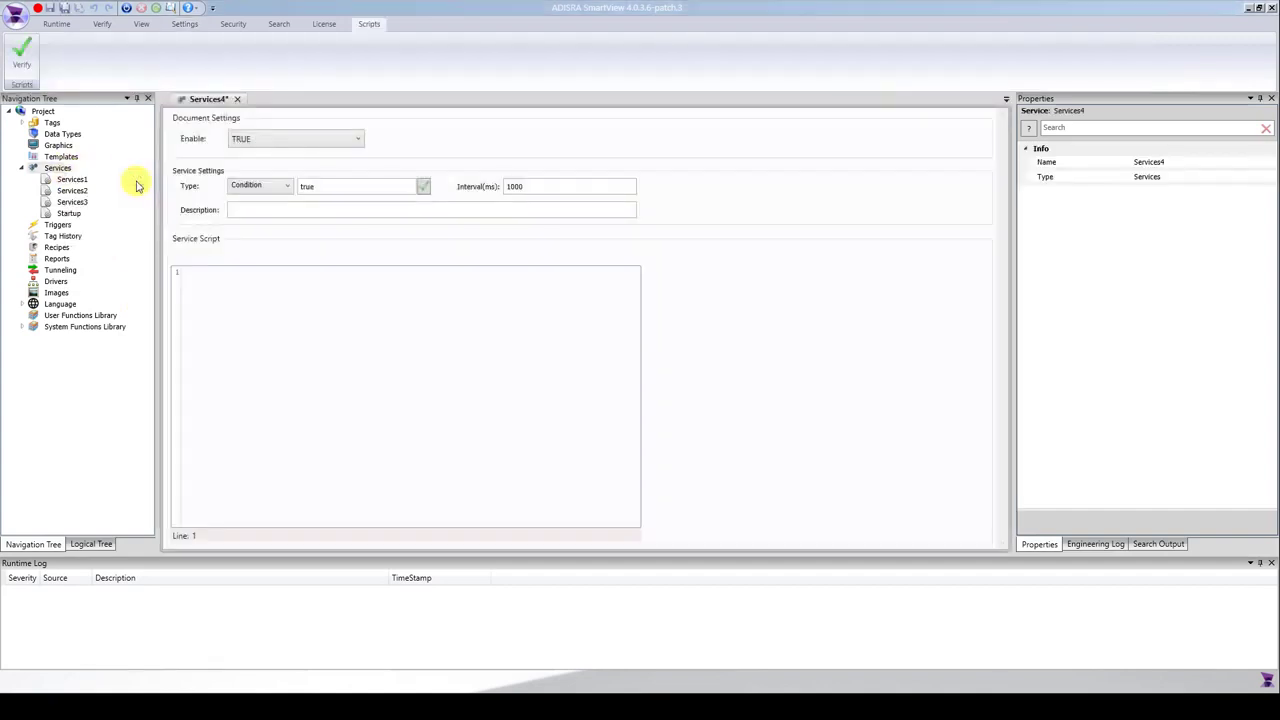
left_click(63, 7)
left_click(894, 483)
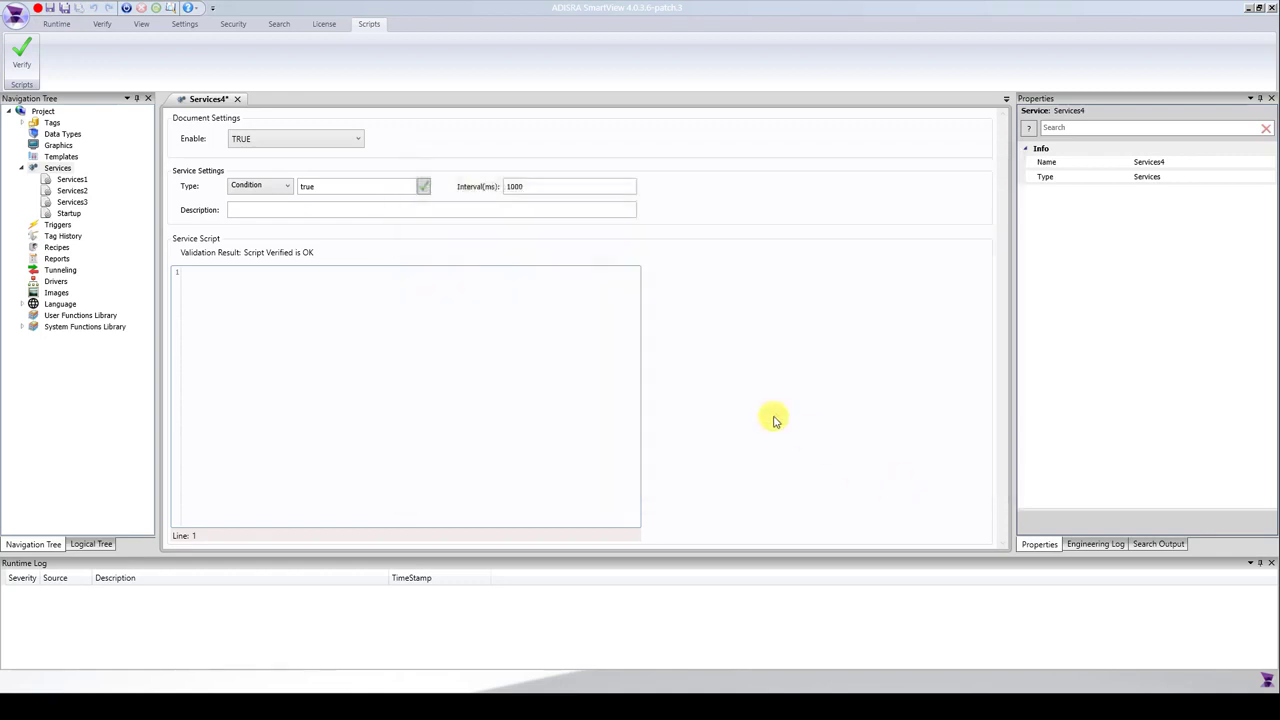
left_click(272, 190)
left_click(260, 201)
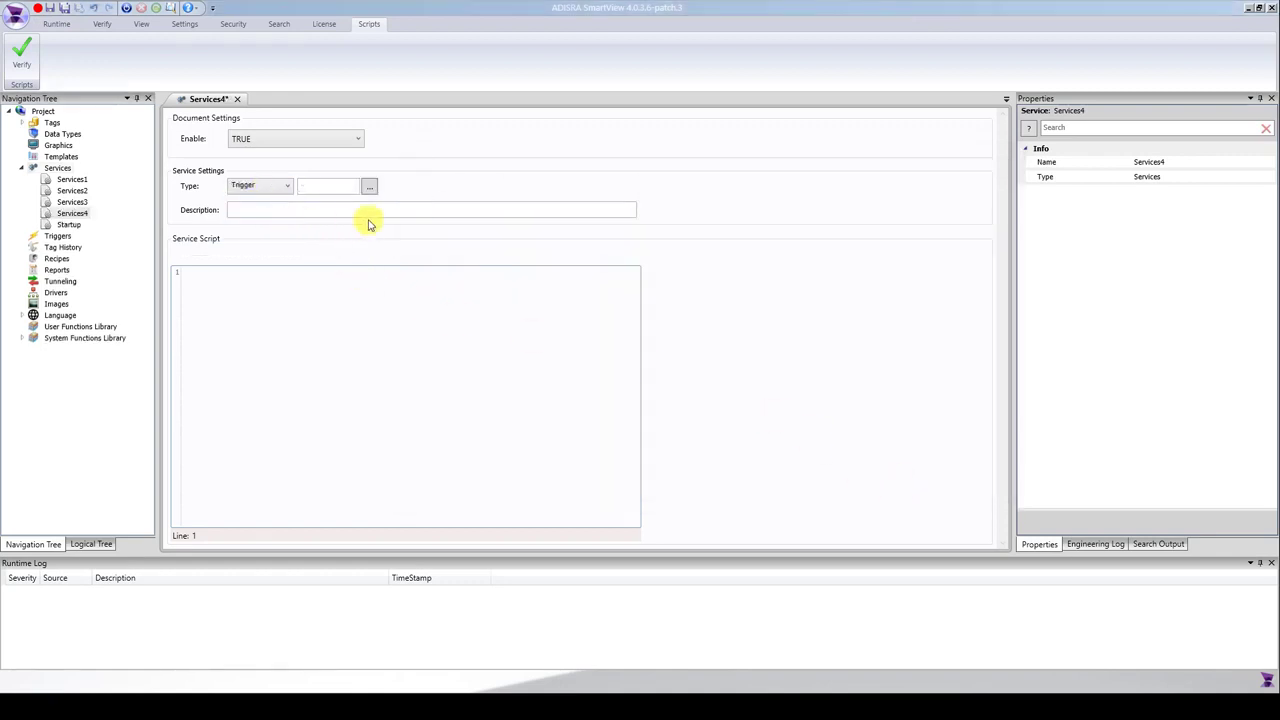
left_click(328, 186)
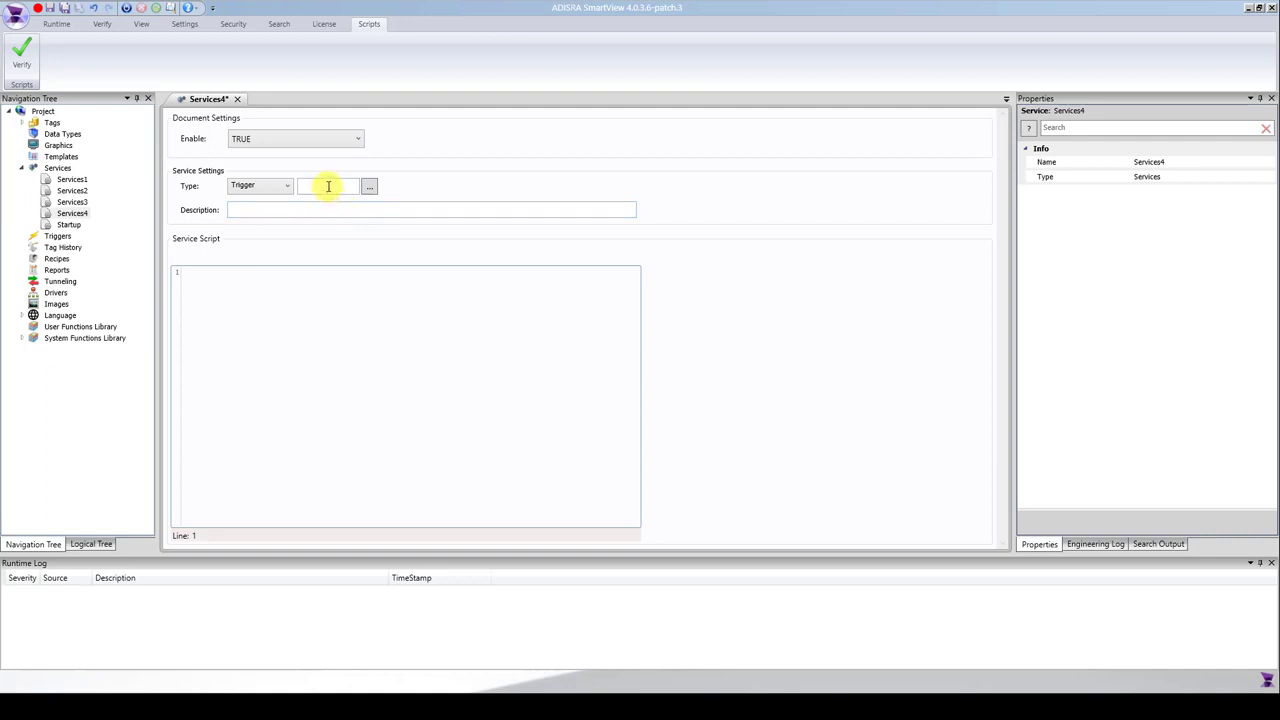
type("@trigger_date")
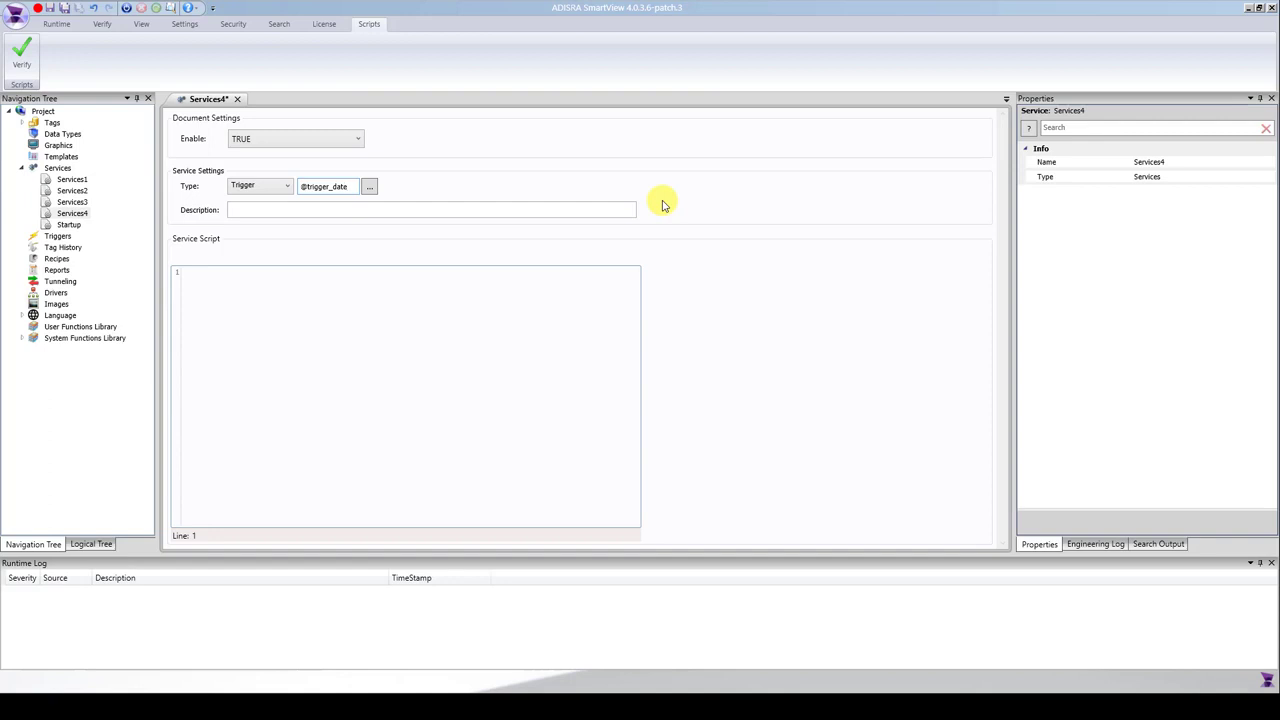
key("Return")
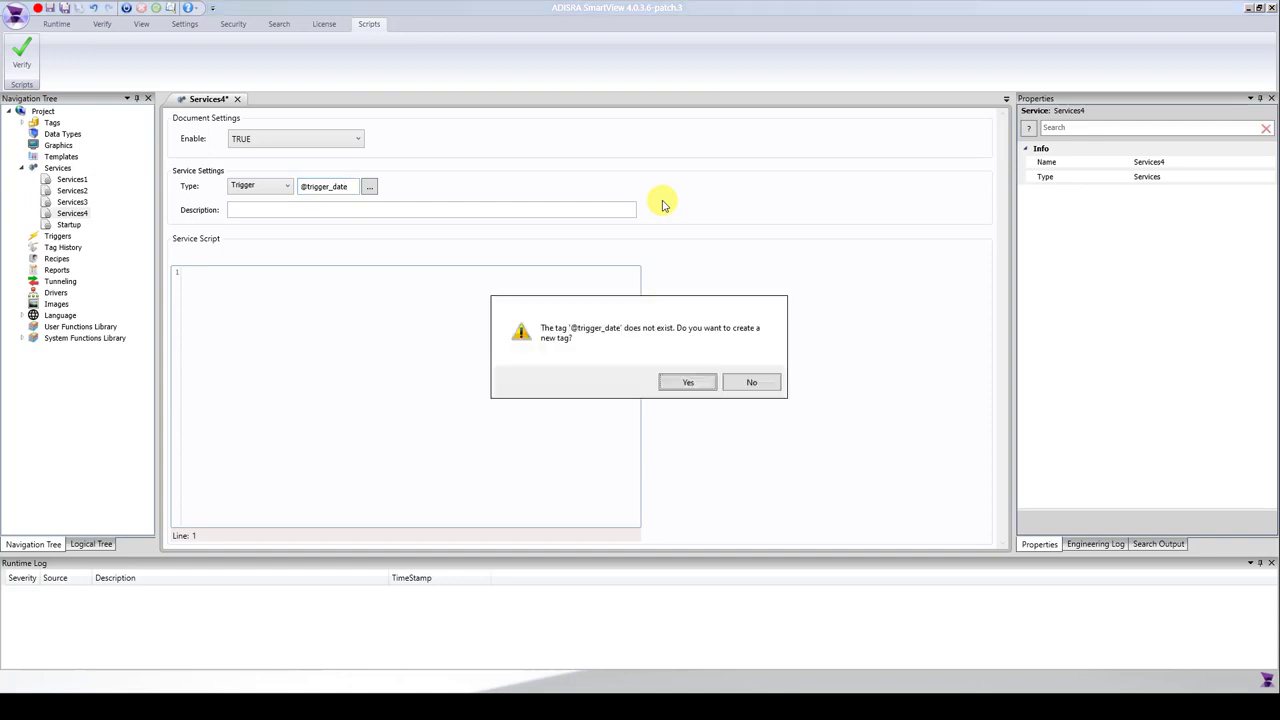
Create the missing trigger_date tag in the TAGS document as a Boolean.
left_click(706, 386)
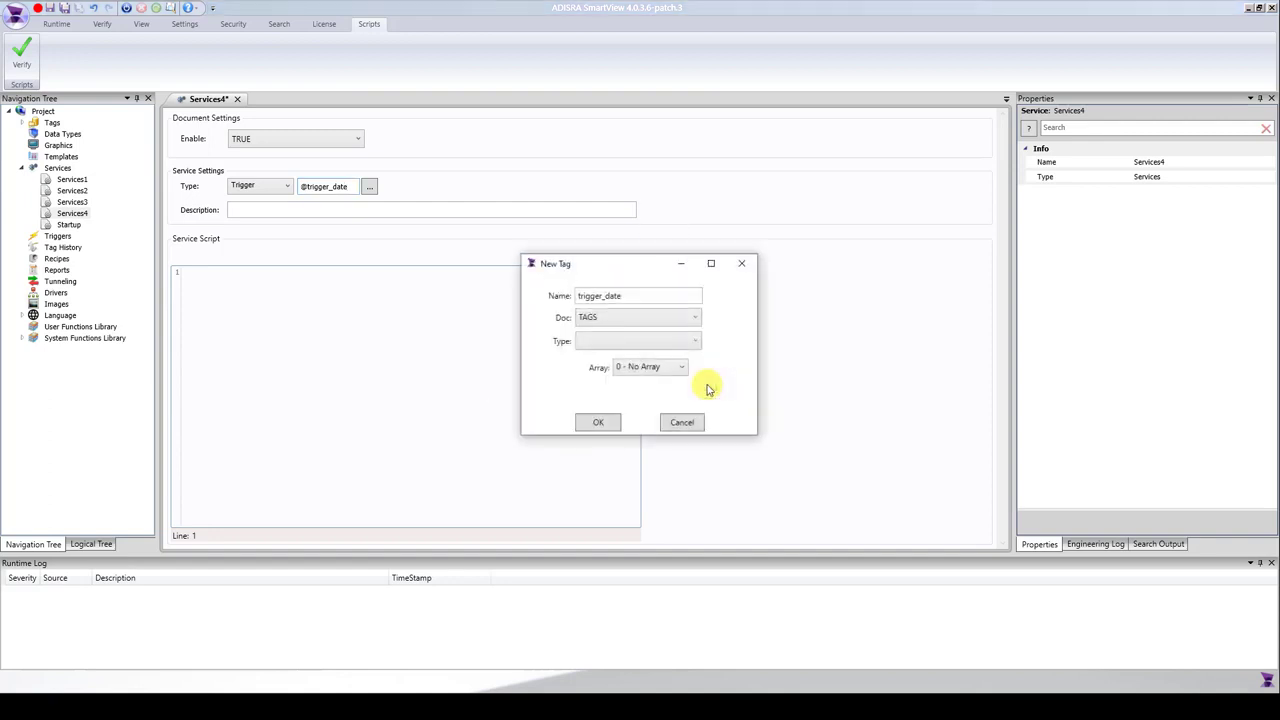
left_click(664, 340)
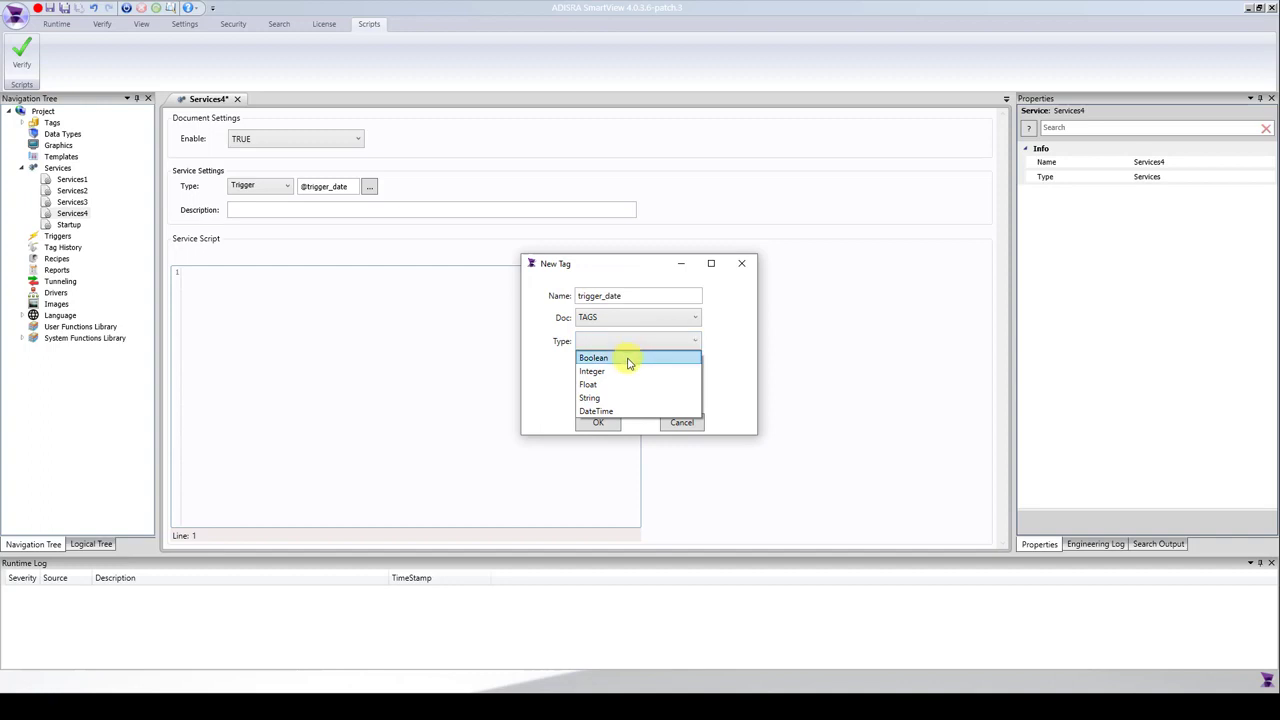
left_click(629, 360)
left_click(599, 422)
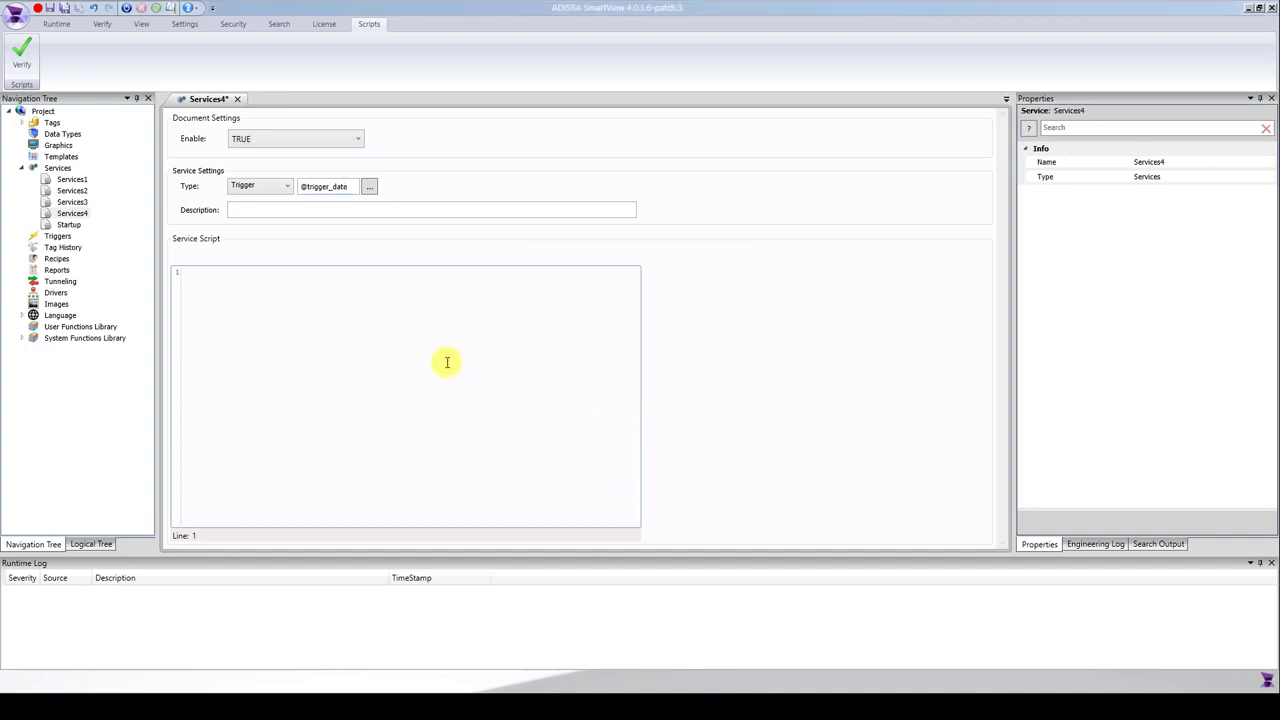
left_click(447, 356)
type("@Datetest = @date")
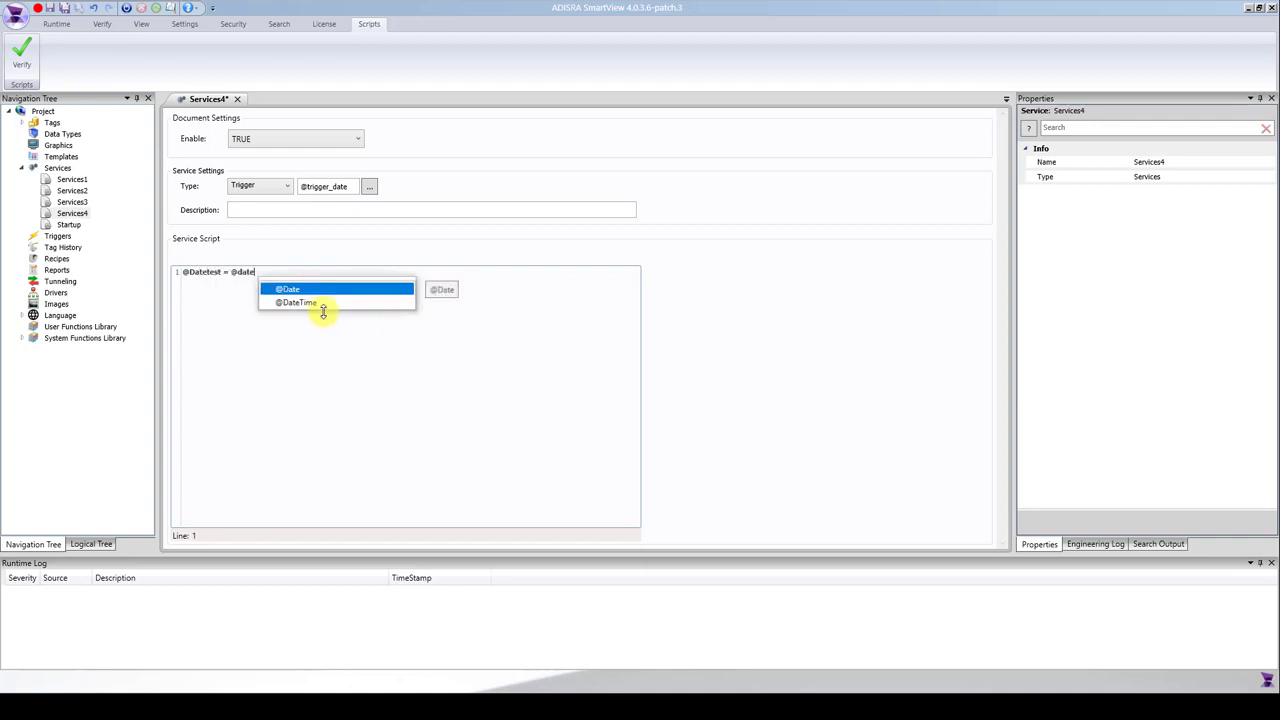
left_click(324, 305)
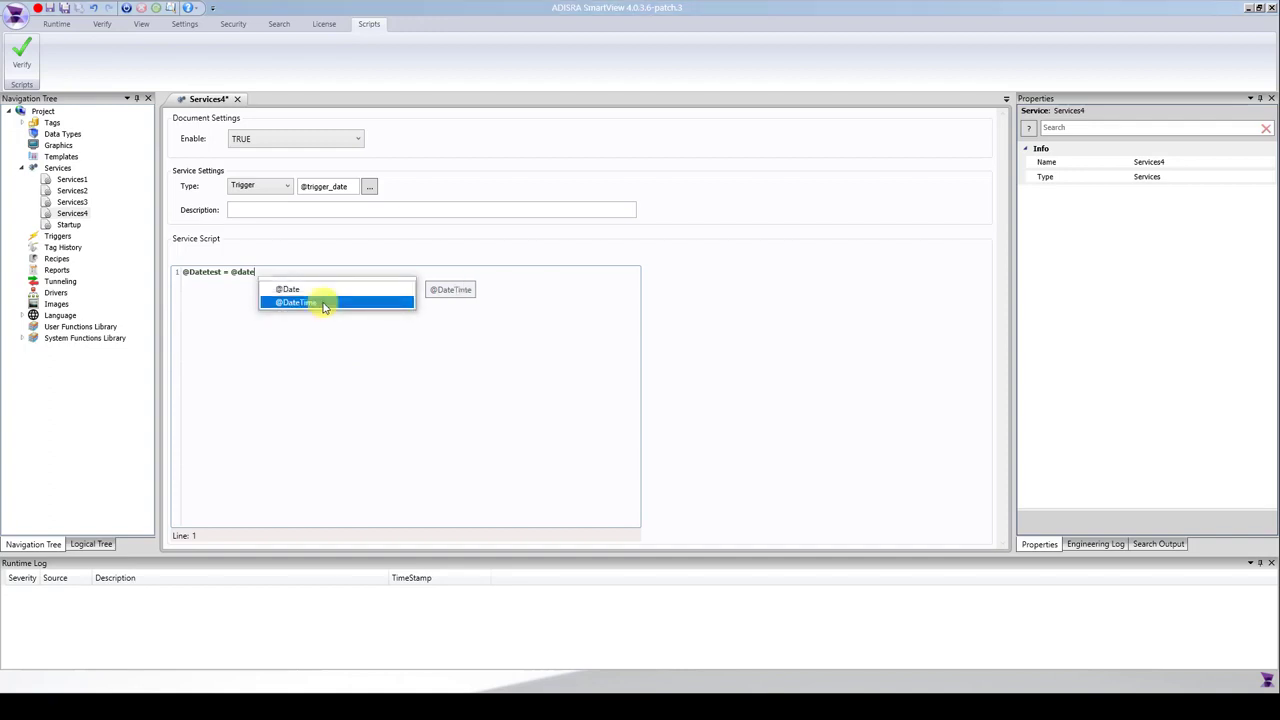
double_click(307, 303)
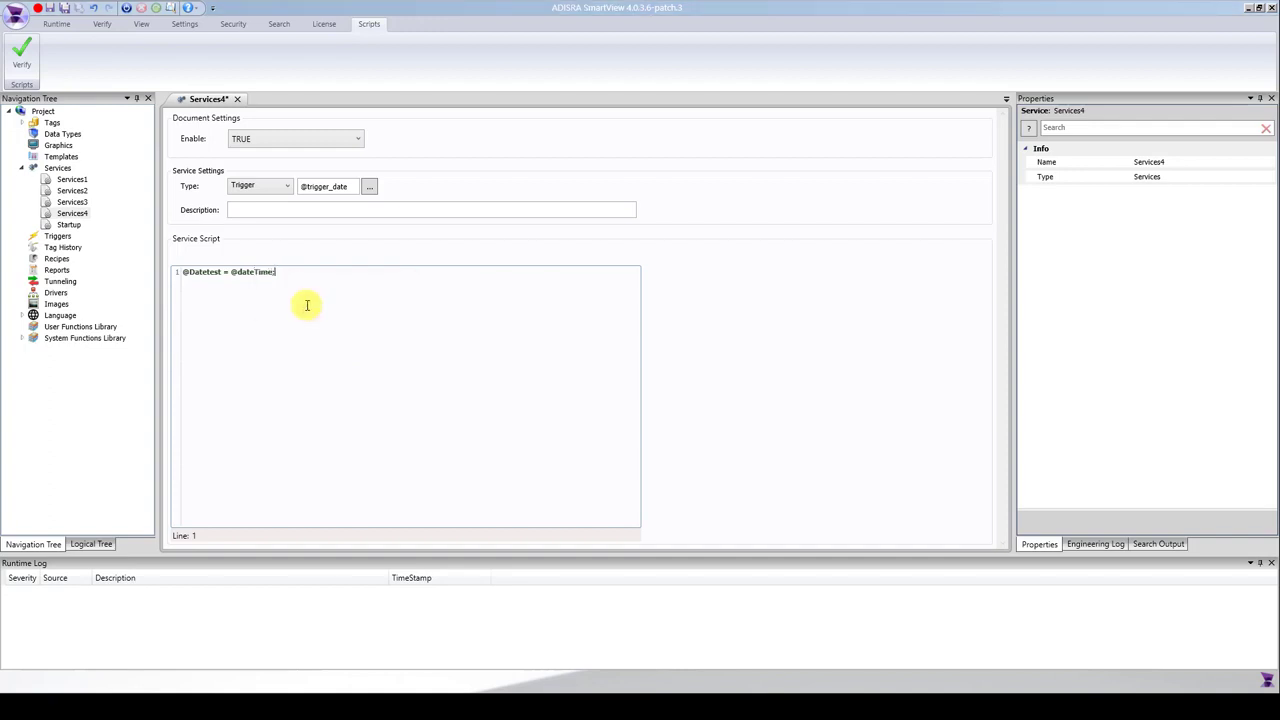
Verify the Services4 script, create the missing Datetest tag in TAGS as a DateTime, and save the service.
left_click(22, 50)
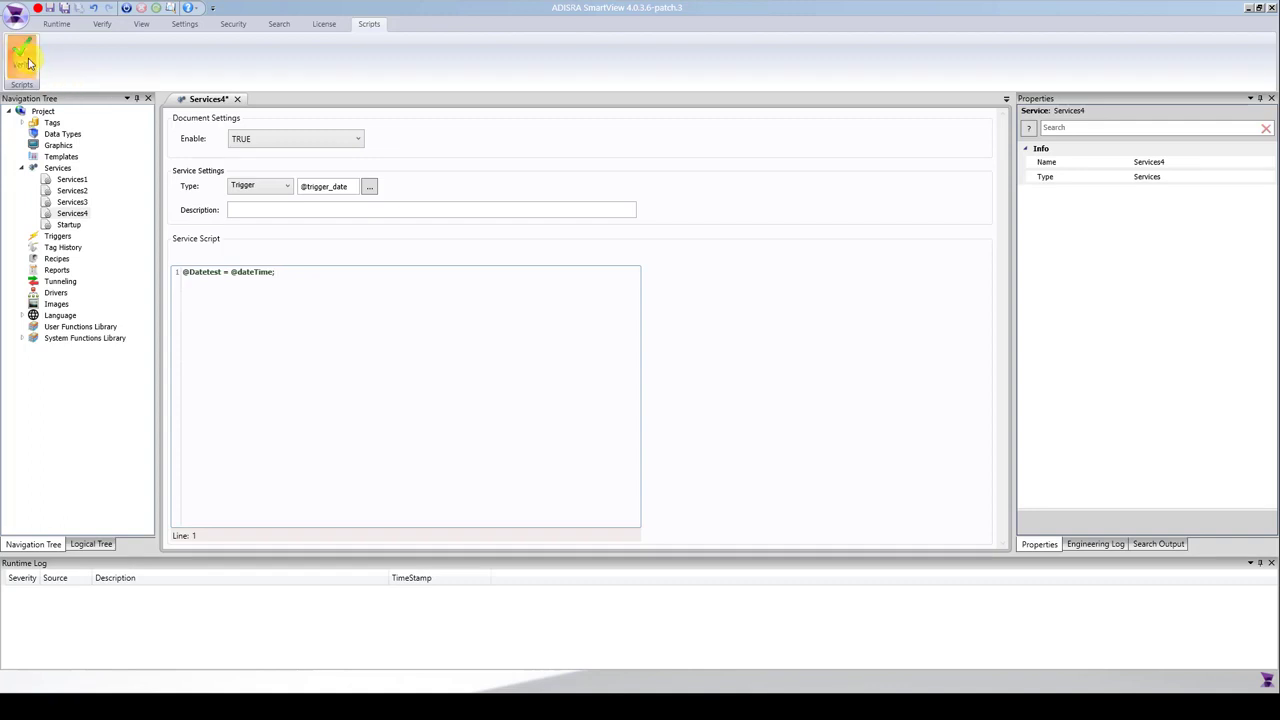
left_click(706, 388)
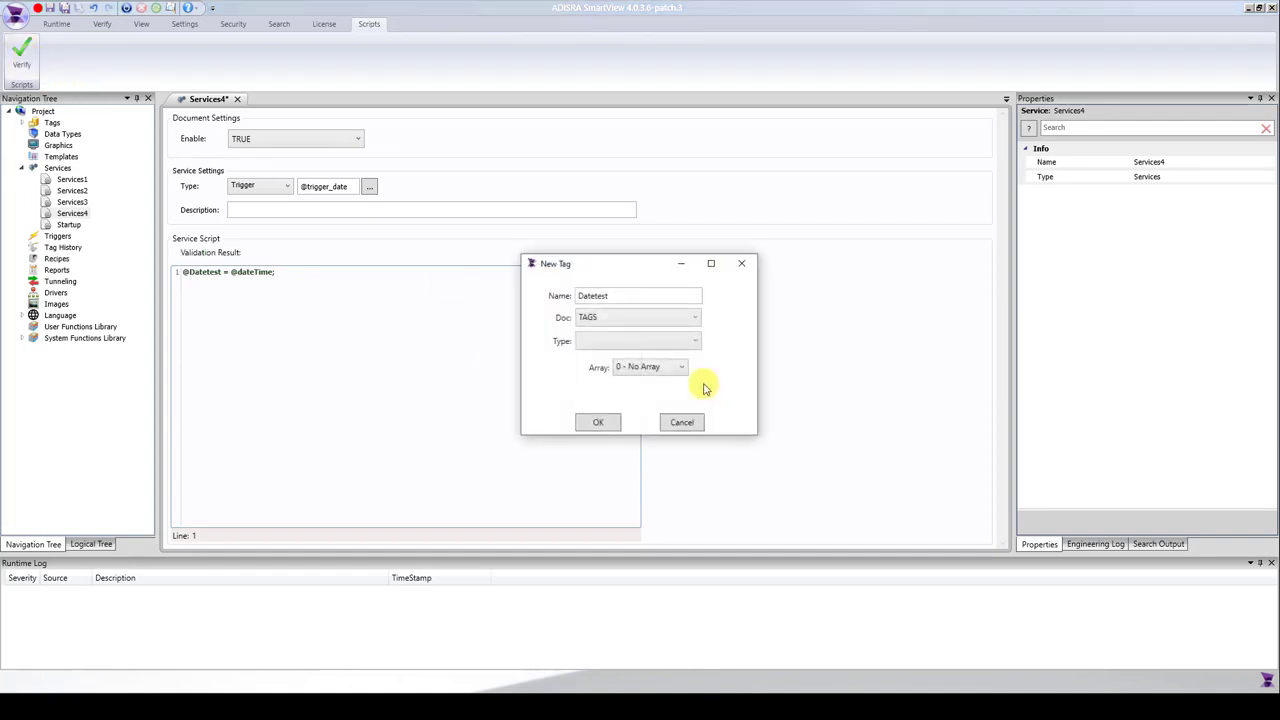
left_click(676, 352)
left_click(614, 414)
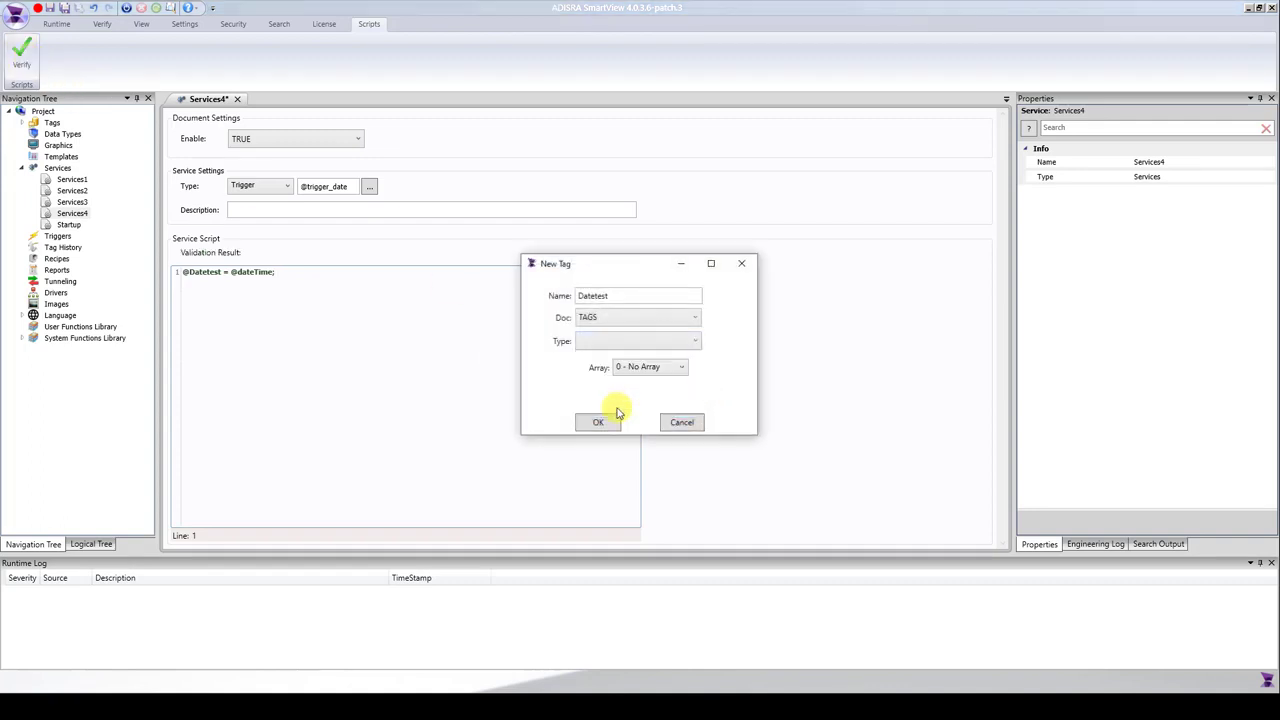
left_click(605, 424)
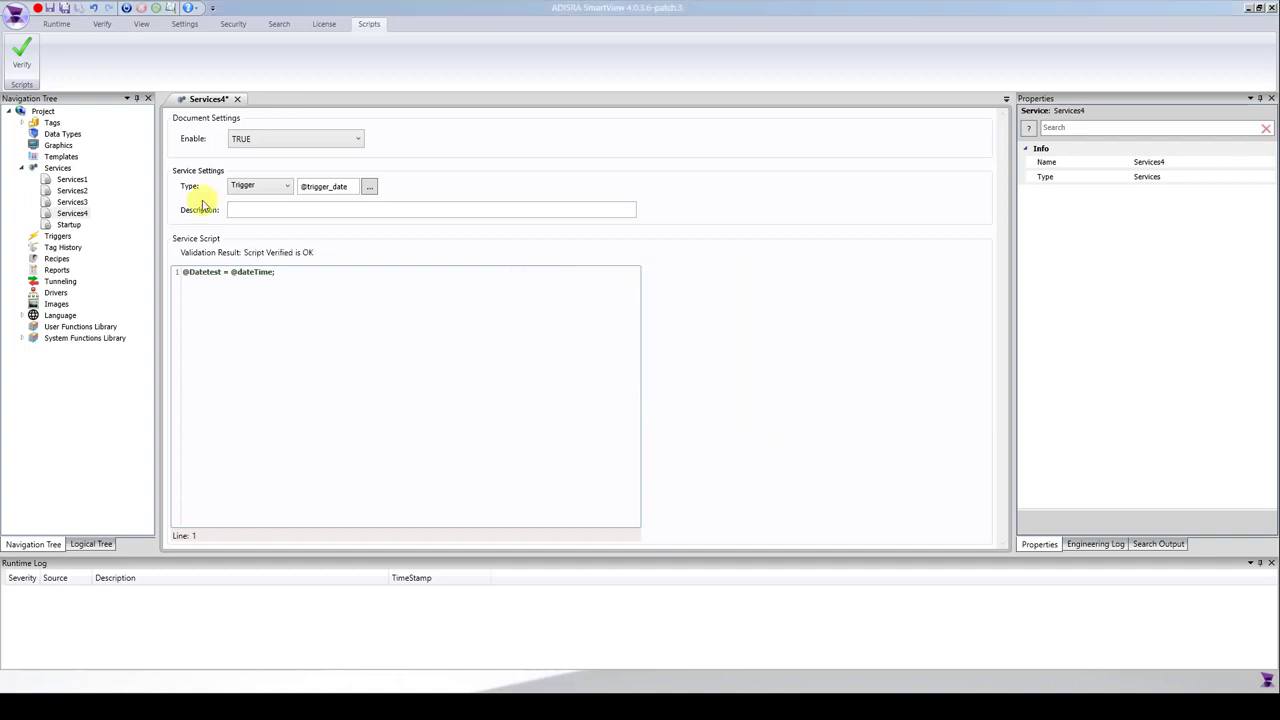
left_click(64, 7)
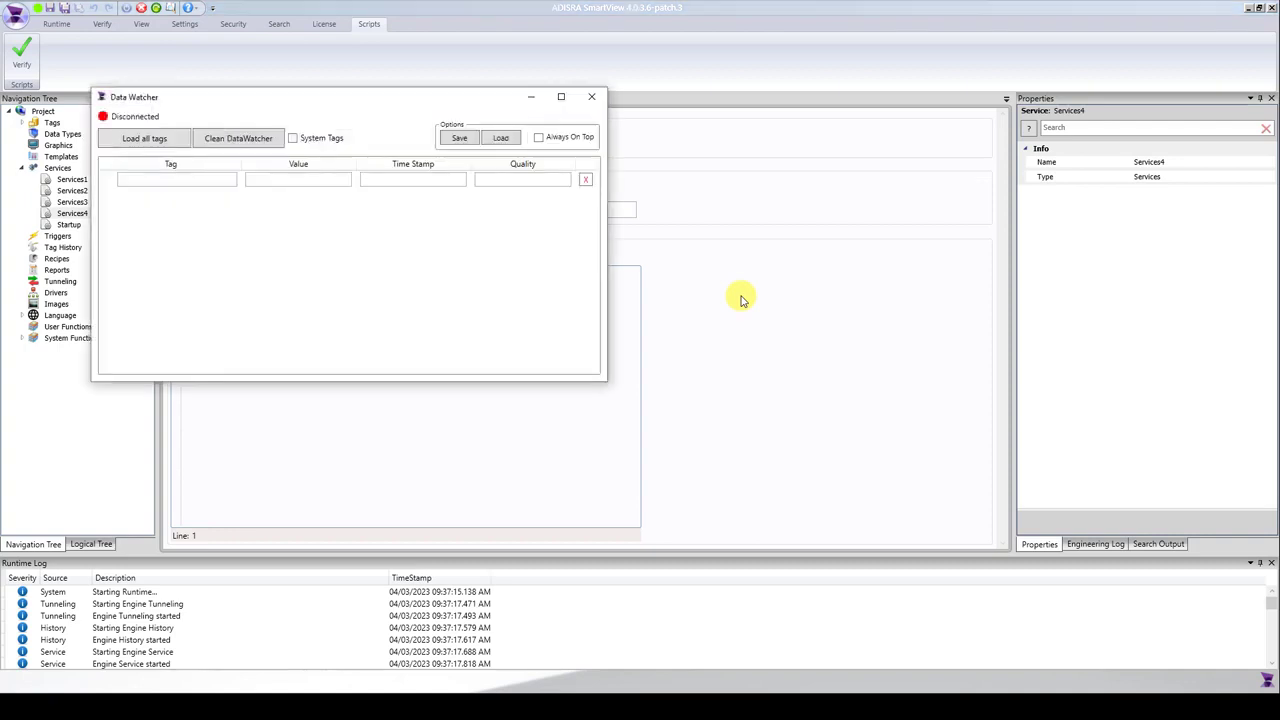
Load all tags in the Data Watcher and set trigger_date to true to test Services4.
left_click_drag(279, 94, 839, 157)
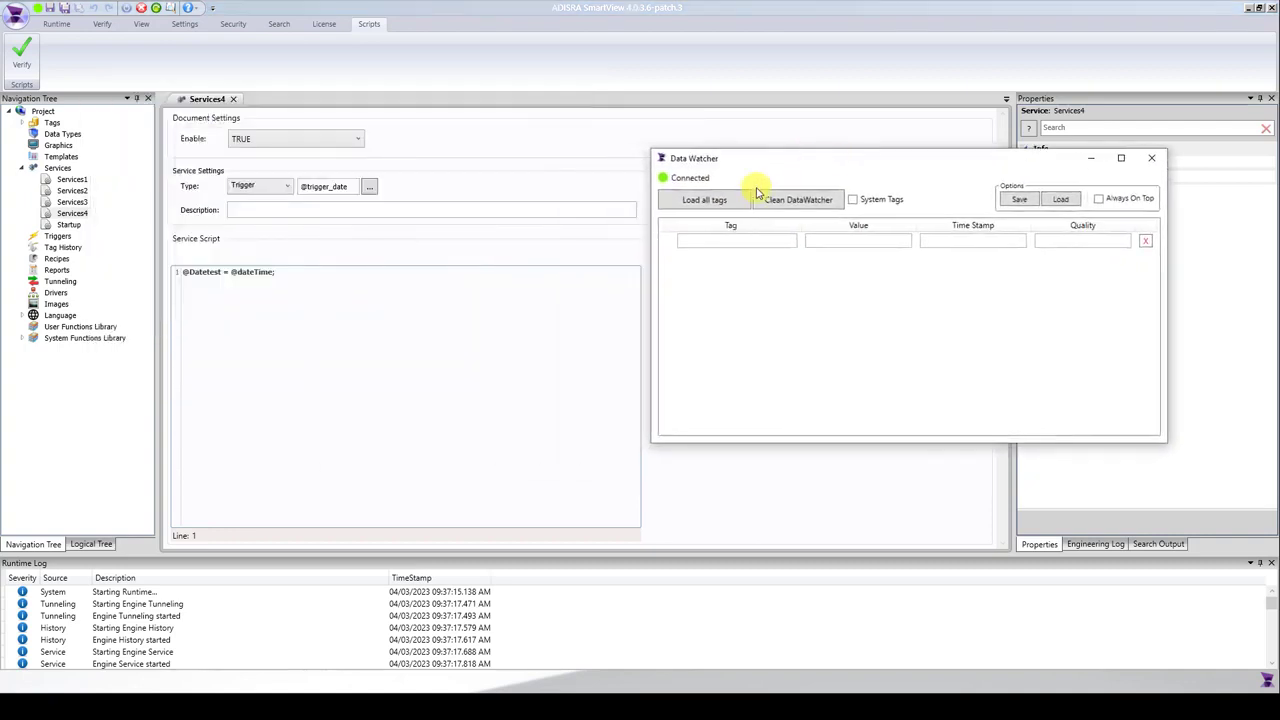
left_click(737, 201)
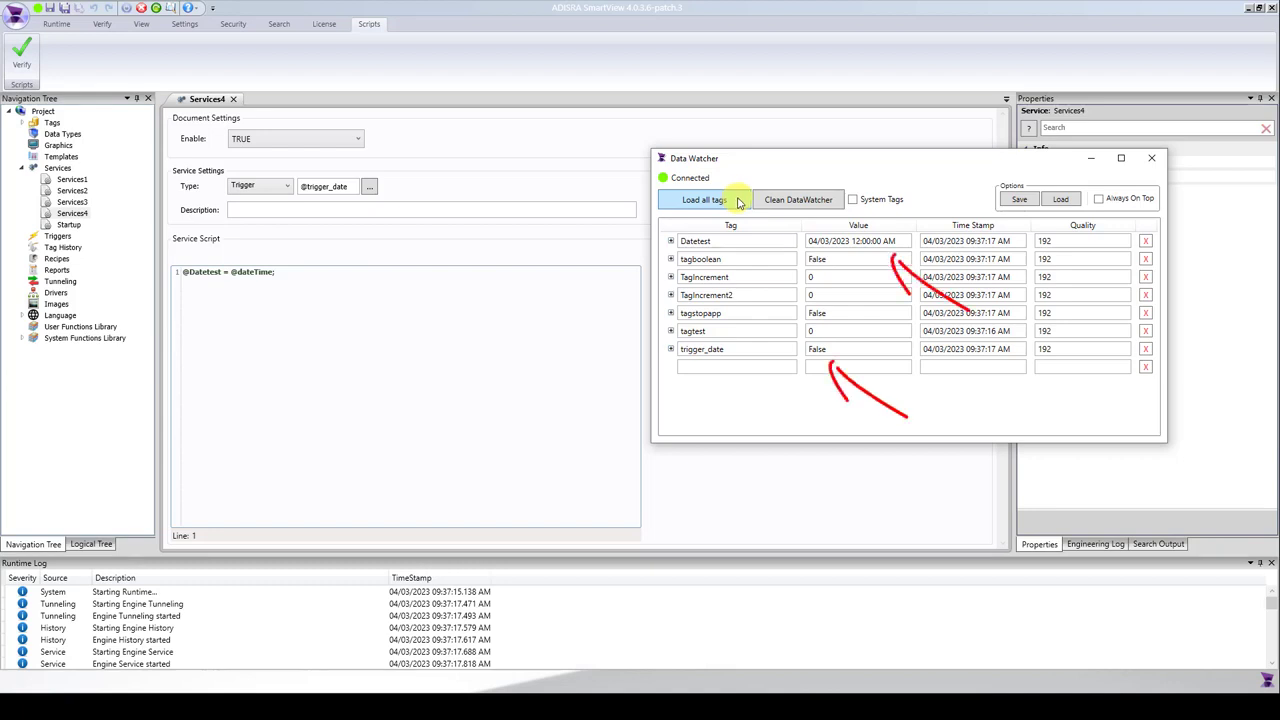
left_click(832, 349)
type("true")
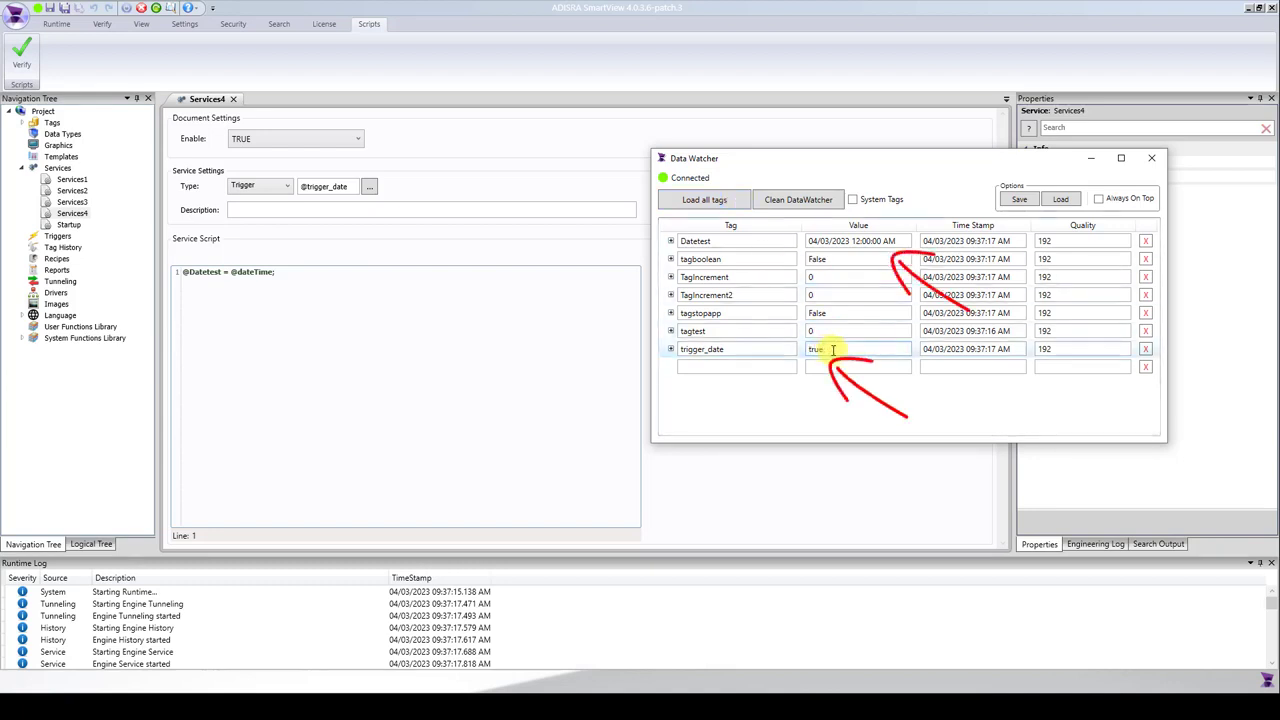
key("Return")
left_click(833, 349)
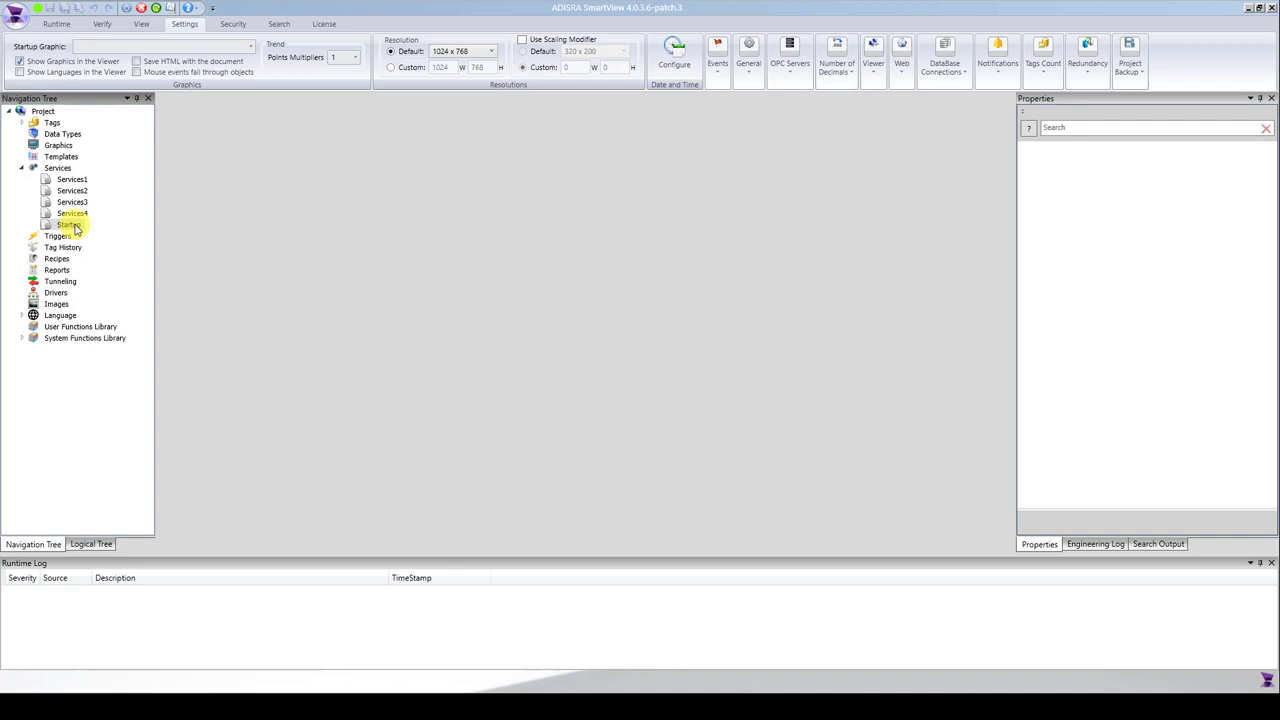
double_click(72, 226)
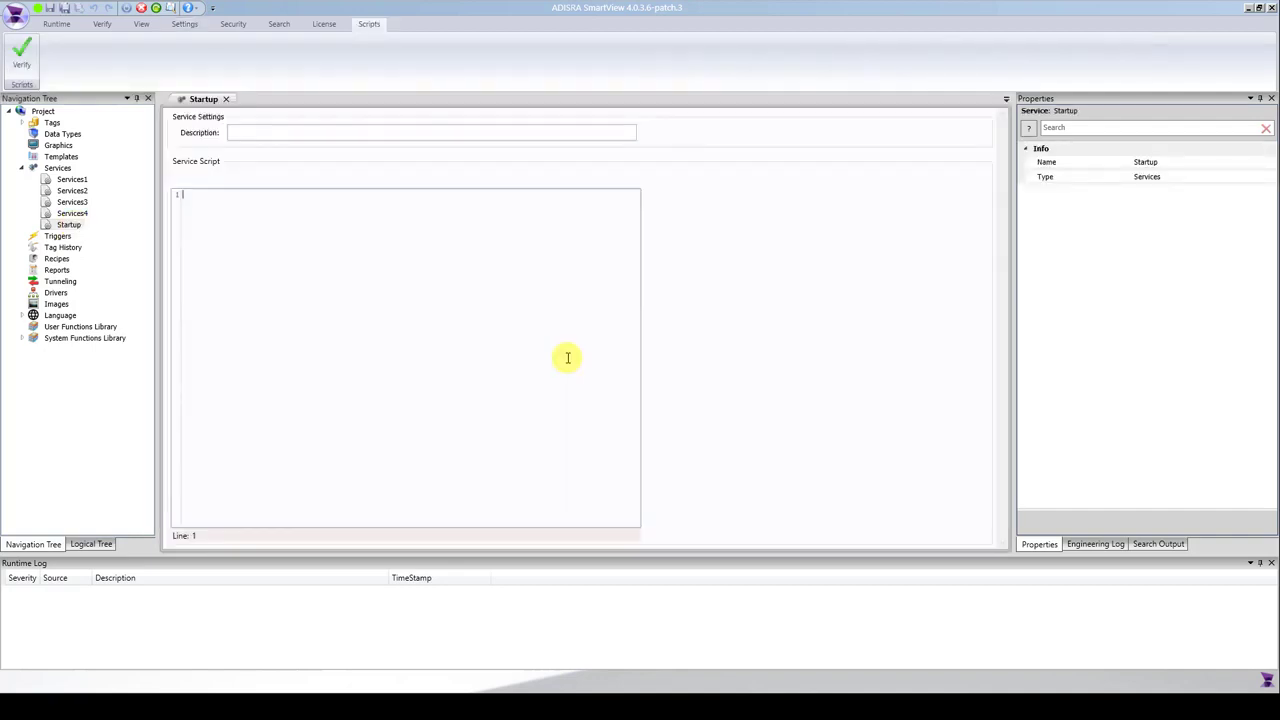
type("@datenow")
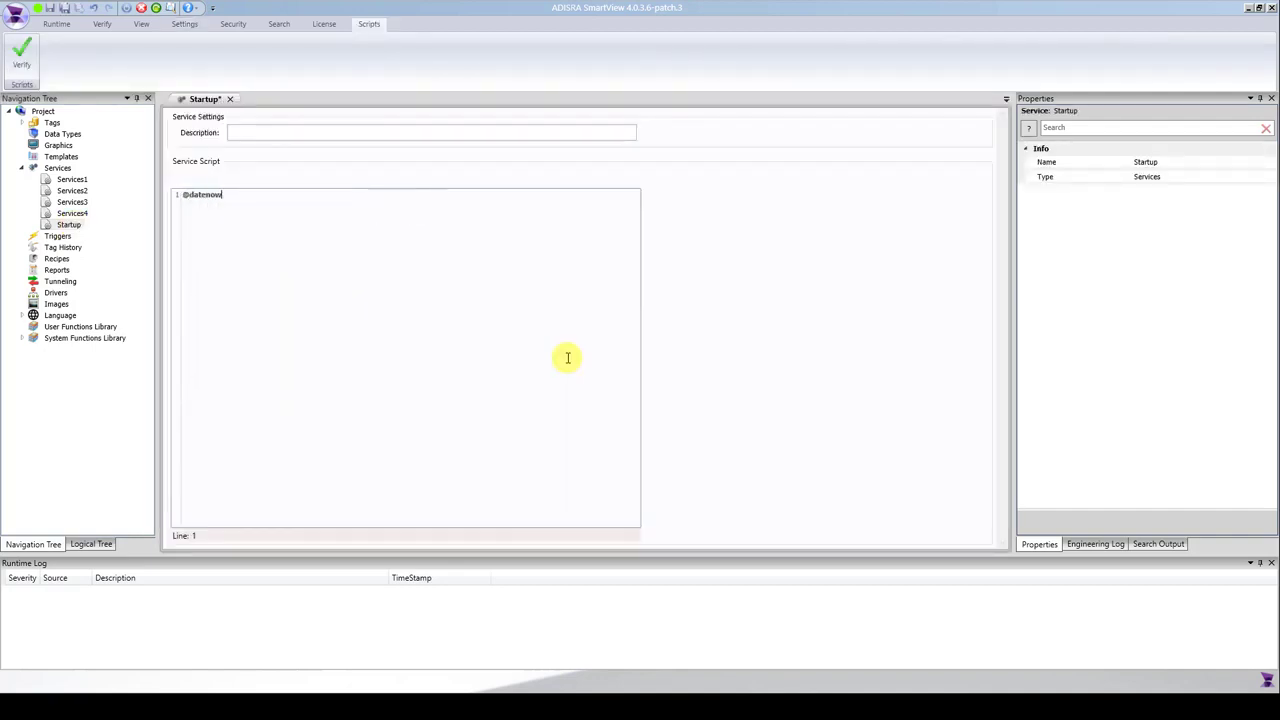
type(" = @datetime;")
Create the missing datenow tag as a DateTime.
left_click(722, 387)
left_click(640, 346)
left_click(594, 414)
left_click(594, 423)
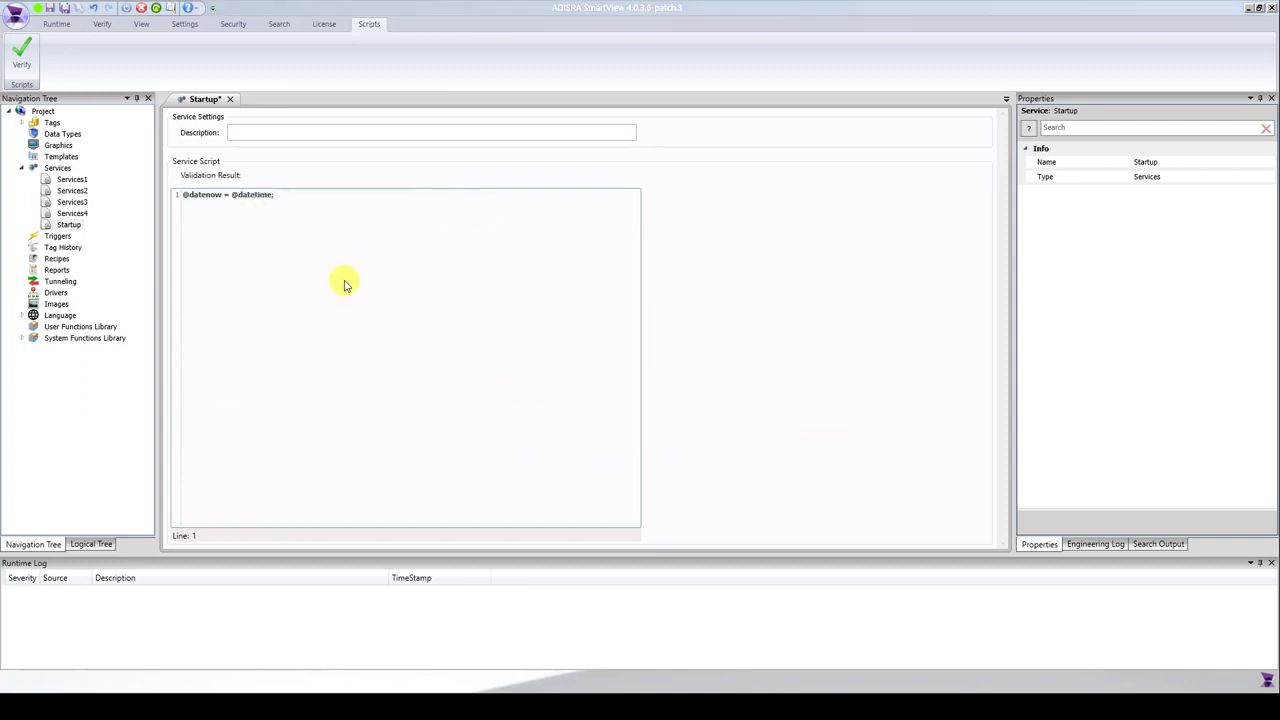
key("Return")
type("@")
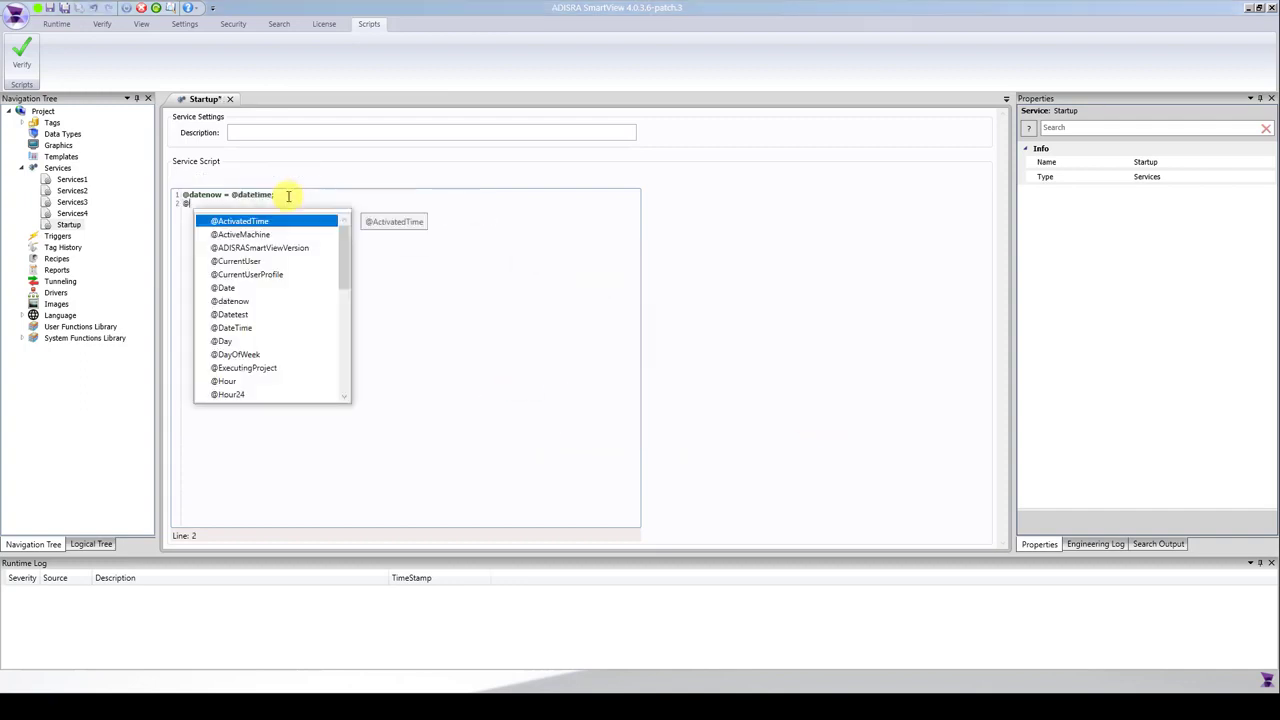
type("tagtest3000")
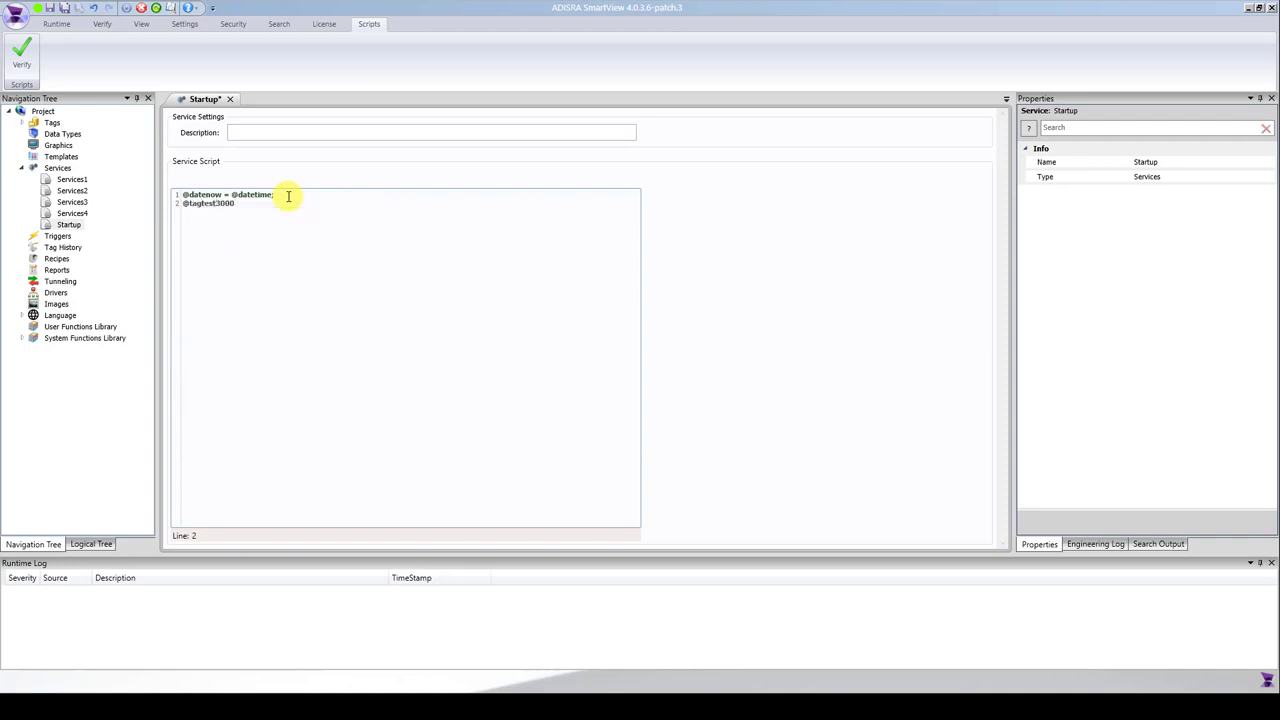
type("++;")
Create the missing tagtest3000 tag, then verify and save the Startup script.
left_click(691, 380)
left_click(640, 337)
left_click(614, 345)
left_click(580, 423)
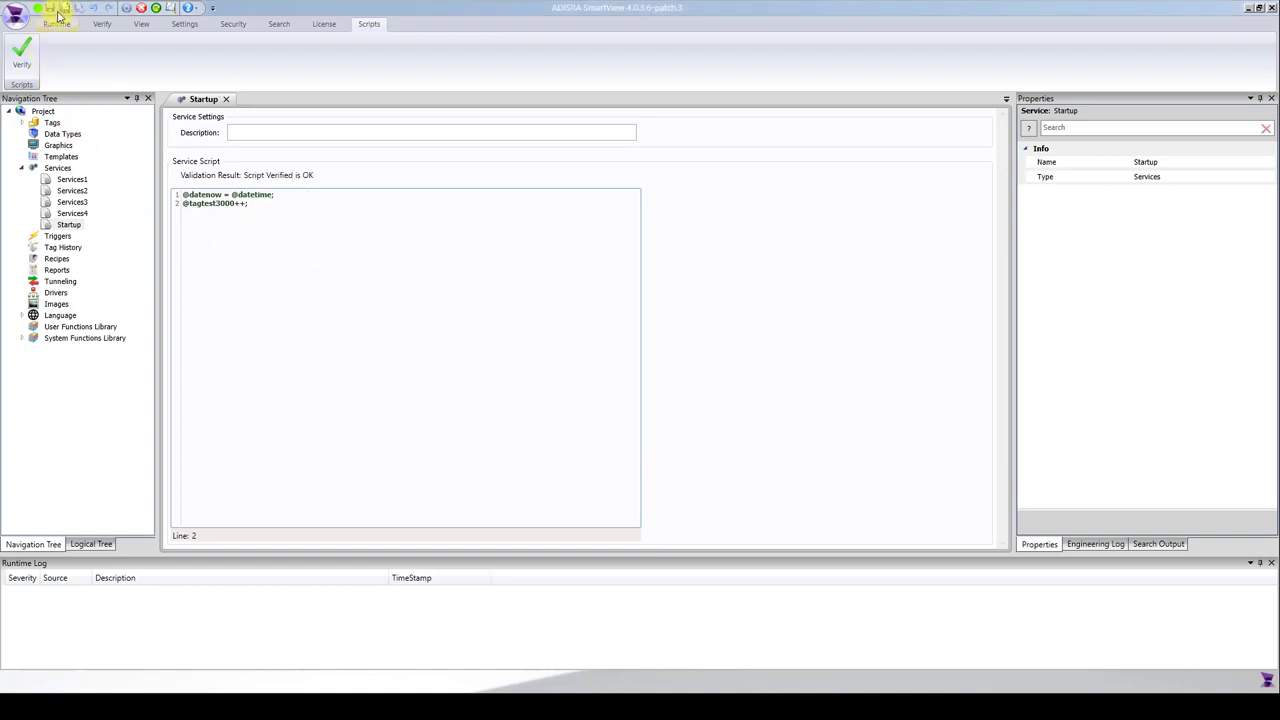
Run the application and load all tags into the Data Watcher, placed clear of the Startup script, to check datenow and tagtest3000.
left_click(157, 11)
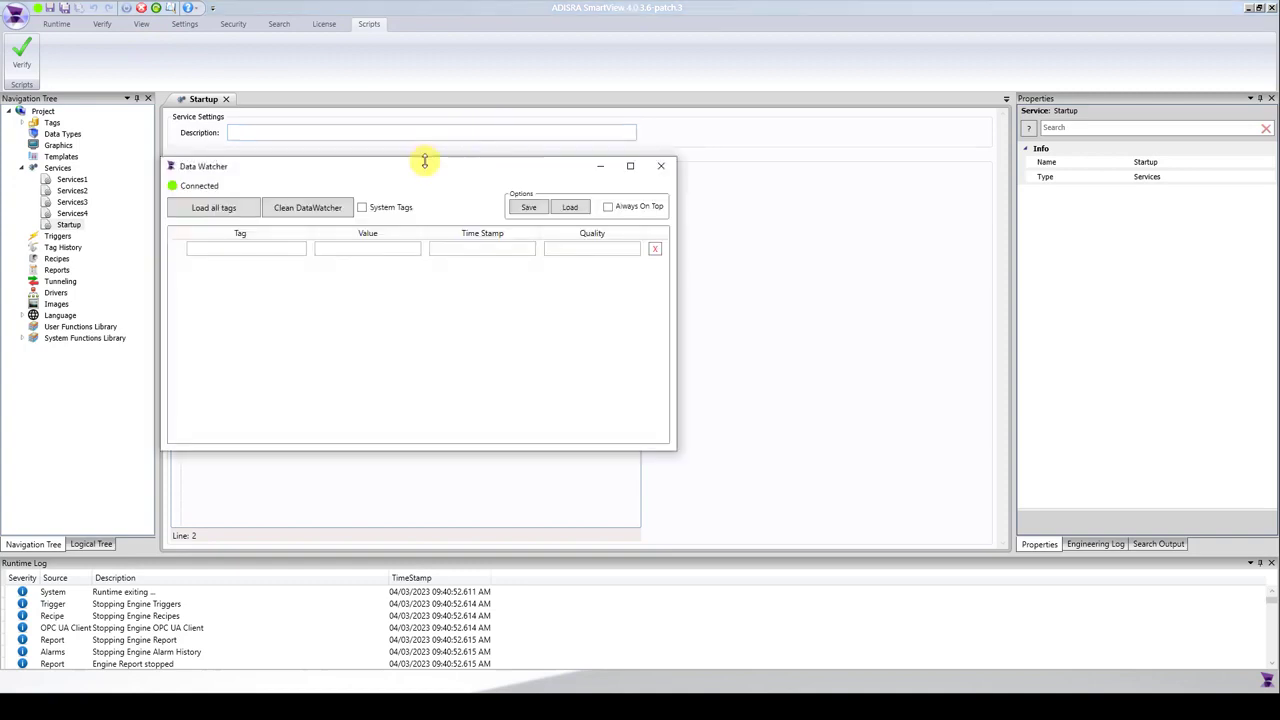
left_click_drag(428, 167, 910, 187)
left_click(705, 228)
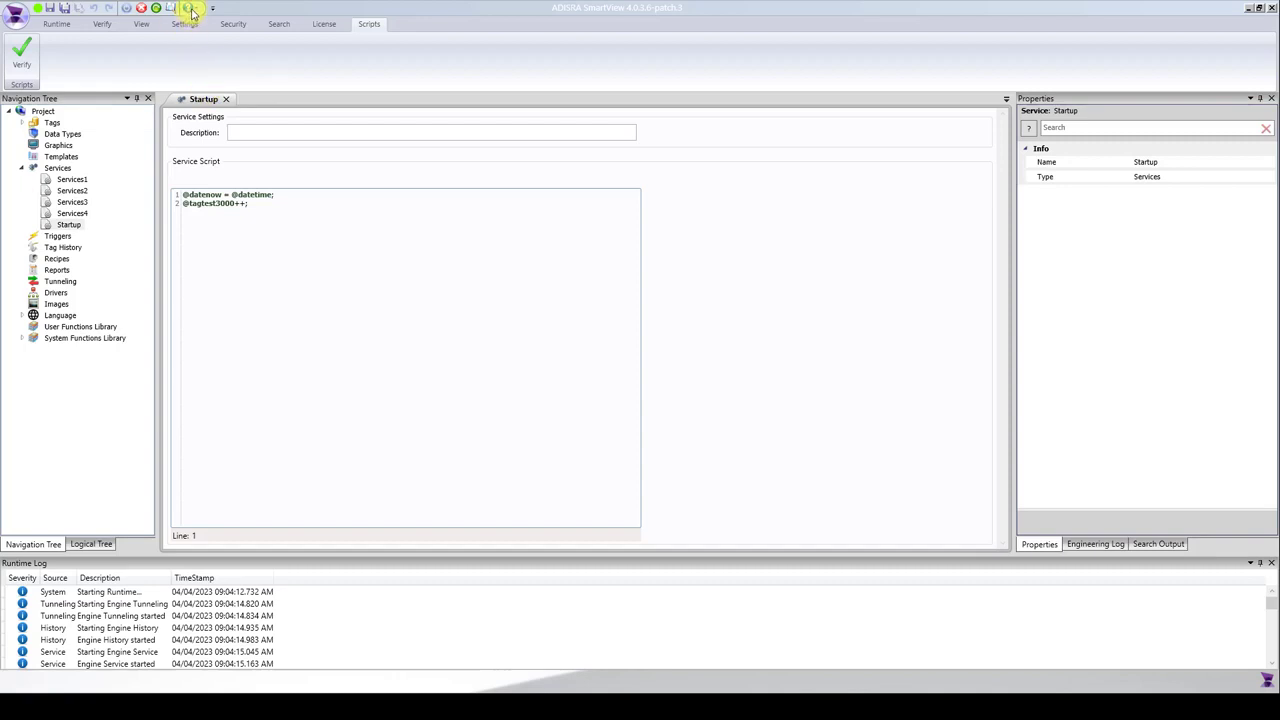
Open the SmartView Help full-size, look up "service" in its index and display the Service Document topic.
left_click(190, 9)
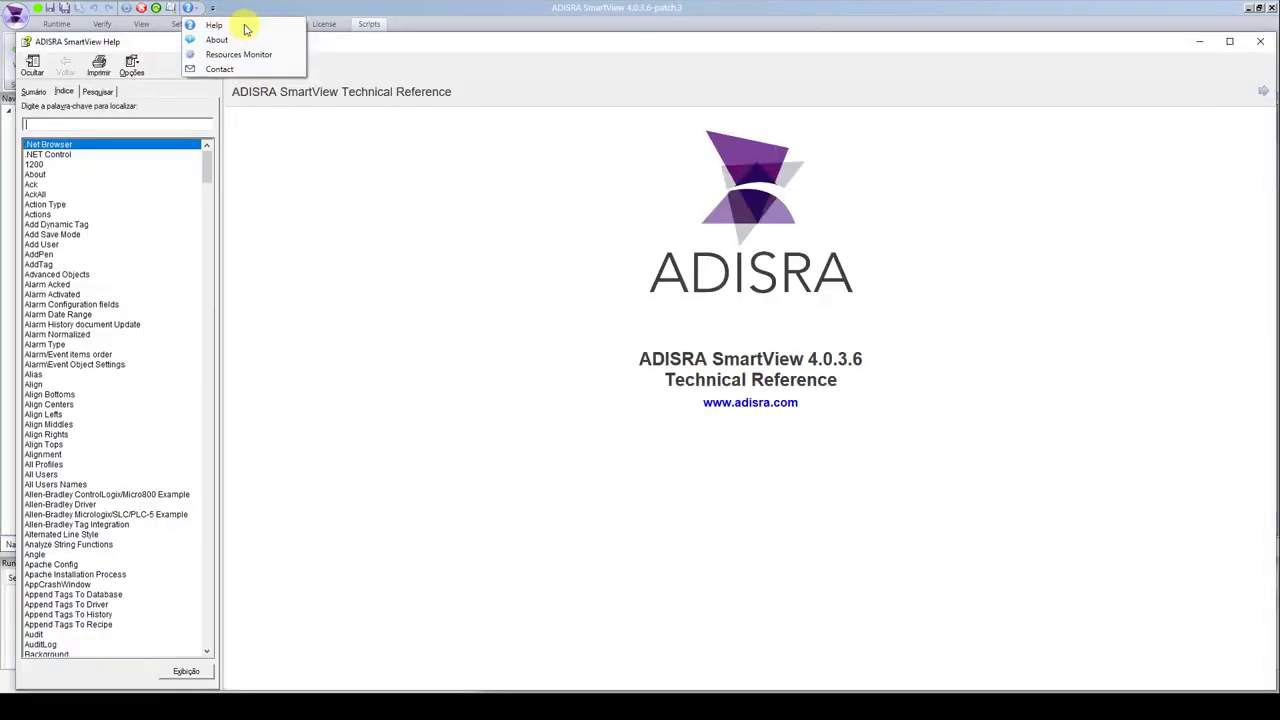
double_click(213, 44)
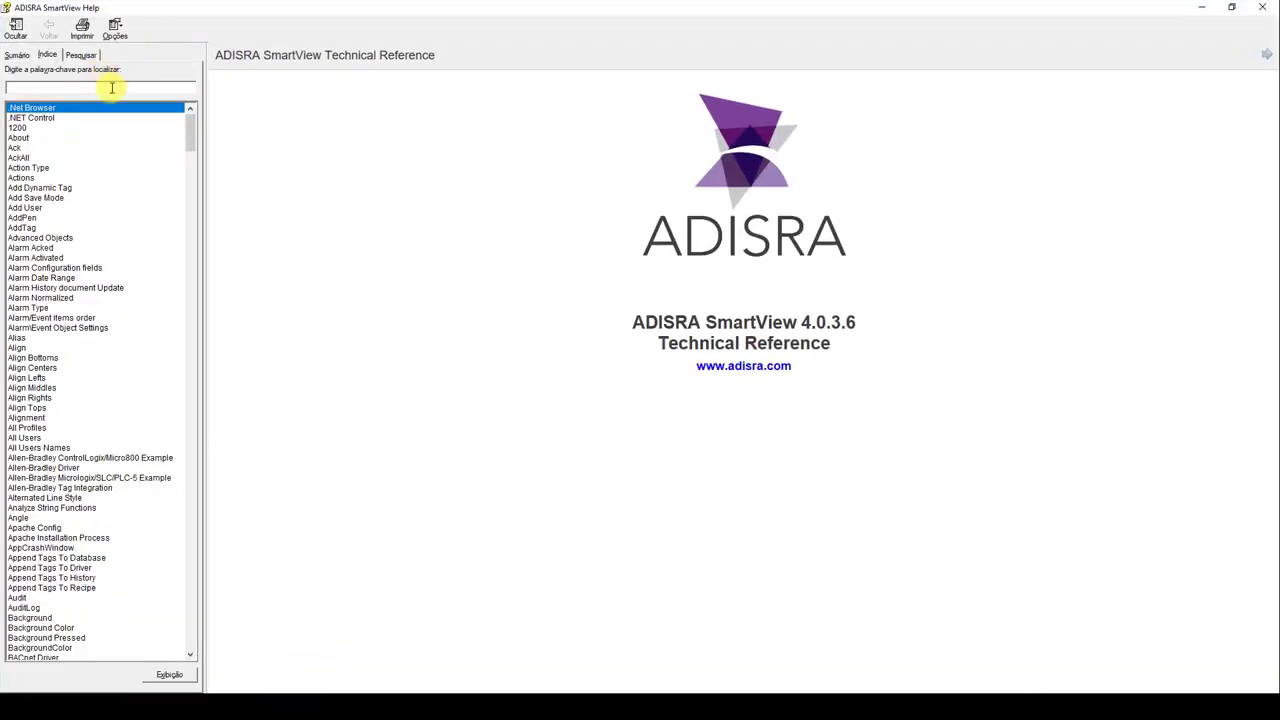
left_click(115, 88)
type("service")
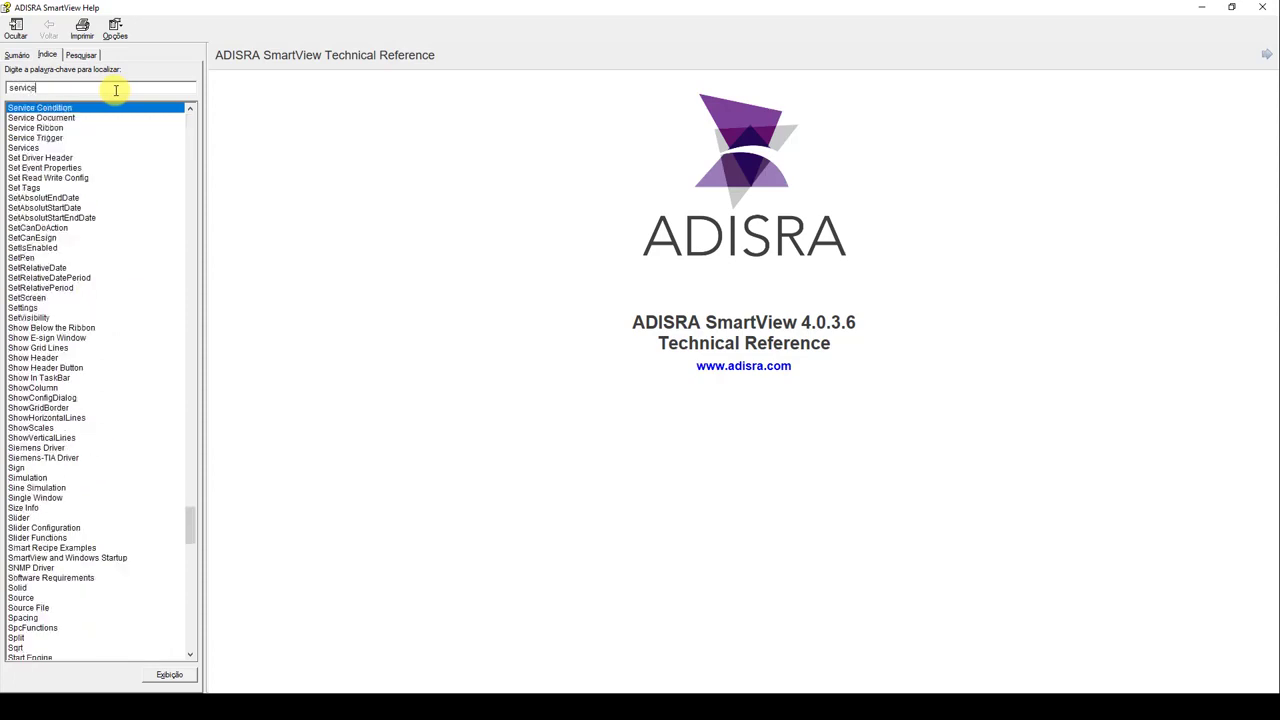
left_click(97, 120)
double_click(99, 121)
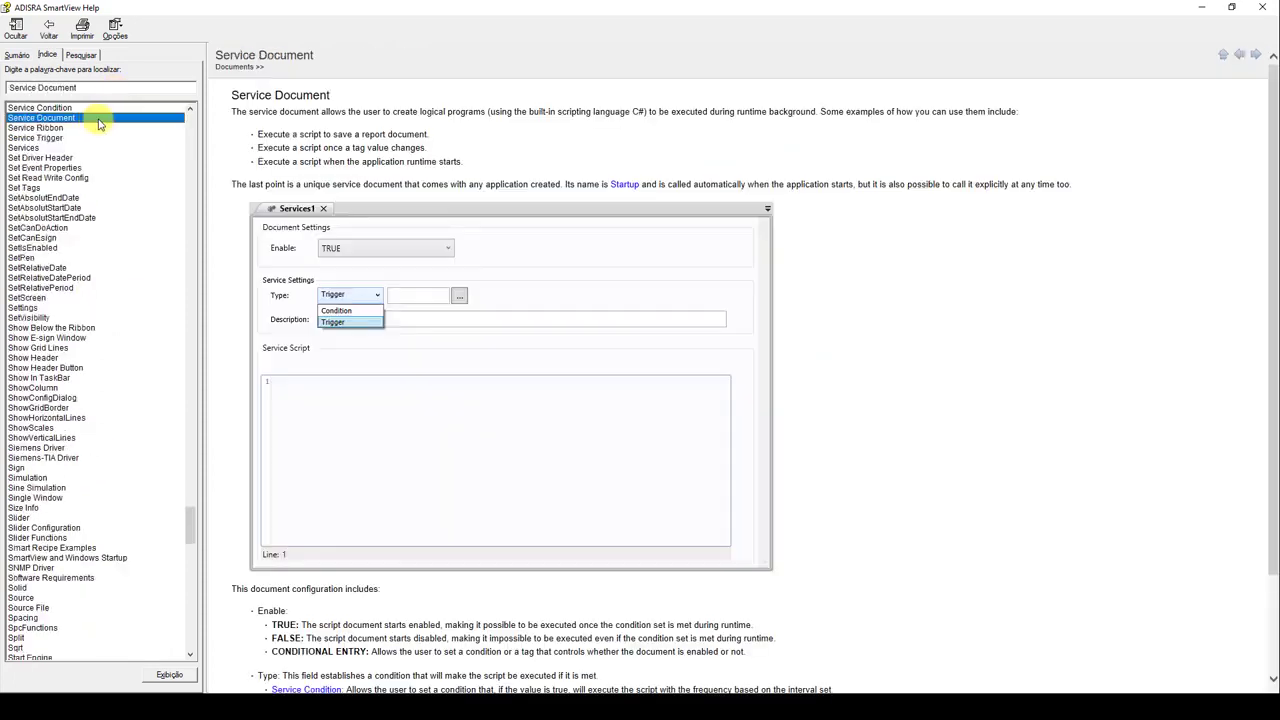